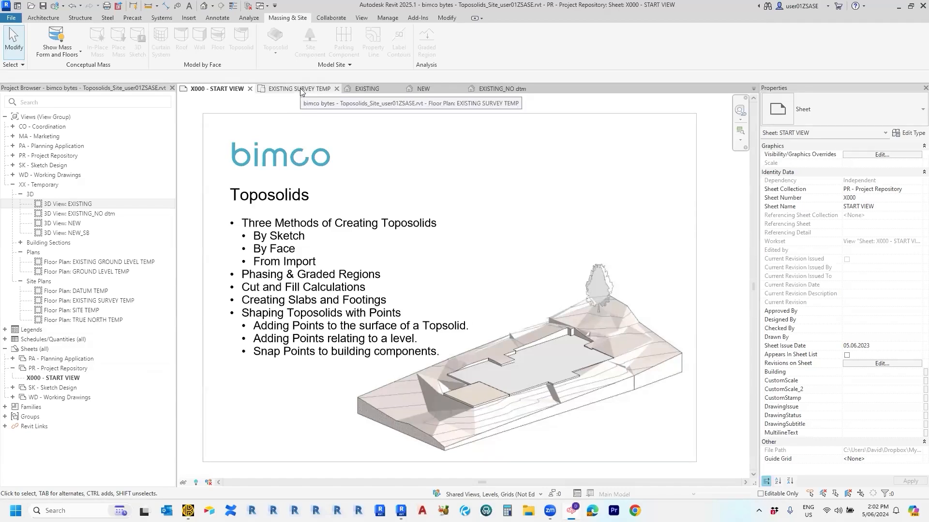
Step: Open the EXISTING SURVEY TEMP floor plan and examine the imported site survey around Lot 90
{"action": "left_click", "coordinate": [300, 91]}
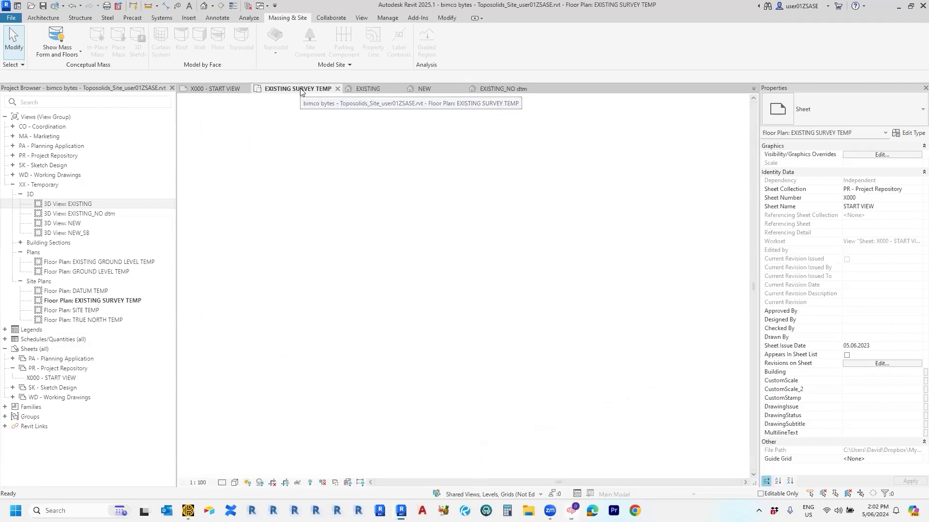
{"action": "scroll", "coordinate": [401, 319], "scroll_direction": "up", "scroll_amount": 1}
{"action": "middle_click_drag", "start_coordinate": [434, 213], "coordinate": [406, 338]}
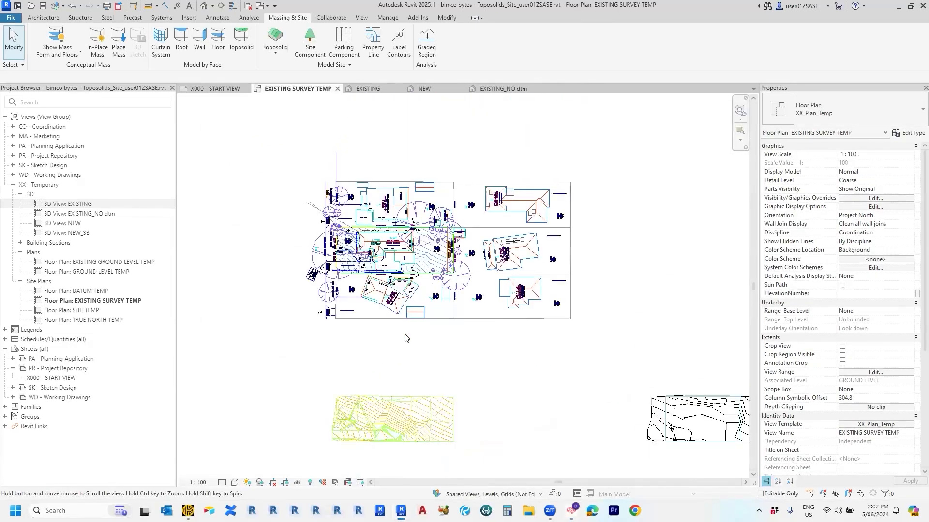
{"action": "scroll", "coordinate": [408, 339], "scroll_direction": "up", "scroll_amount": 1}
{"action": "middle_click_drag", "start_coordinate": [435, 299], "coordinate": [429, 344]}
{"action": "scroll", "coordinate": [417, 324], "scroll_direction": "up", "scroll_amount": 5}
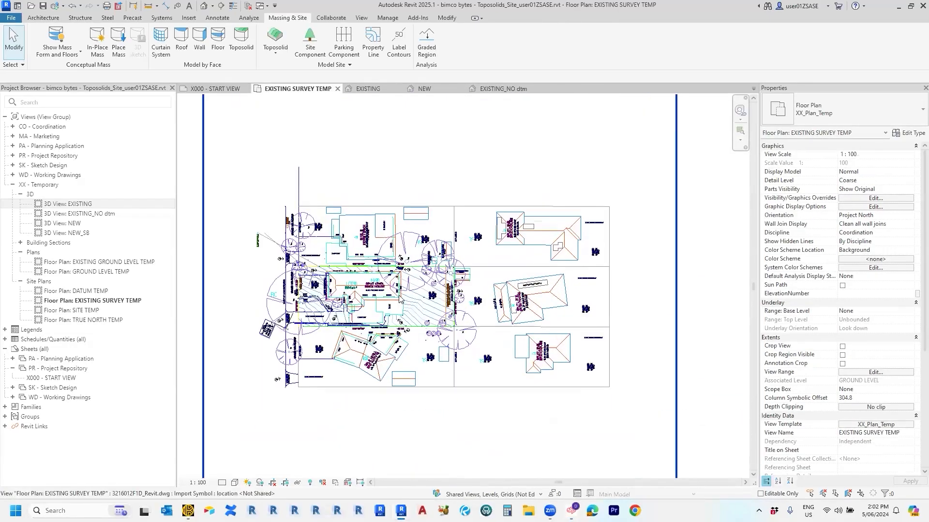
{"action": "scroll", "coordinate": [533, 311], "scroll_direction": "down", "scroll_amount": 3}
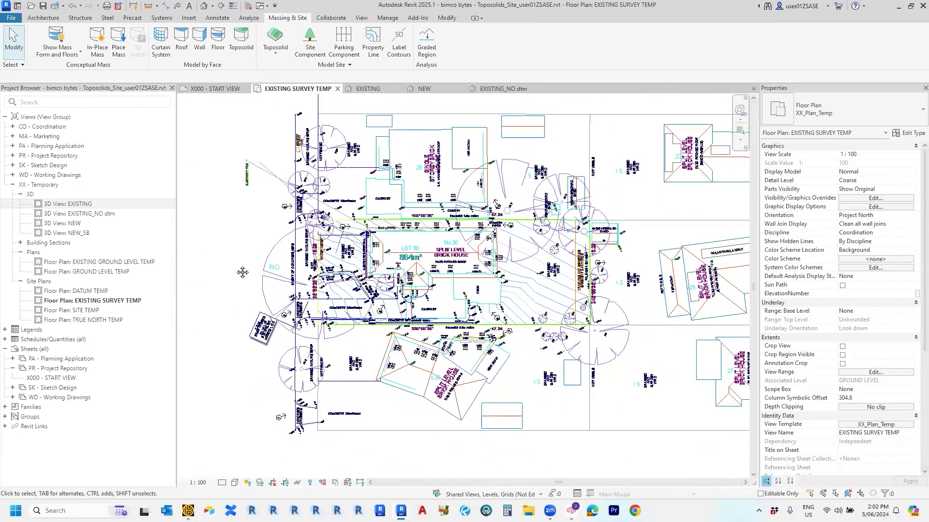
{"action": "scroll", "coordinate": [242, 272], "scroll_direction": "up", "scroll_amount": 2}
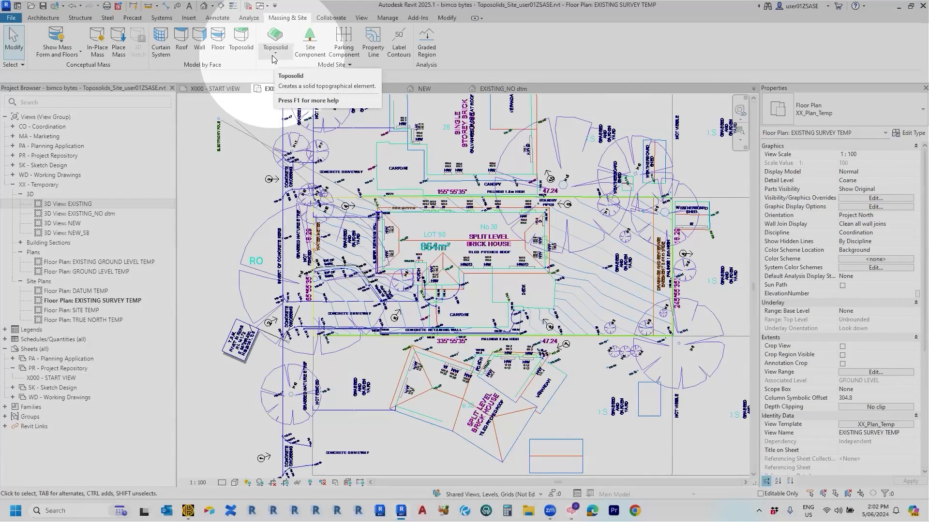
Step: Create a toposolid from a rectangular sketch of about 52.3 by 19.2 m, enclosing Lot 90 and the nature strip up to the kerb
{"action": "left_click", "coordinate": [274, 56]}
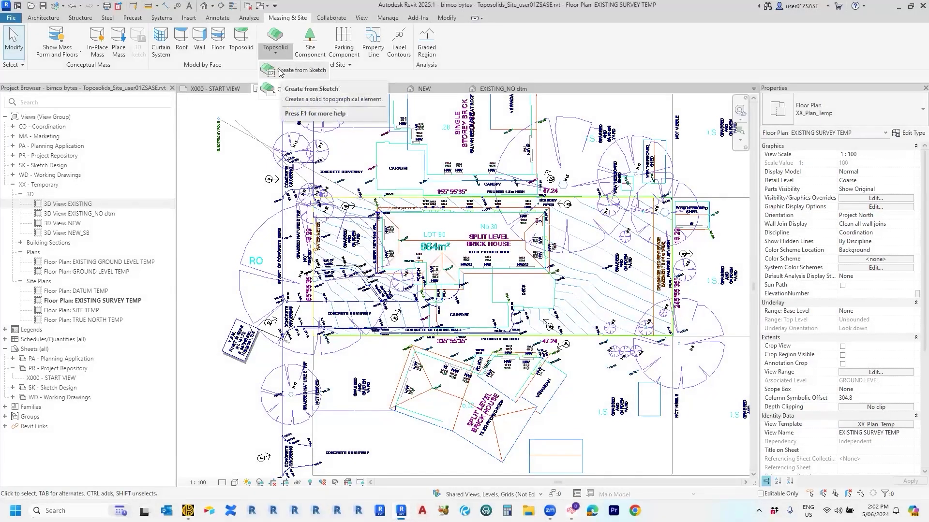
{"action": "left_click", "coordinate": [281, 70]}
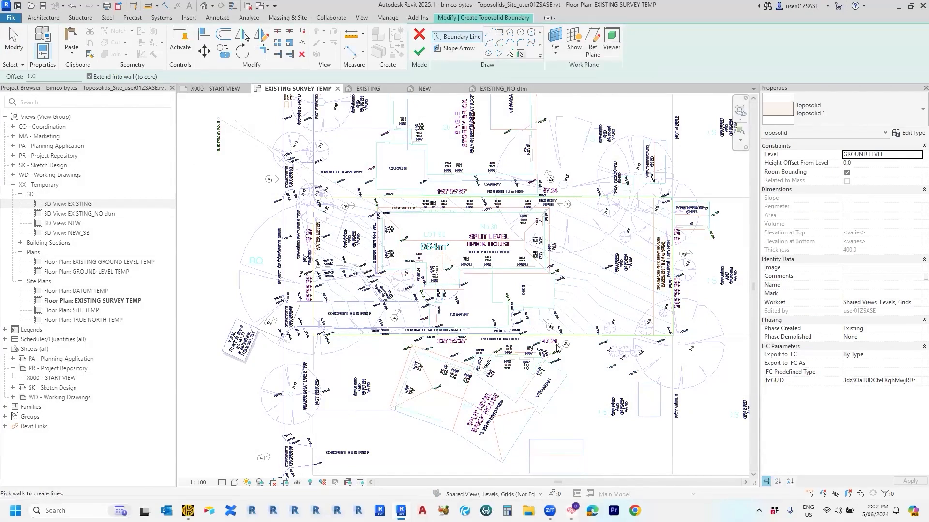
{"action": "left_click", "coordinate": [499, 34]}
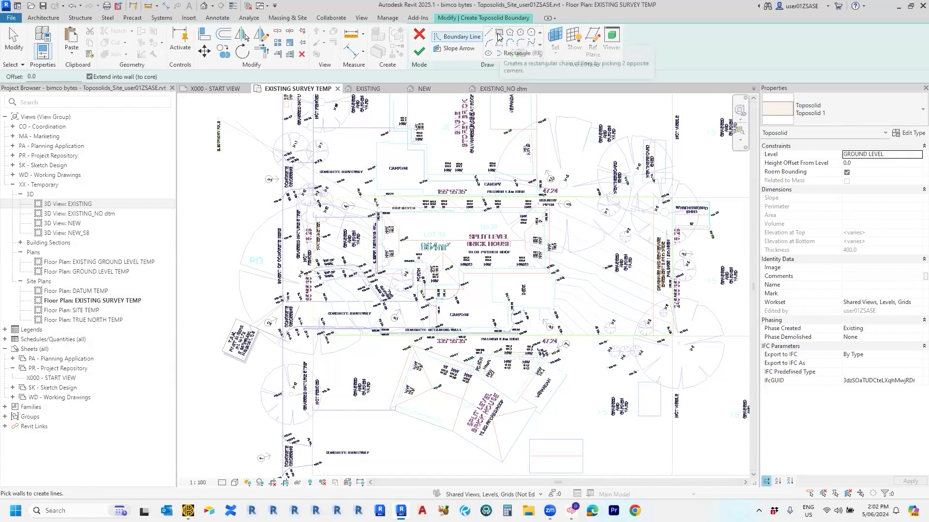
{"action": "scroll", "coordinate": [272, 189], "scroll_direction": "up", "scroll_amount": 1}
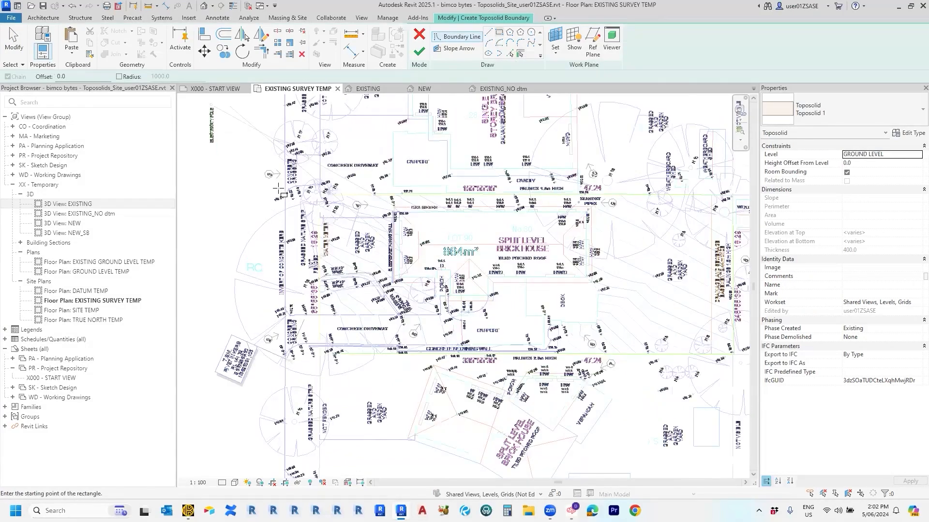
{"action": "scroll", "coordinate": [279, 189], "scroll_direction": "up", "scroll_amount": 1}
{"action": "left_click", "coordinate": [284, 189]}
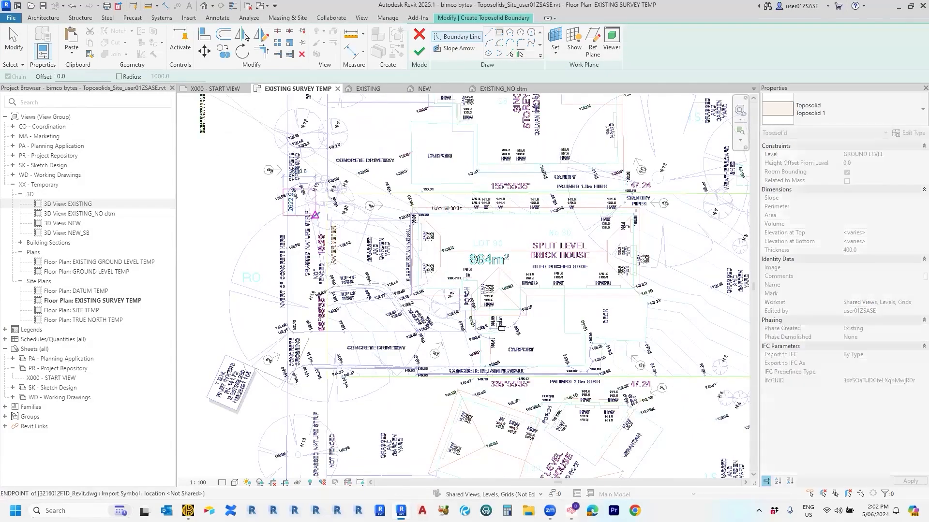
{"action": "middle_click_drag", "start_coordinate": [718, 380], "coordinate": [560, 347]}
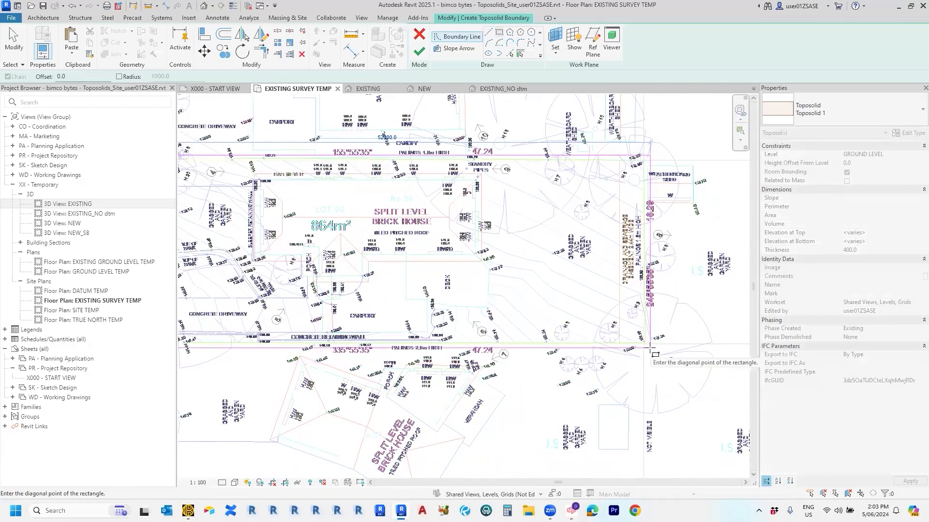
{"action": "left_click", "coordinate": [651, 348]}
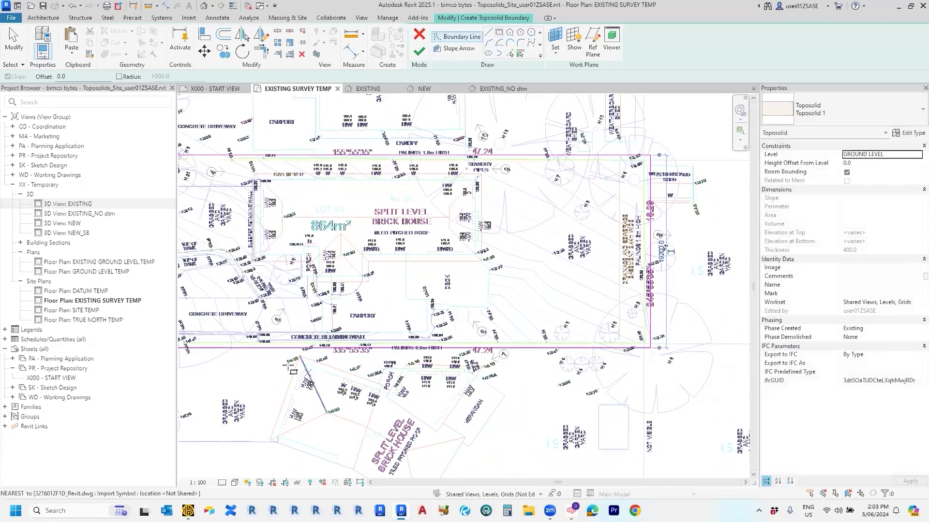
{"action": "scroll", "coordinate": [270, 371], "scroll_direction": "down", "scroll_amount": 3}
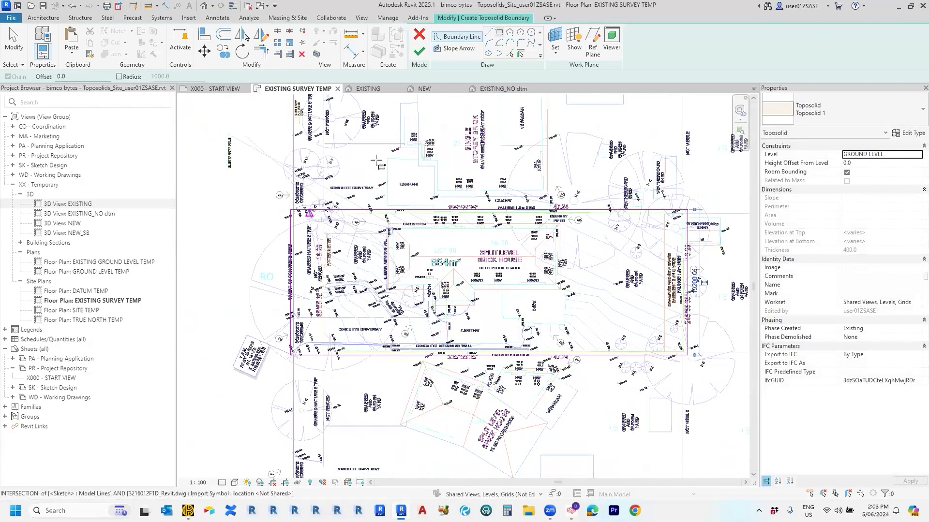
{"action": "left_click", "coordinate": [417, 53]}
Step: Inspect the new toposolid's editable boundary points in sub-element mode and leave that mode
{"action": "left_click", "coordinate": [369, 226]}
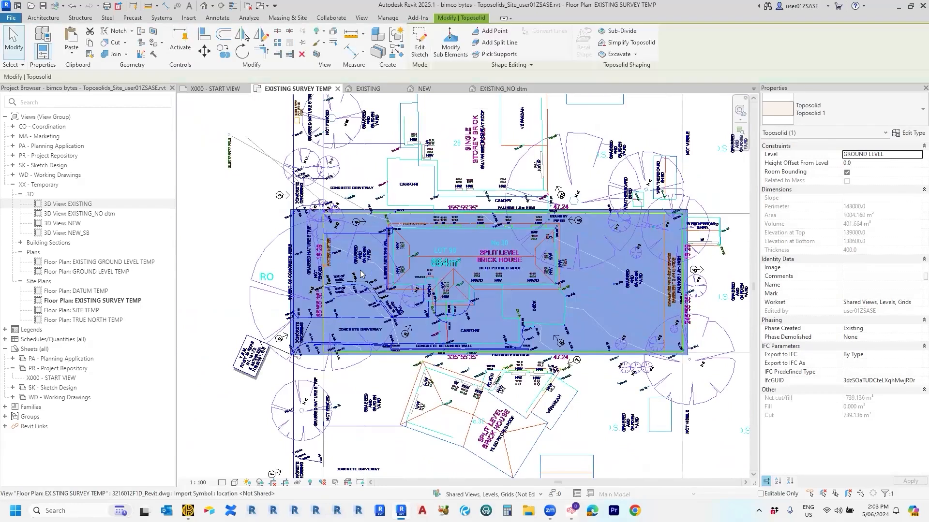
{"action": "scroll", "coordinate": [319, 271], "scroll_direction": "up", "scroll_amount": 5}
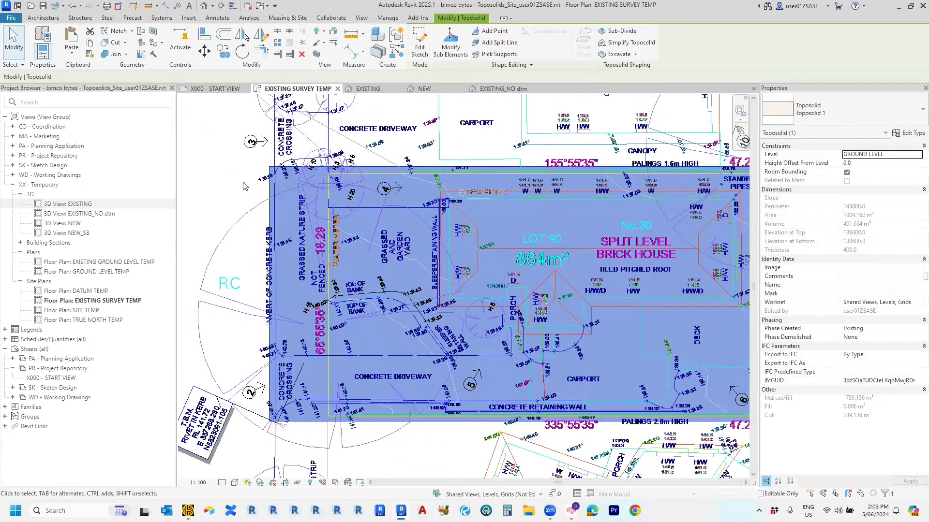
{"action": "left_click", "coordinate": [267, 207]}
{"action": "left_click", "coordinate": [279, 210]}
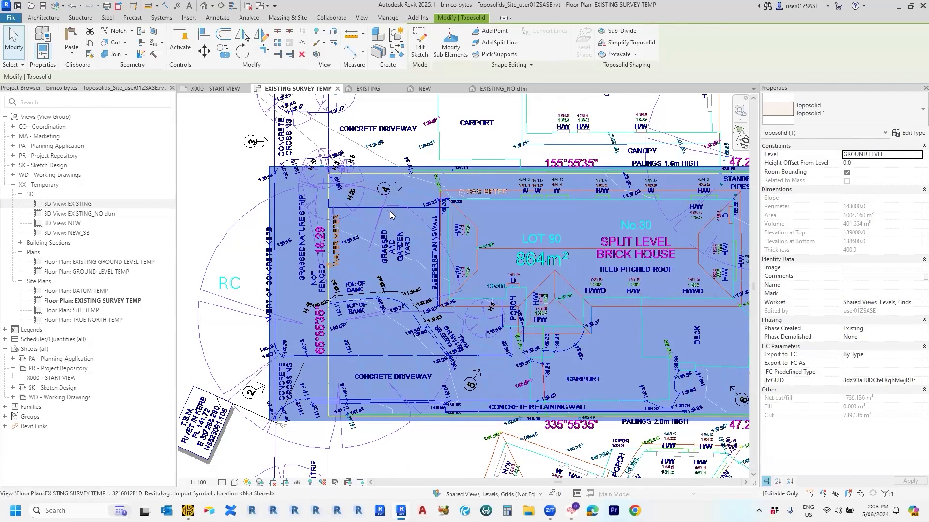
{"action": "left_click", "coordinate": [449, 48]}
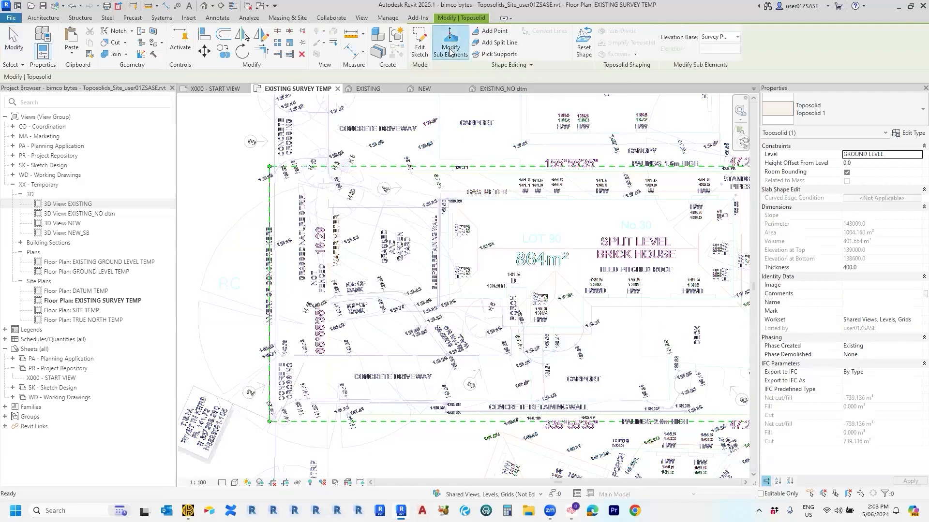
{"action": "key", "text": "Escape"}
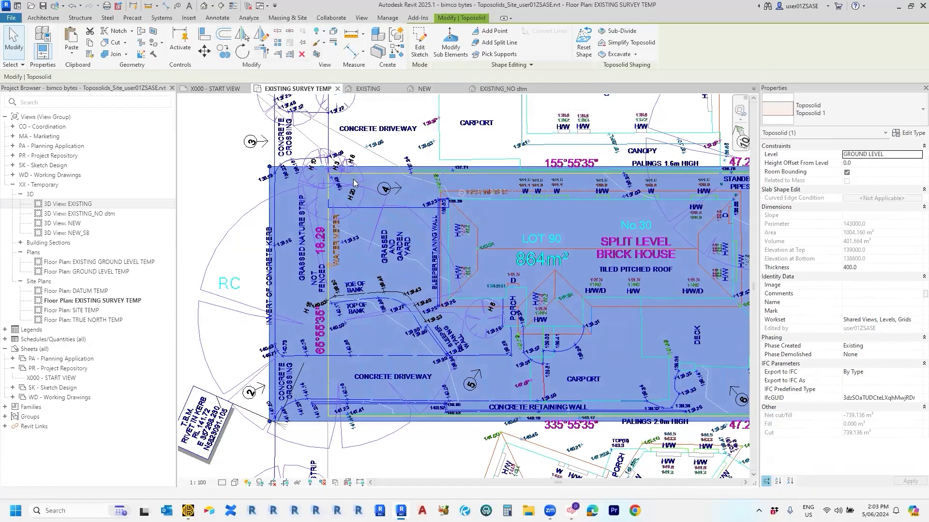
Step: Examine the new toposolid in the default 3D view
{"action": "left_click", "coordinate": [204, 7]}
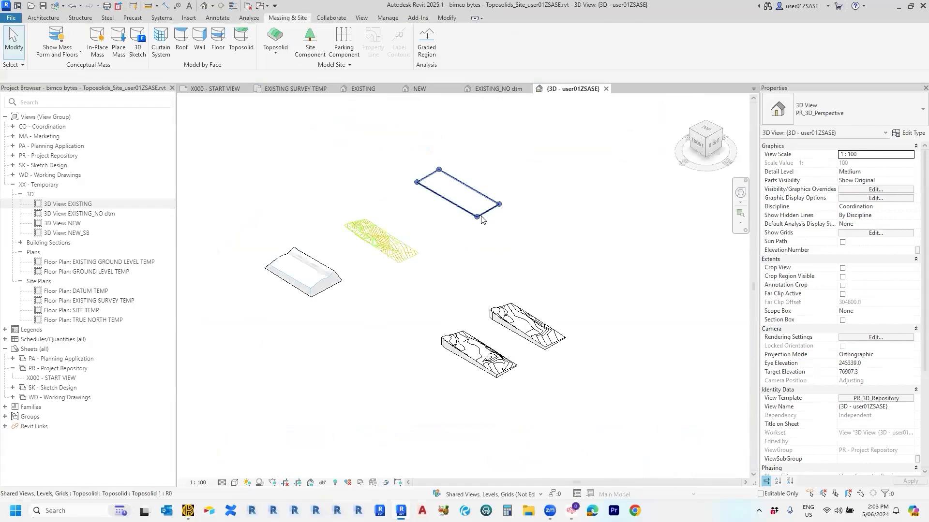
{"action": "left_click", "coordinate": [481, 221]}
{"action": "scroll", "coordinate": [479, 220], "scroll_direction": "up", "scroll_amount": 5}
{"action": "scroll", "coordinate": [455, 222], "scroll_direction": "up", "scroll_amount": 2}
{"action": "left_click", "coordinate": [445, 142]}
{"action": "middle_click_drag", "start_coordinate": [430, 169], "coordinate": [422, 184]}
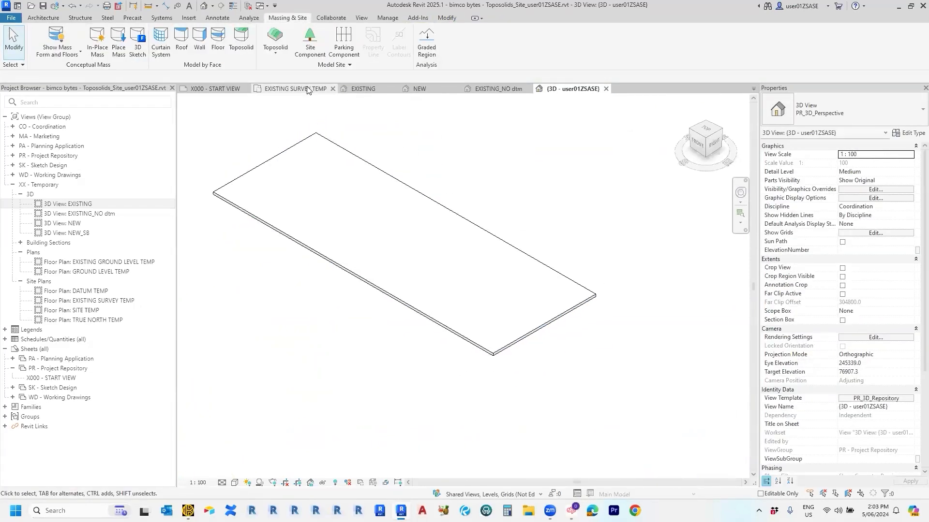
Step: In the EXISTING SURVEY TEMP plan, start adding shape points to the toposolid and locate the 139.13 spot level beside the water meter
{"action": "left_click", "coordinate": [308, 89]}
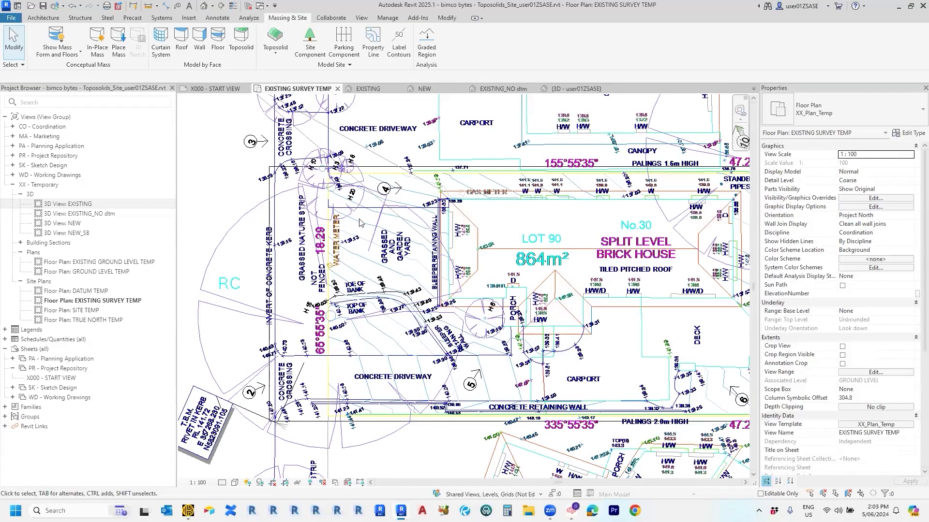
{"action": "left_click", "coordinate": [376, 168]}
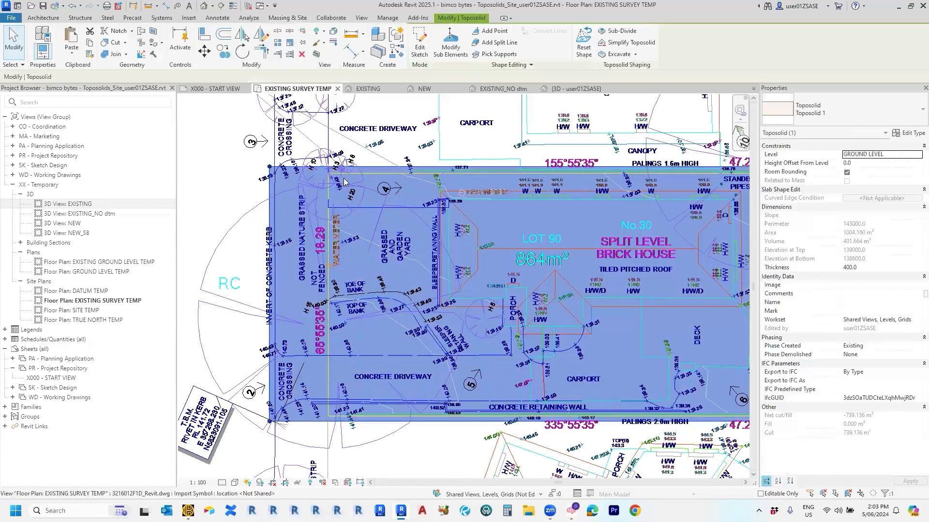
{"action": "left_click", "coordinate": [449, 48]}
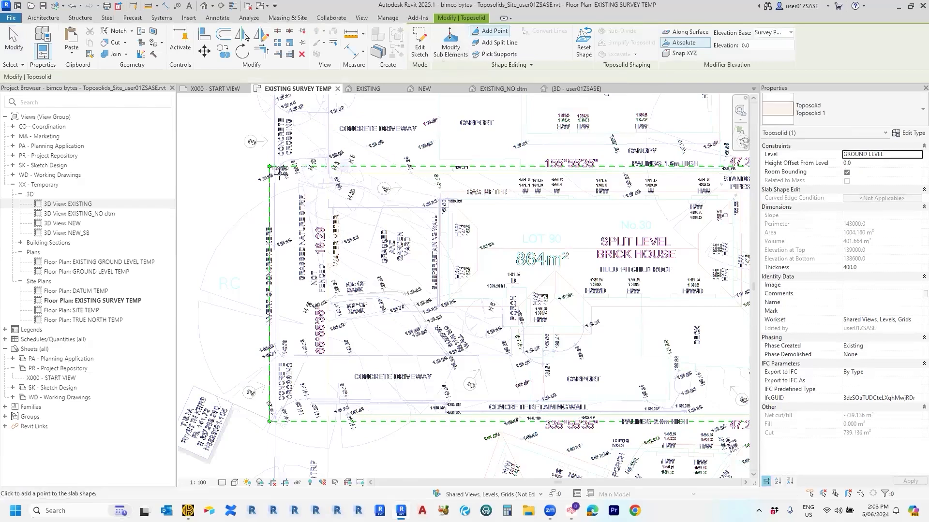
{"action": "scroll", "coordinate": [281, 172], "scroll_direction": "up", "scroll_amount": 3}
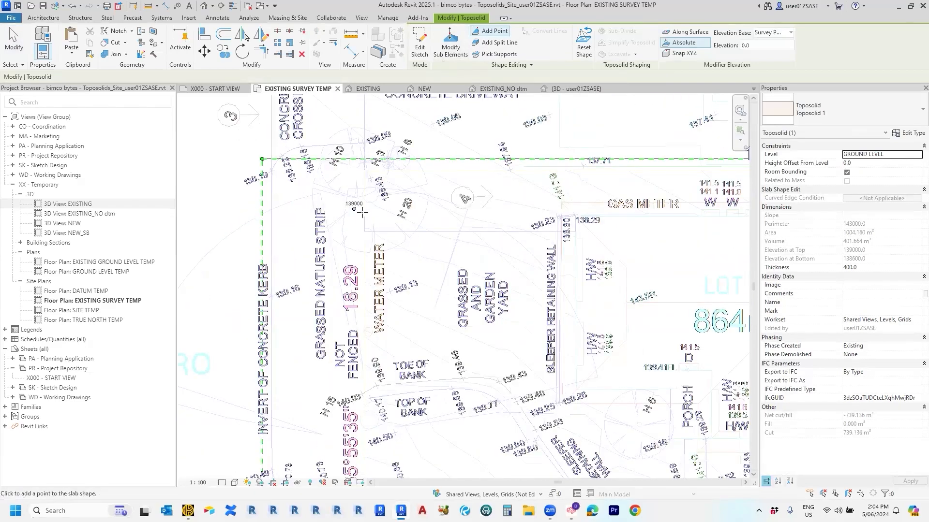
{"action": "middle_click_drag", "start_coordinate": [417, 271], "coordinate": [376, 275]}
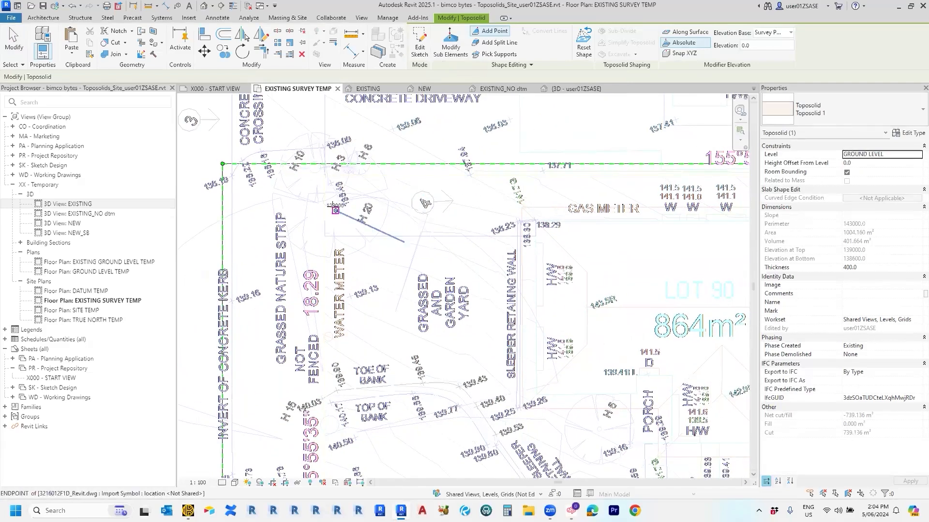
{"action": "scroll", "coordinate": [338, 253], "scroll_direction": "up", "scroll_amount": 6}
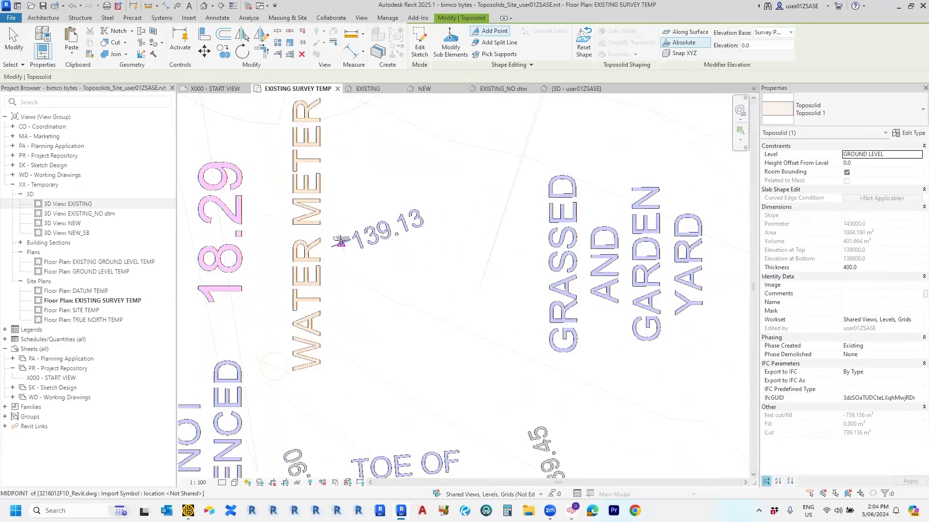
{"action": "left_click", "coordinate": [340, 243]}
{"action": "scroll", "coordinate": [357, 207], "scroll_direction": "down", "scroll_amount": 4}
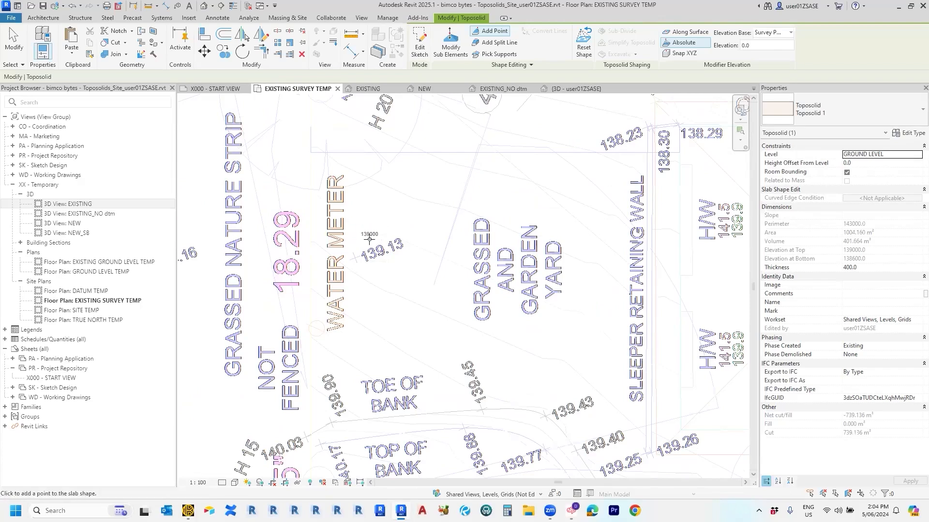
{"action": "middle_click_drag", "start_coordinate": [361, 245], "coordinate": [368, 239]}
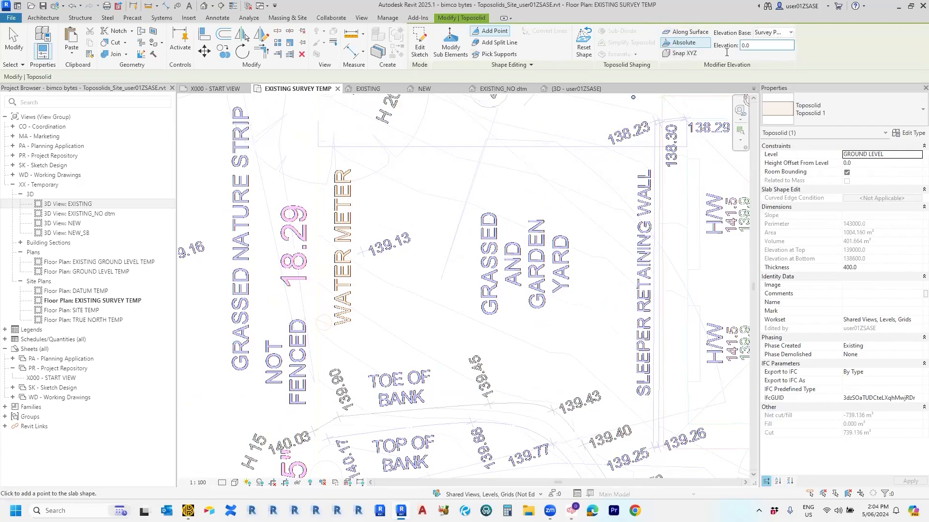
Step: Add a point at the 139.13 spot level with an absolute elevation of 139130, using the Survey Point as elevation base
{"action": "left_click", "coordinate": [777, 33]}
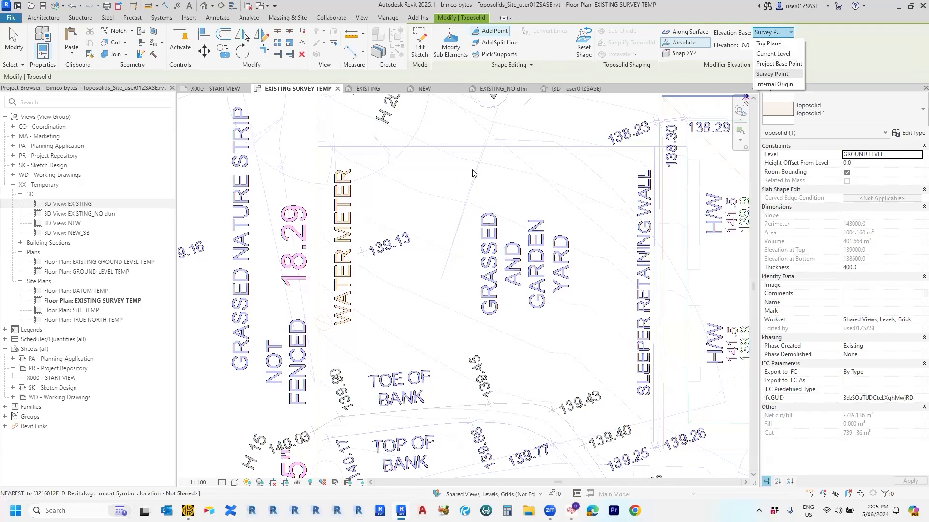
{"action": "left_click", "coordinate": [731, 81]}
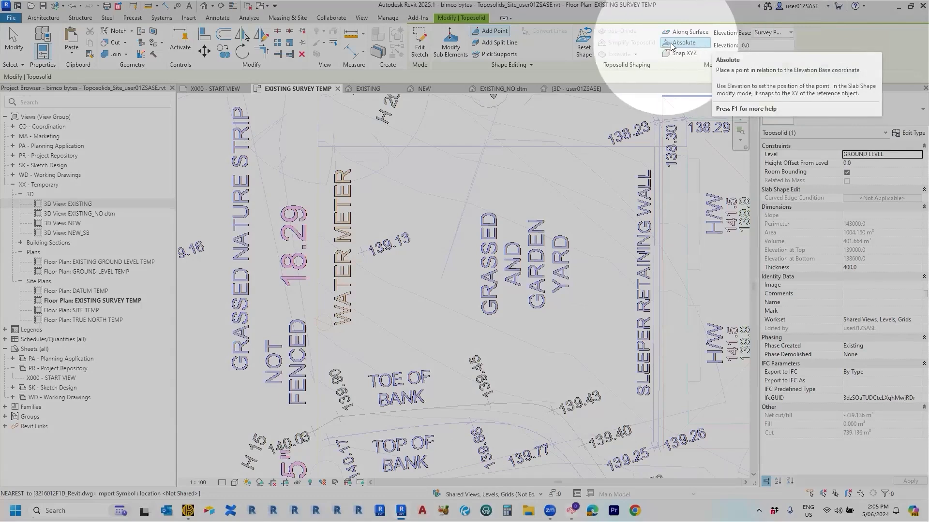
{"action": "left_click", "coordinate": [753, 44]}
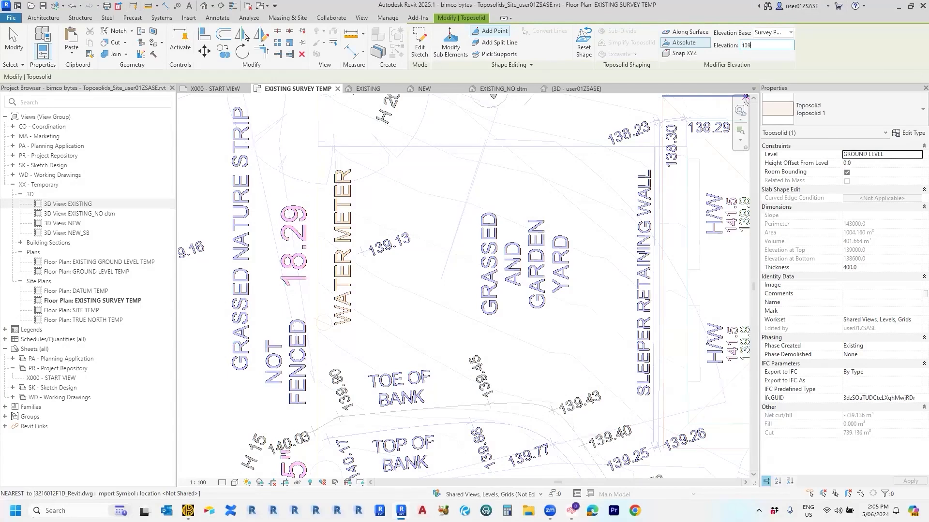
{"action": "type", "text": "139130"}
{"action": "left_click", "coordinate": [363, 252]}
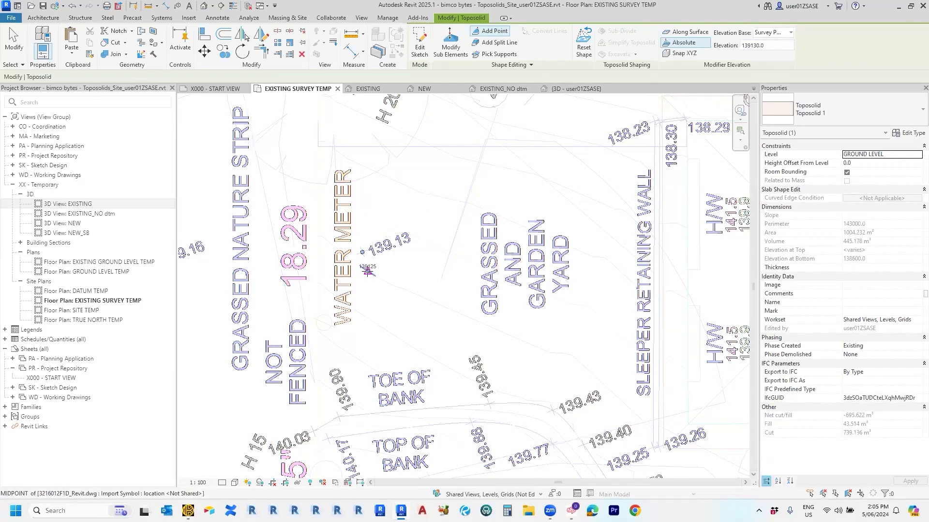
Step: Add a toposolid point at the 138.43 spot level near the H20 tree with an absolute elevation of 138430
{"action": "scroll", "coordinate": [364, 267], "scroll_direction": "up", "scroll_amount": 1}
{"action": "middle_click_drag", "start_coordinate": [413, 261], "coordinate": [492, 387]}
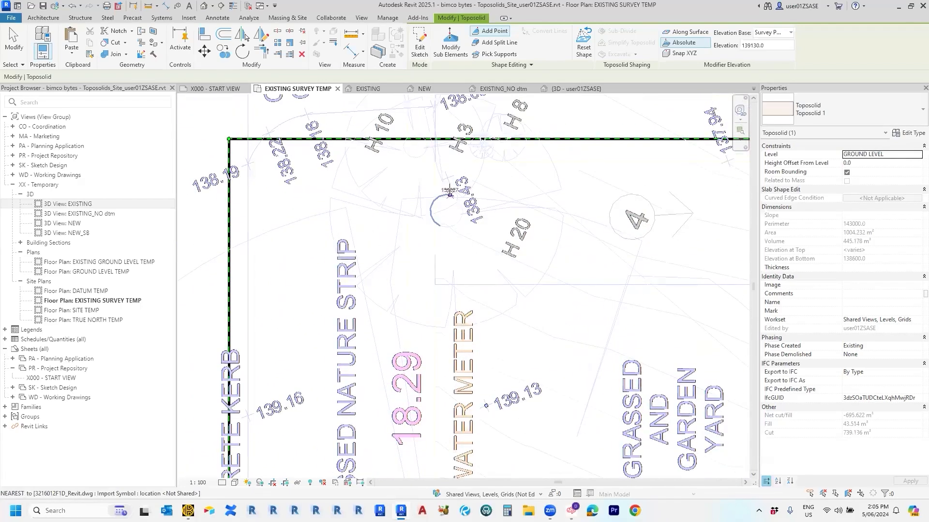
{"action": "scroll", "coordinate": [446, 183], "scroll_direction": "up", "scroll_amount": 2}
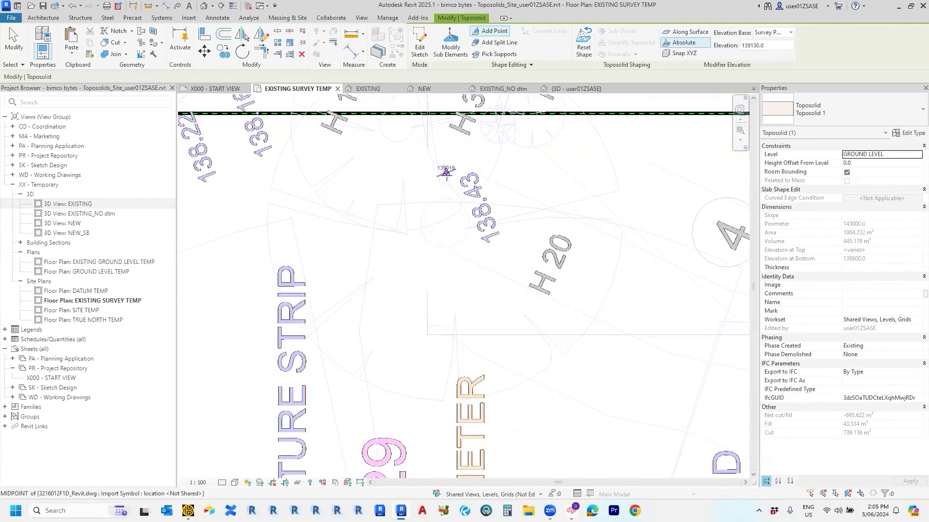
{"action": "double_click", "coordinate": [765, 45]}
{"action": "left_click", "coordinate": [768, 45]}
{"action": "left_click", "coordinate": [446, 173]}
{"action": "left_click", "coordinate": [557, 287]}
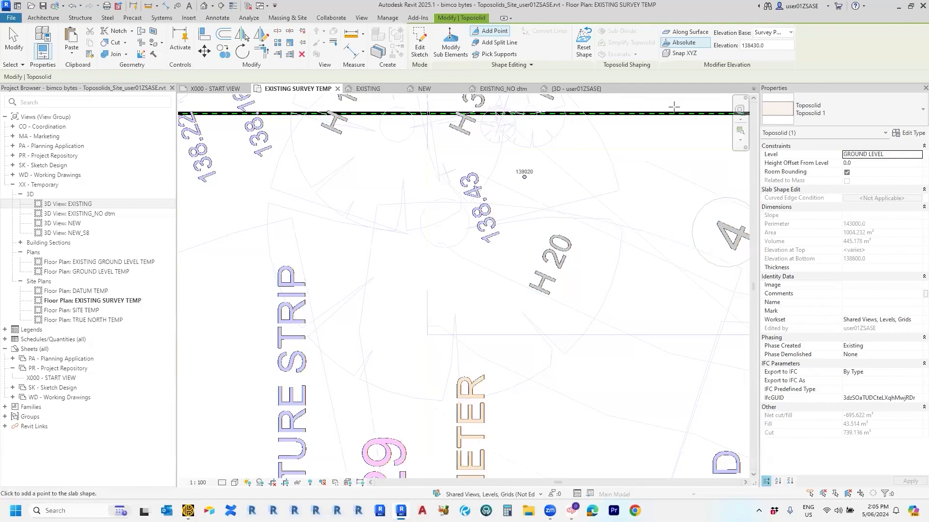
Step: Finish adding shape points, review the toposolid over the whole survey plan and deselect it
{"action": "left_click", "coordinate": [757, 44]}
{"action": "scroll", "coordinate": [493, 326], "scroll_direction": "down", "scroll_amount": 3}
{"action": "middle_click_drag", "start_coordinate": [494, 327], "coordinate": [523, 145]}
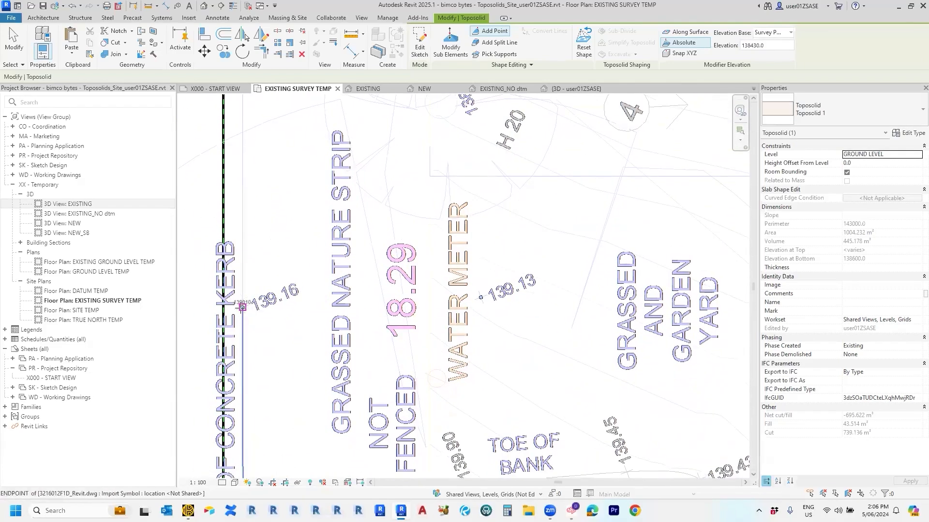
{"action": "scroll", "coordinate": [239, 291], "scroll_direction": "down", "scroll_amount": 4}
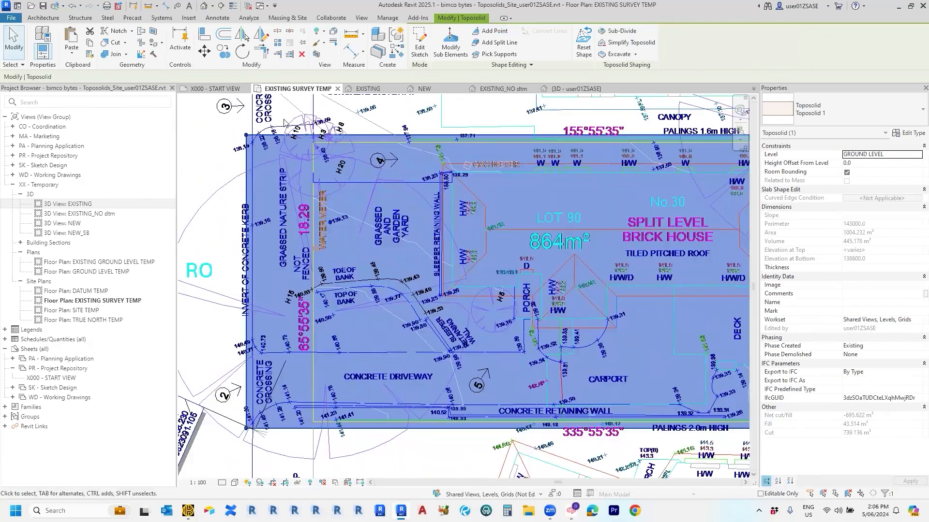
{"action": "middle_click_drag", "start_coordinate": [233, 248], "coordinate": [247, 228]}
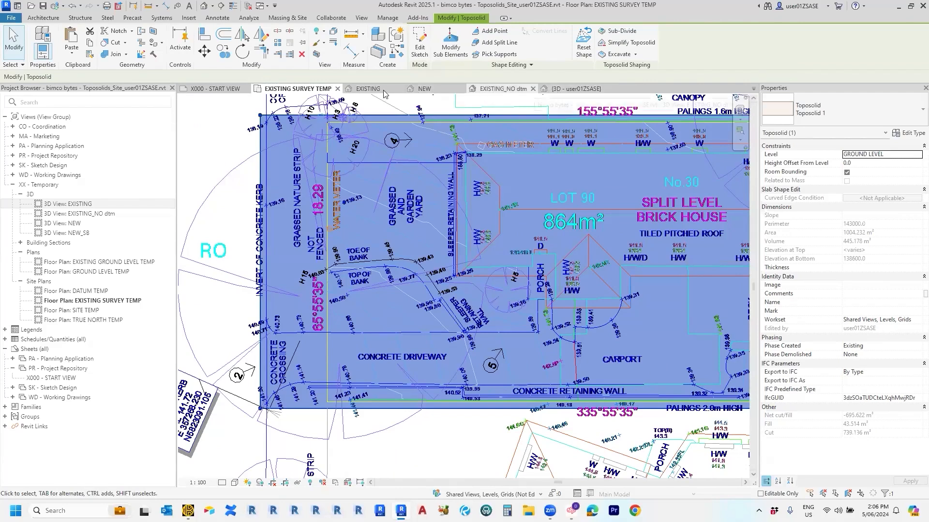
{"action": "key", "text": "Escape"}
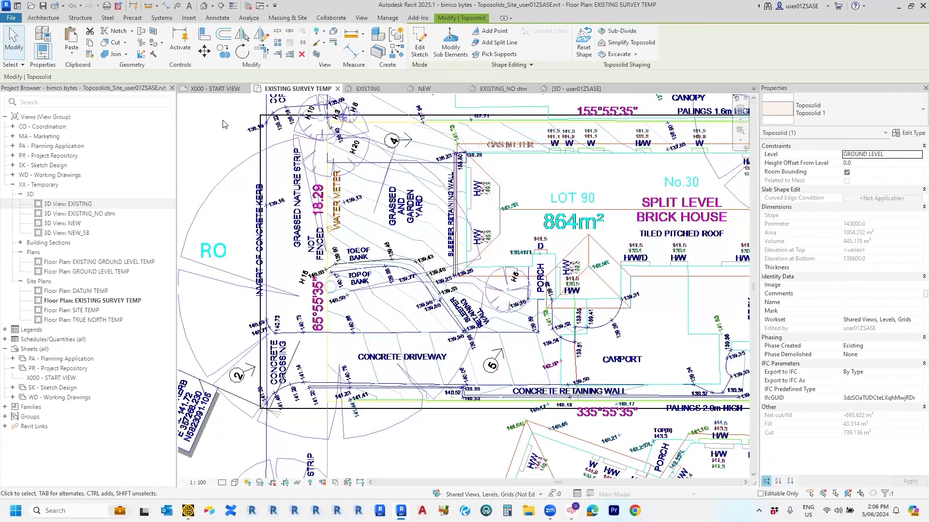
Step: Open the EXISTING 3D view and examine the mass form by zooming in on it and selecting it
{"action": "left_click", "coordinate": [368, 89]}
{"action": "middle_click_drag", "start_coordinate": [467, 226], "coordinate": [467, 342]}
{"action": "scroll", "coordinate": [455, 288], "scroll_direction": "up", "scroll_amount": 8}
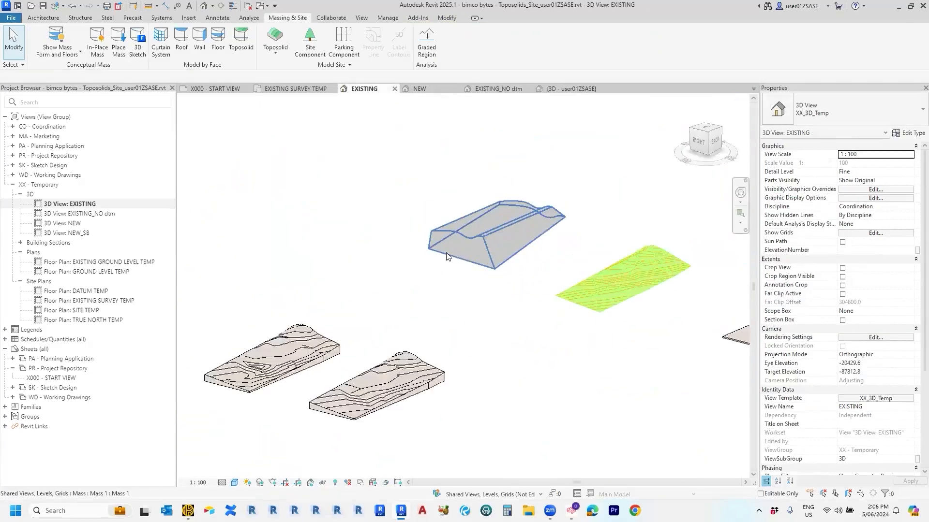
{"action": "middle_click_drag", "start_coordinate": [560, 269], "coordinate": [551, 386]}
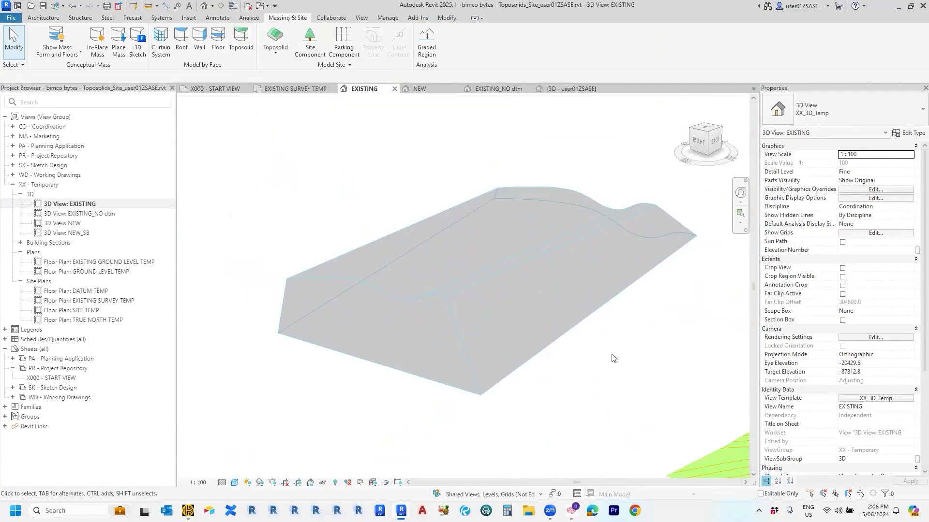
{"action": "middle_click_drag", "start_coordinate": [612, 355], "coordinate": [590, 366]}
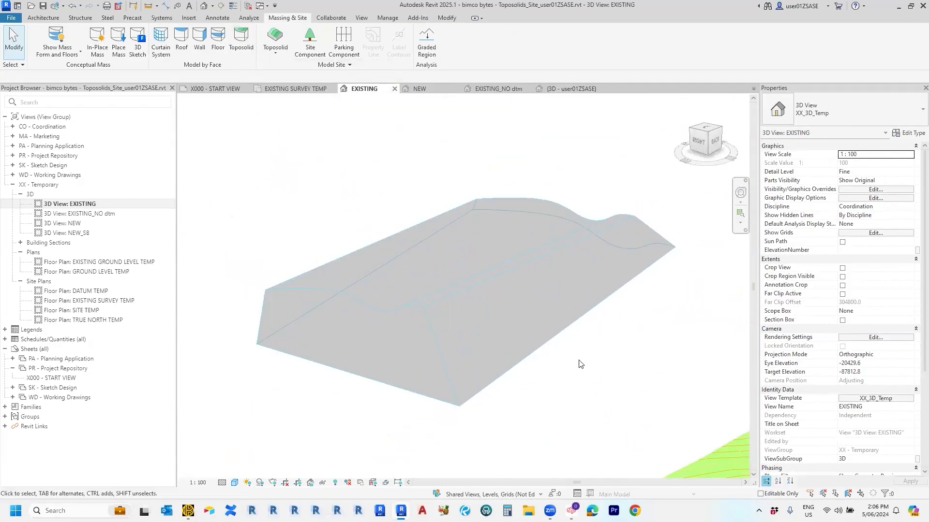
{"action": "left_click", "coordinate": [528, 360]}
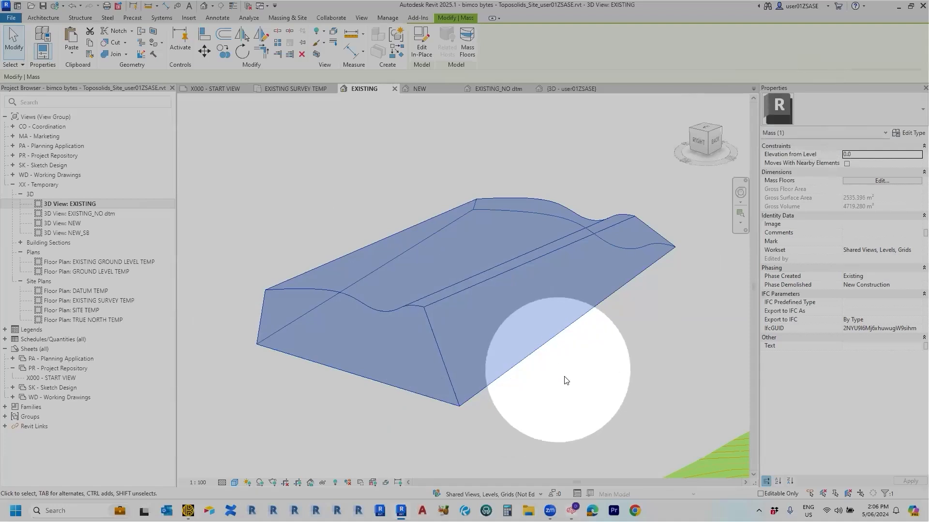
{"action": "left_click", "coordinate": [593, 374]}
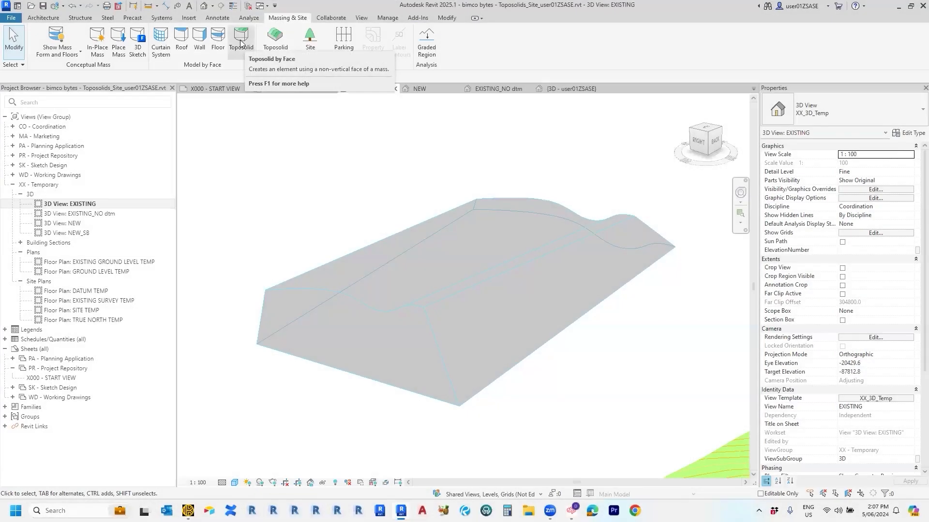
Step: Create a single Toposolid by Face from the mass's curved top faces and its long sloping side face
{"action": "left_click", "coordinate": [240, 43]}
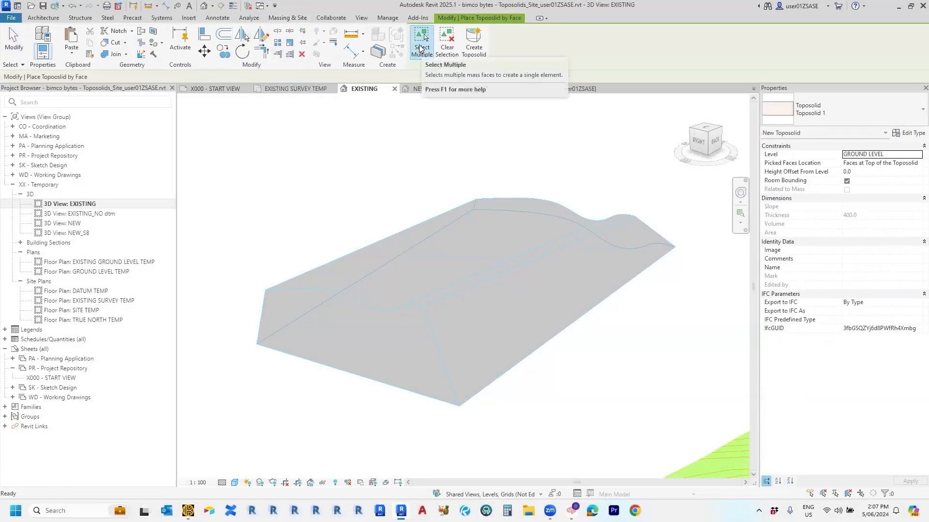
{"action": "left_click", "coordinate": [420, 48]}
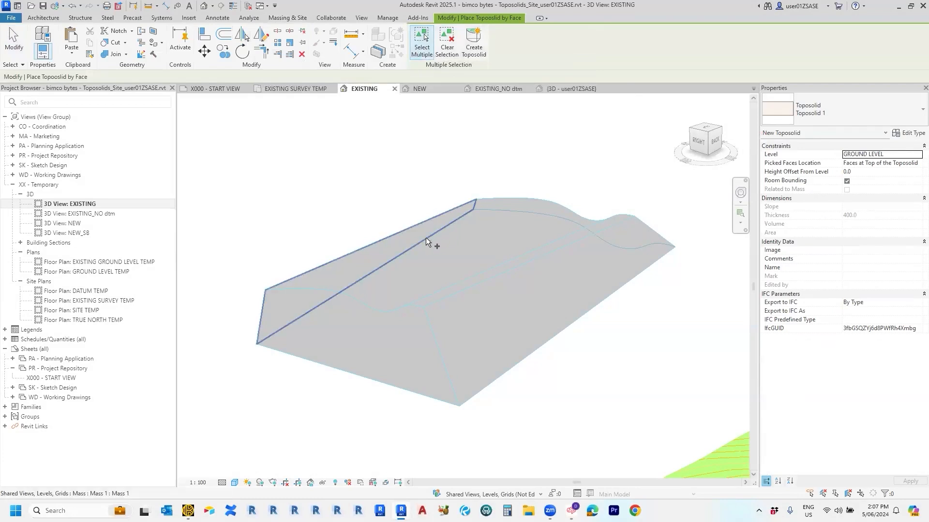
{"action": "left_click", "coordinate": [536, 198]}
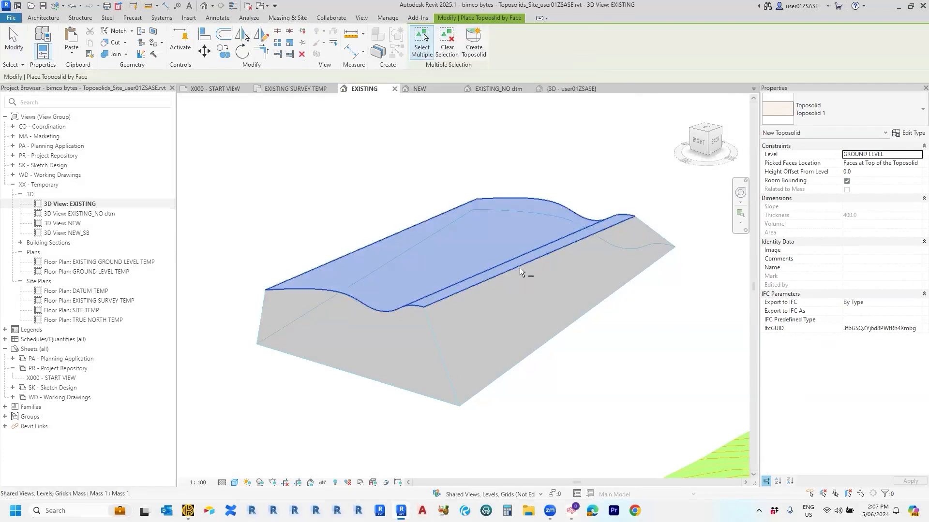
{"action": "left_click", "coordinate": [558, 330]}
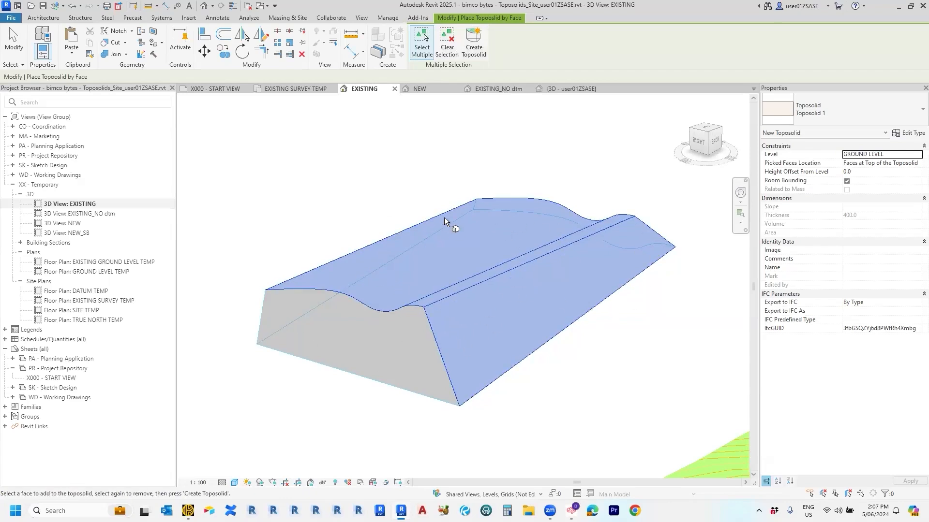
{"action": "left_click", "coordinate": [480, 49]}
{"action": "scroll", "coordinate": [628, 376], "scroll_direction": "down", "scroll_amount": 4}
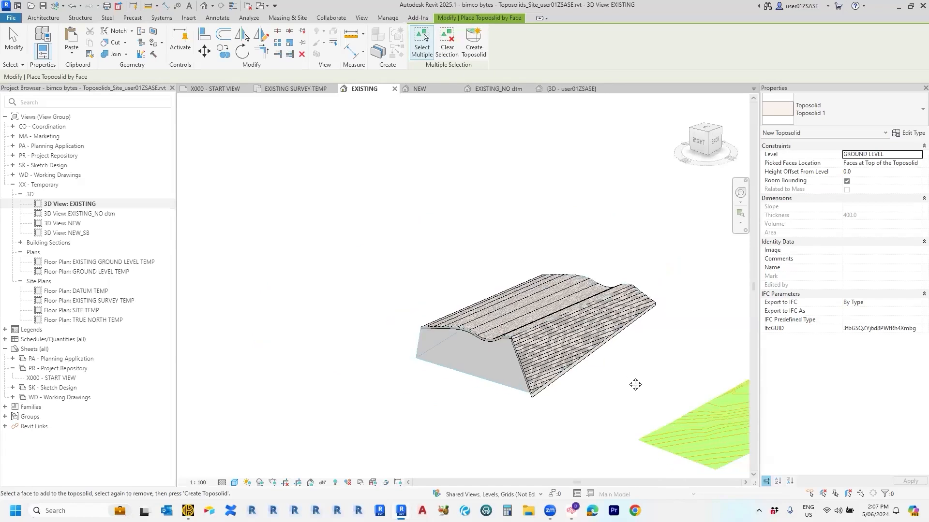
{"action": "middle_click_drag", "start_coordinate": [634, 384], "coordinate": [625, 385]}
{"action": "scroll", "coordinate": [625, 385], "scroll_direction": "up", "scroll_amount": 1}
{"action": "key", "text": "Escape"}
Step: Inspect the face-based toposolid on the mass, selecting it to review its properties and shape
{"action": "left_click", "coordinate": [524, 388]}
{"action": "middle_click_drag", "start_coordinate": [538, 395], "coordinate": [492, 431]}
{"action": "scroll", "coordinate": [531, 419], "scroll_direction": "up", "scroll_amount": 3}
{"action": "scroll", "coordinate": [537, 419], "scroll_direction": "down", "scroll_amount": 2}
{"action": "scroll", "coordinate": [492, 430], "scroll_direction": "up", "scroll_amount": 2}
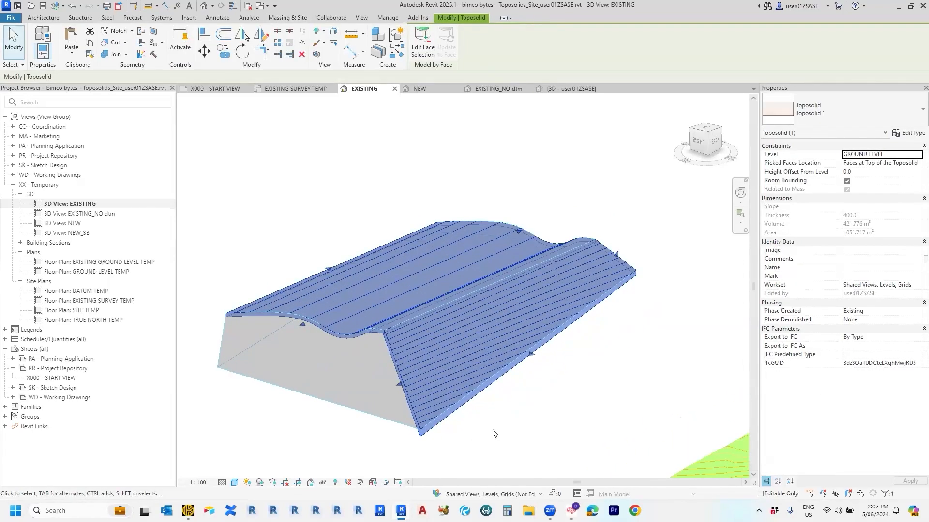
{"action": "scroll", "coordinate": [495, 428], "scroll_direction": "down", "scroll_amount": 1}
{"action": "left_click", "coordinate": [499, 429]}
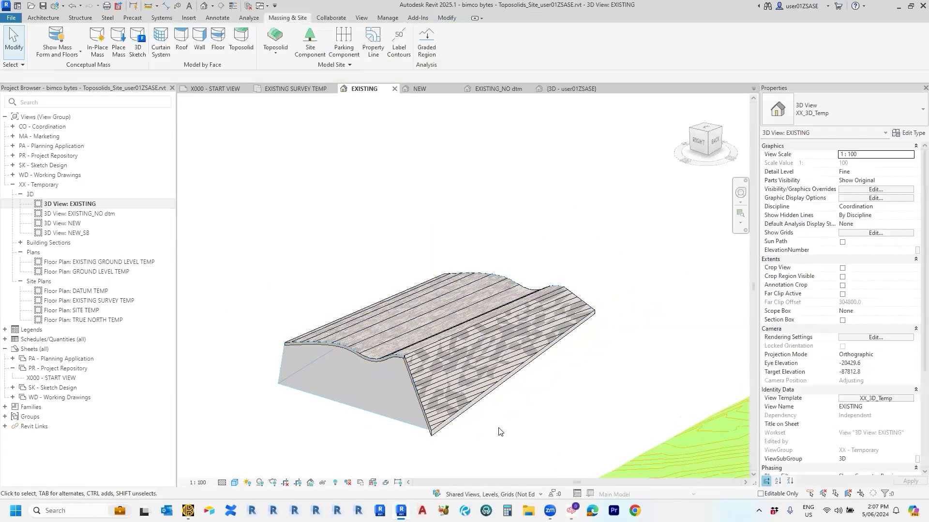
{"action": "left_click", "coordinate": [472, 390]}
{"action": "middle_click_drag", "start_coordinate": [531, 408], "coordinate": [534, 351]}
{"action": "scroll", "coordinate": [523, 402], "scroll_direction": "down", "scroll_amount": 1}
{"action": "scroll", "coordinate": [534, 371], "scroll_direction": "down", "scroll_amount": 1}
{"action": "left_click", "coordinate": [534, 371]}
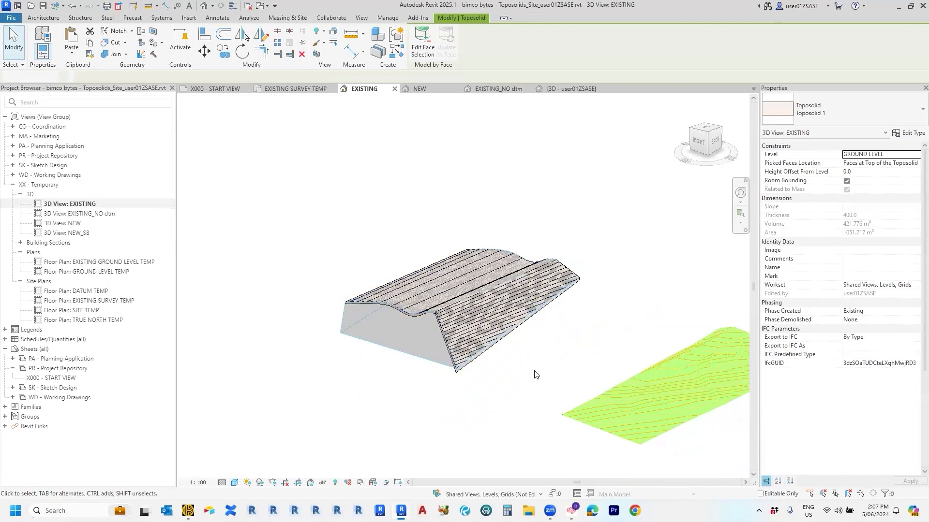
{"action": "left_click", "coordinate": [499, 346]}
{"action": "middle_click_drag", "start_coordinate": [530, 379], "coordinate": [482, 373]}
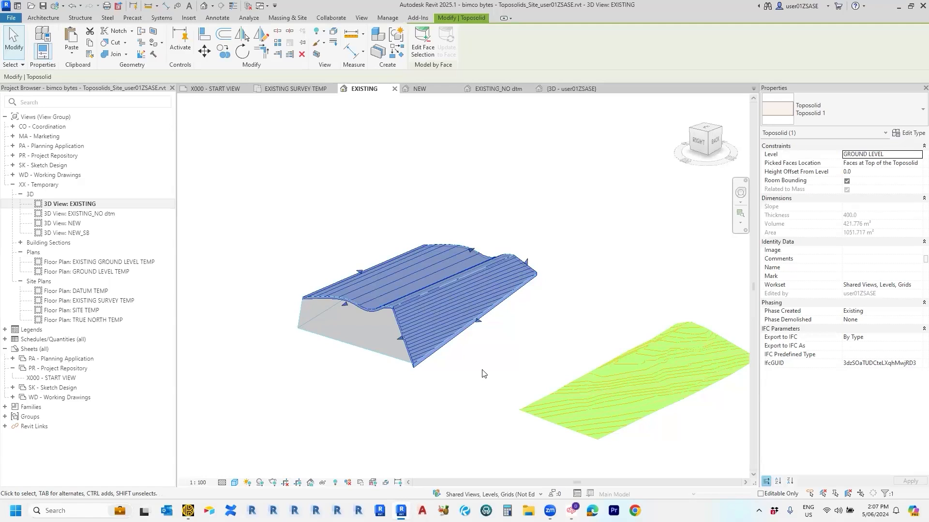
{"action": "scroll", "coordinate": [497, 384], "scroll_direction": "up", "scroll_amount": 2}
{"action": "middle_click_drag", "start_coordinate": [497, 384], "coordinate": [468, 385]}
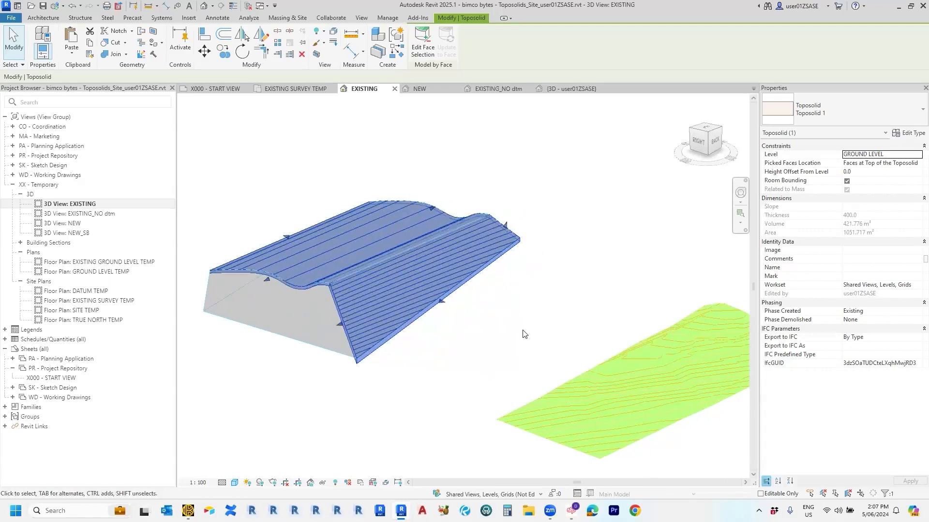
{"action": "middle_click_drag", "start_coordinate": [471, 294], "coordinate": [470, 303]}
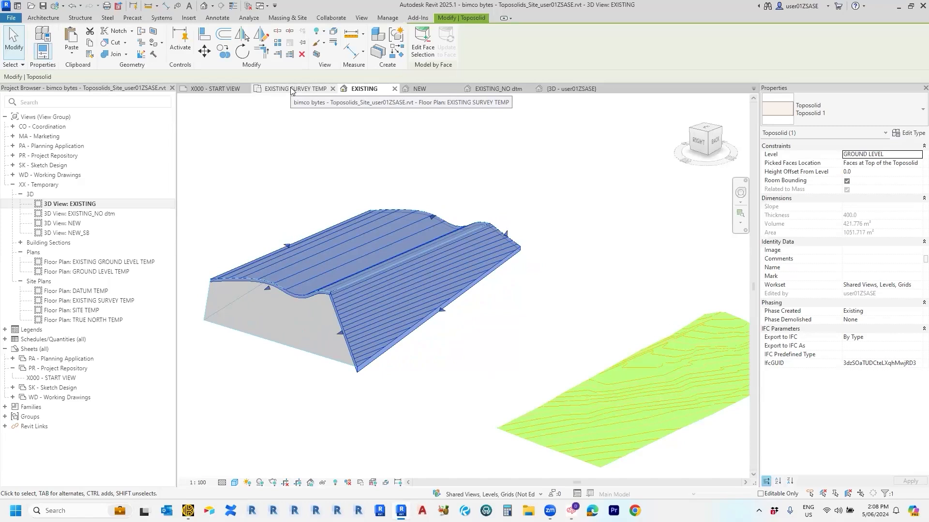
{"action": "left_click", "coordinate": [597, 255]}
Step: Examine the triangulated mesh and contours of the imported 3D Contours and Triangles V1.dwg in the EXISTING 3D view
{"action": "middle_click_drag", "start_coordinate": [596, 253], "coordinate": [568, 245]}
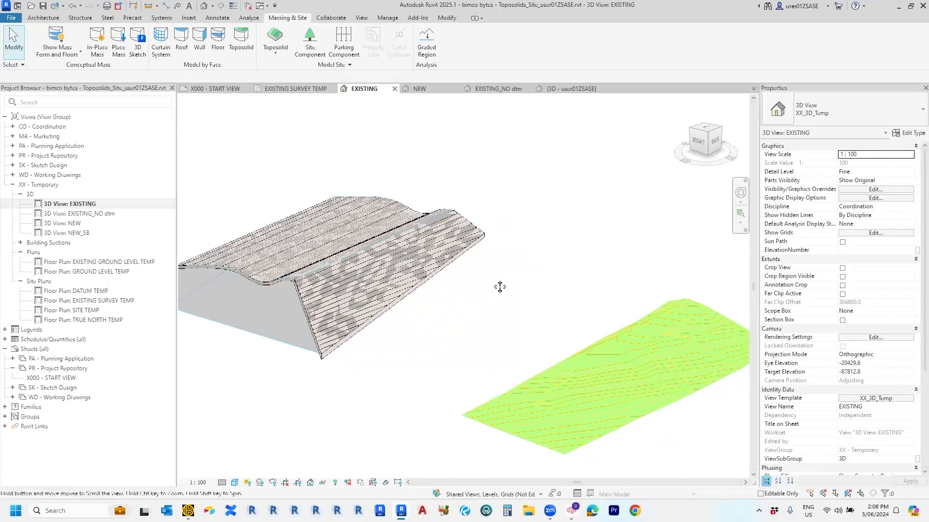
{"action": "left_click", "coordinate": [520, 295]}
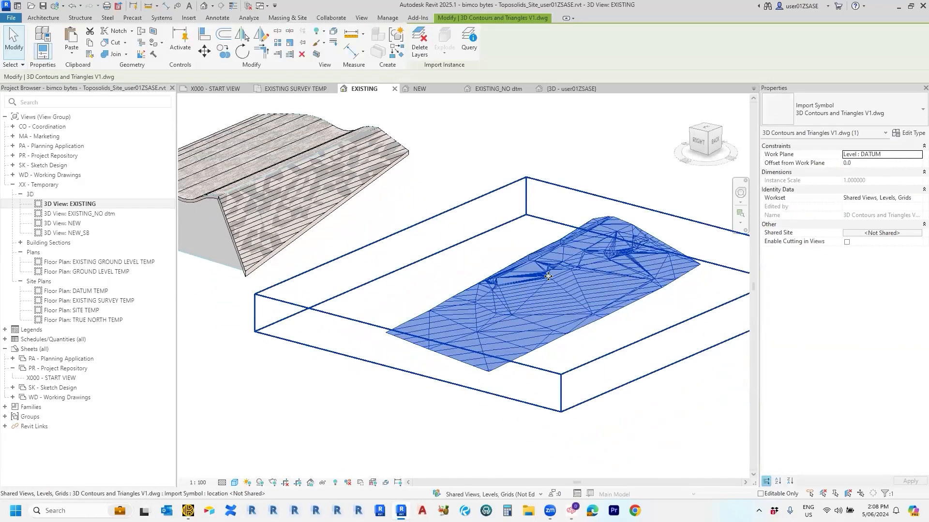
{"action": "scroll", "coordinate": [587, 309], "scroll_direction": "up", "scroll_amount": 4}
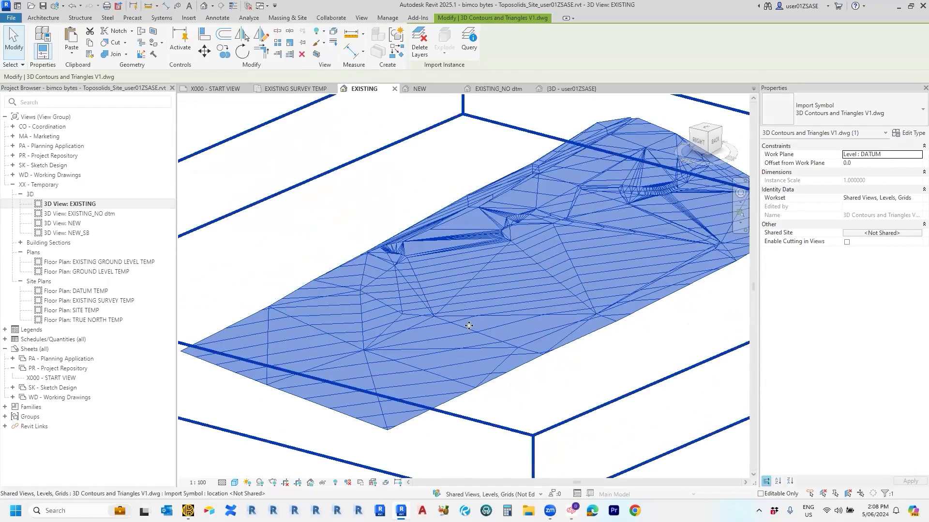
{"action": "scroll", "coordinate": [492, 349], "scroll_direction": "down", "scroll_amount": 3}
{"action": "middle_click_drag", "start_coordinate": [625, 434], "coordinate": [622, 437]}
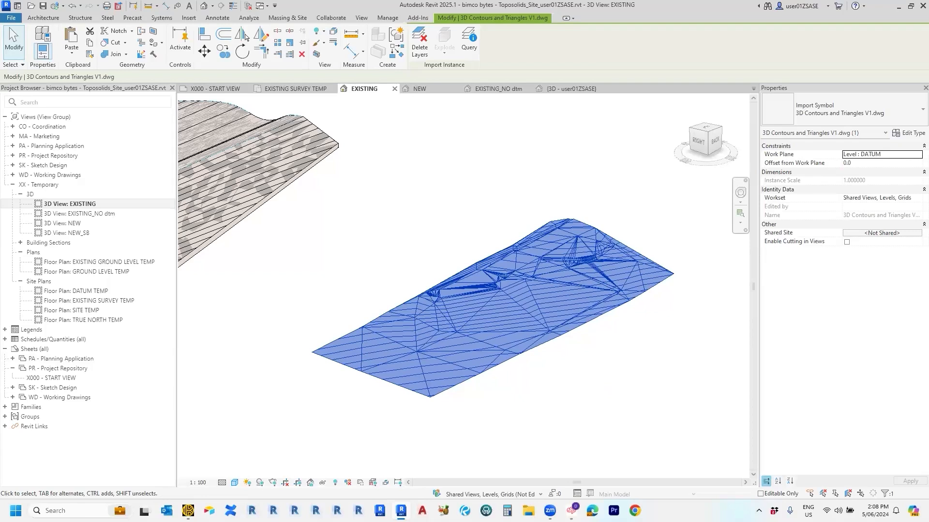
{"action": "scroll", "coordinate": [531, 418], "scroll_direction": "down", "scroll_amount": 1}
{"action": "mouse_move", "coordinate": [537, 422]}
{"action": "middle_mouse_down"}
{"action": "mouse_move", "coordinate": [266, 322]}
{"action": "mouse_move", "coordinate": [525, 384]}
{"action": "mouse_move", "coordinate": [522, 414]}
{"action": "middle_mouse_up"}
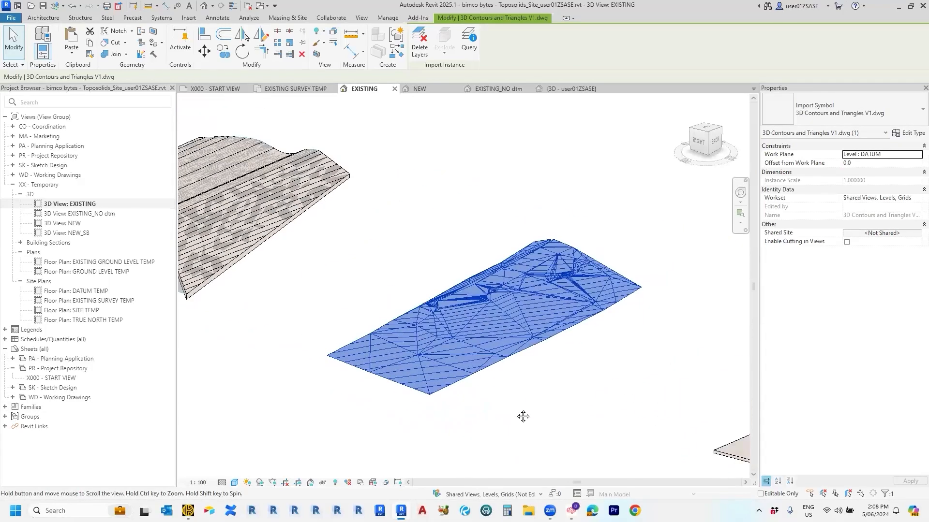
{"action": "scroll", "coordinate": [393, 359], "scroll_direction": "up", "scroll_amount": 2}
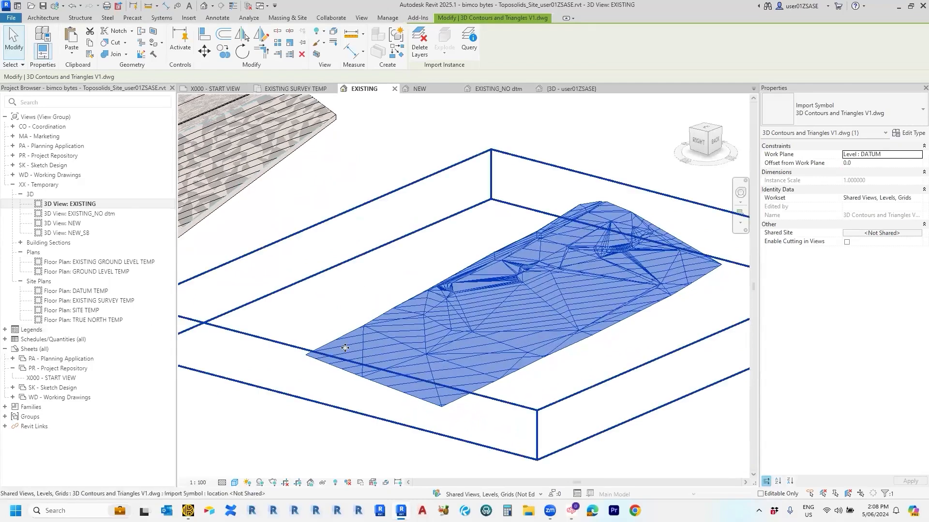
{"action": "left_click", "coordinate": [381, 270]}
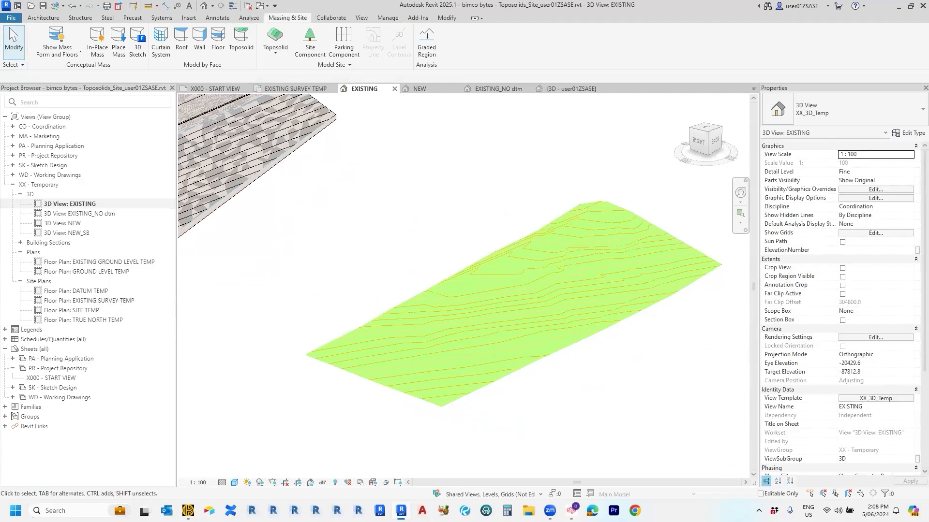
{"action": "middle_click_drag", "start_coordinate": [408, 257], "coordinate": [402, 270]}
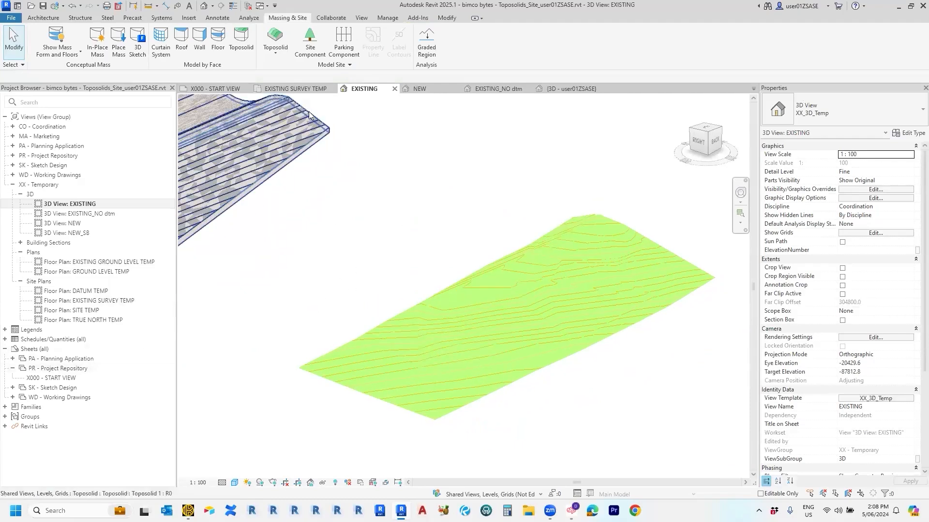
Step: In the EXISTING SURVEY TEMP plan, locate and select the imported 3D Contours and Triangles V1.dwg below the survey
{"action": "left_click", "coordinate": [295, 88]}
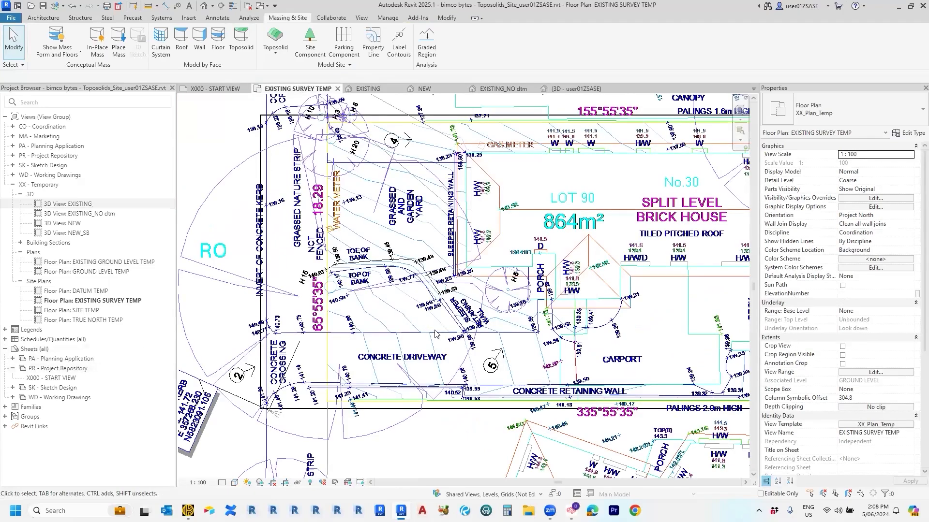
{"action": "scroll", "coordinate": [439, 364], "scroll_direction": "down", "scroll_amount": 5}
{"action": "middle_click_drag", "start_coordinate": [439, 364], "coordinate": [414, 264]}
{"action": "scroll", "coordinate": [414, 264], "scroll_direction": "down", "scroll_amount": 1}
{"action": "middle_click_drag", "start_coordinate": [479, 455], "coordinate": [469, 367]}
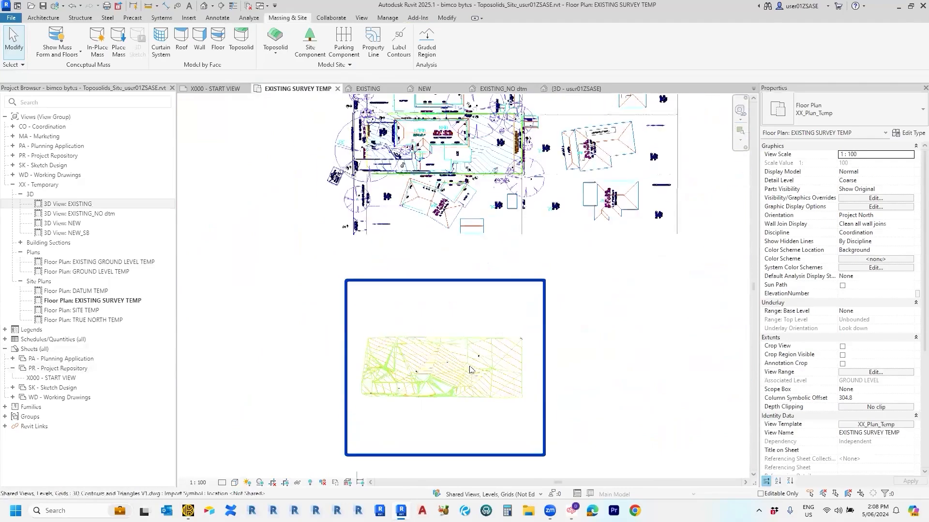
{"action": "left_click", "coordinate": [469, 370]}
{"action": "middle_click_drag", "start_coordinate": [597, 428], "coordinate": [543, 393]}
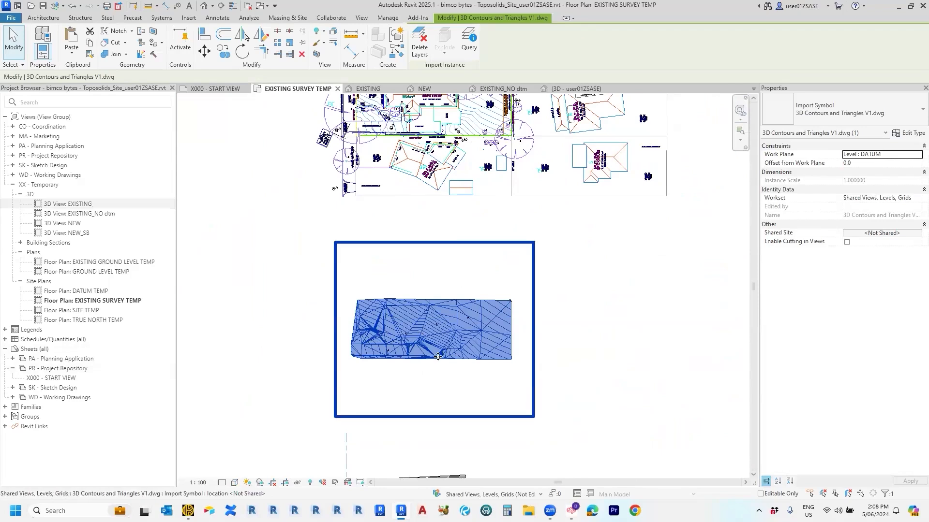
{"action": "scroll", "coordinate": [437, 357], "scroll_direction": "up", "scroll_amount": 3}
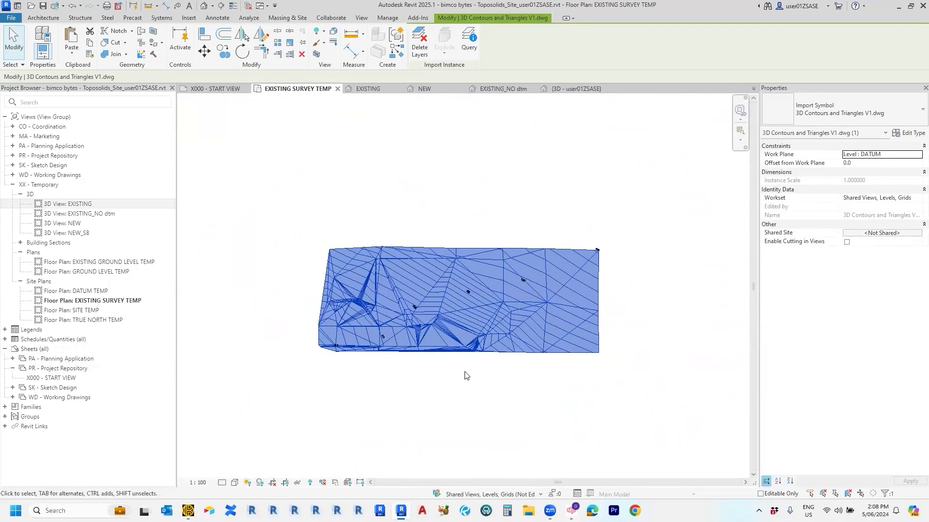
Step: Examine the imported 3D Contours and Triangles V1.dwg in the survey plan and its contours in the EXISTING 3D view
{"action": "scroll", "coordinate": [457, 382], "scroll_direction": "up", "scroll_amount": 2}
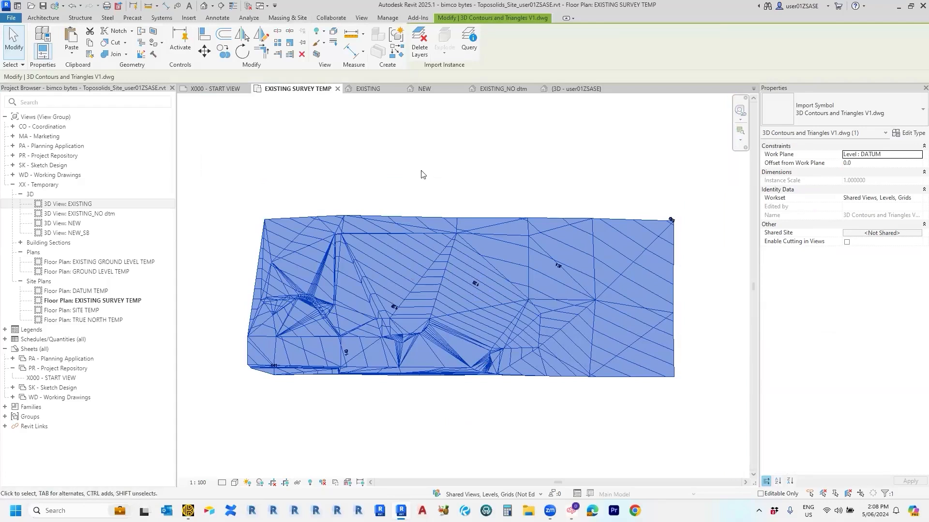
{"action": "scroll", "coordinate": [424, 180], "scroll_direction": "down", "scroll_amount": 1}
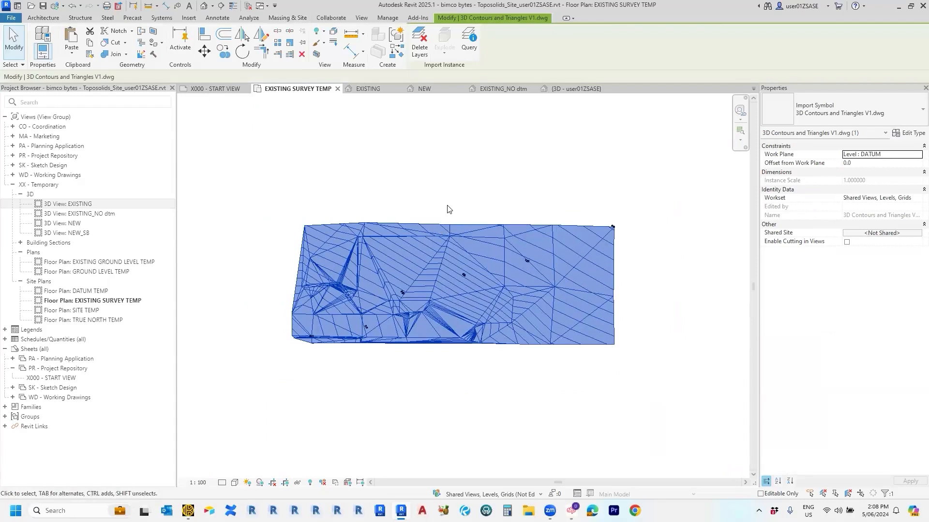
{"action": "left_click", "coordinate": [448, 209]}
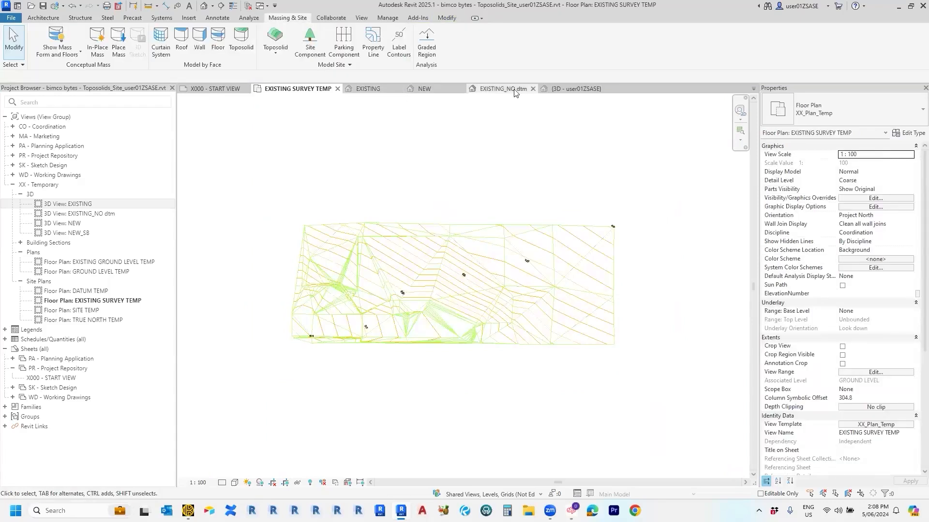
{"action": "left_click", "coordinate": [375, 90]}
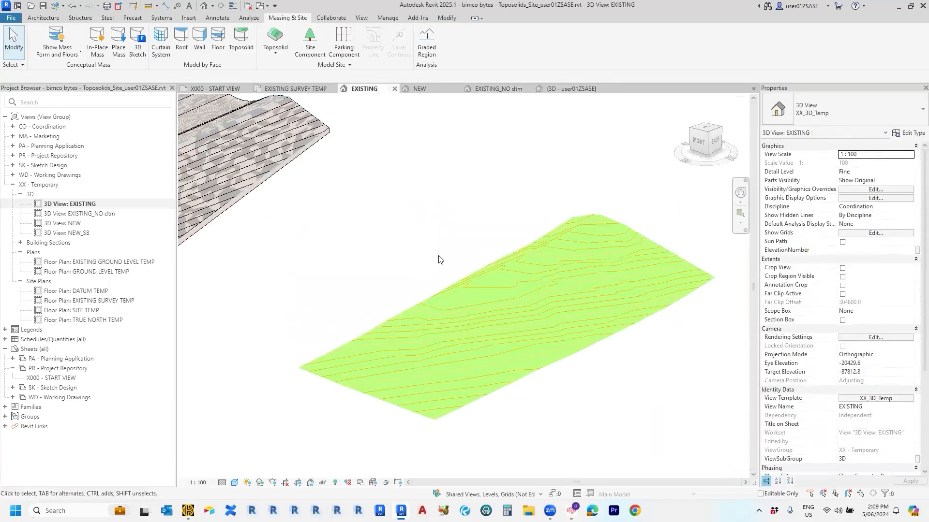
{"action": "scroll", "coordinate": [459, 328], "scroll_direction": "up", "scroll_amount": 4}
{"action": "middle_click_drag", "start_coordinate": [478, 302], "coordinate": [458, 301]}
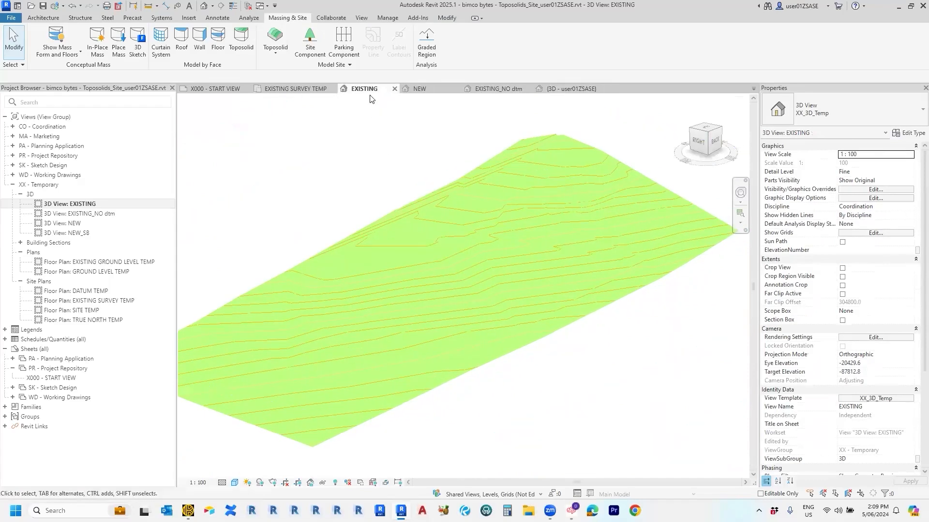
{"action": "scroll", "coordinate": [843, 349], "scroll_direction": "down", "scroll_amount": 3}
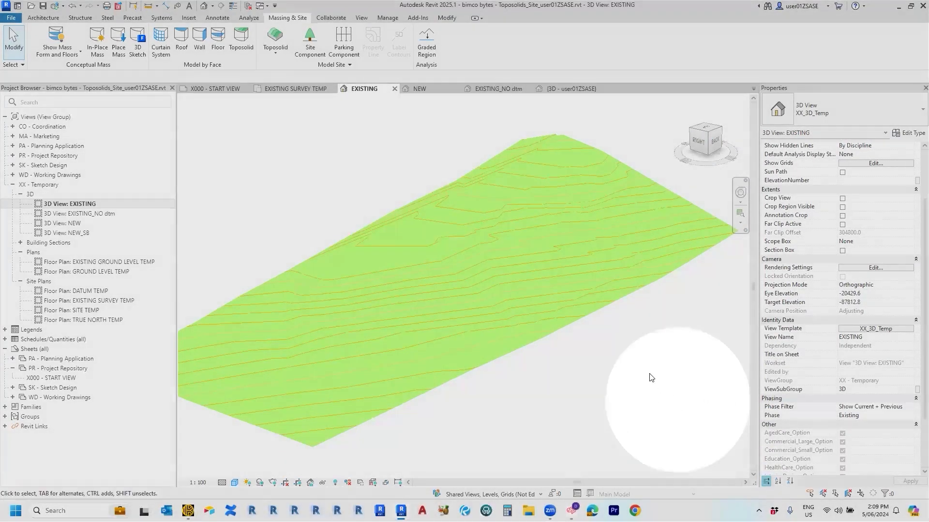
{"action": "scroll", "coordinate": [660, 377], "scroll_direction": "down", "scroll_amount": 1}
{"action": "middle_click_drag", "start_coordinate": [573, 377], "coordinate": [603, 390]}
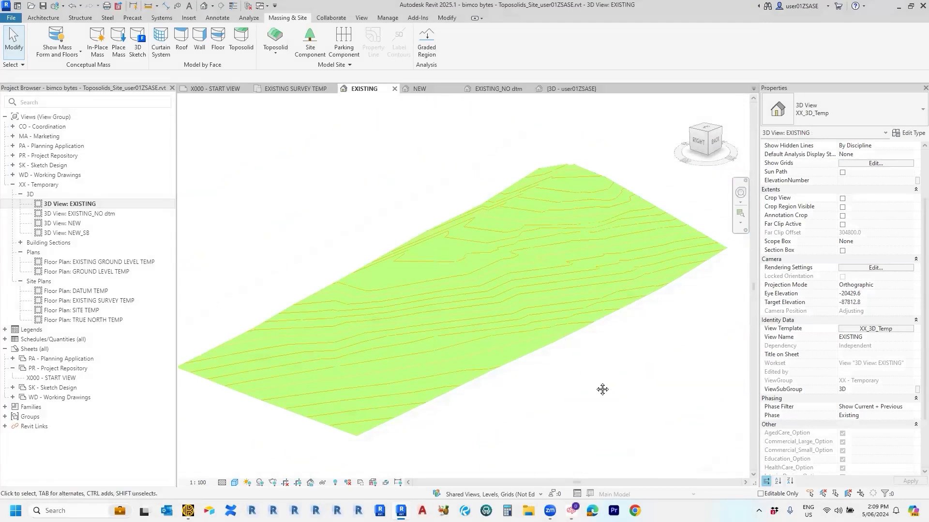
{"action": "left_click", "coordinate": [269, 57]}
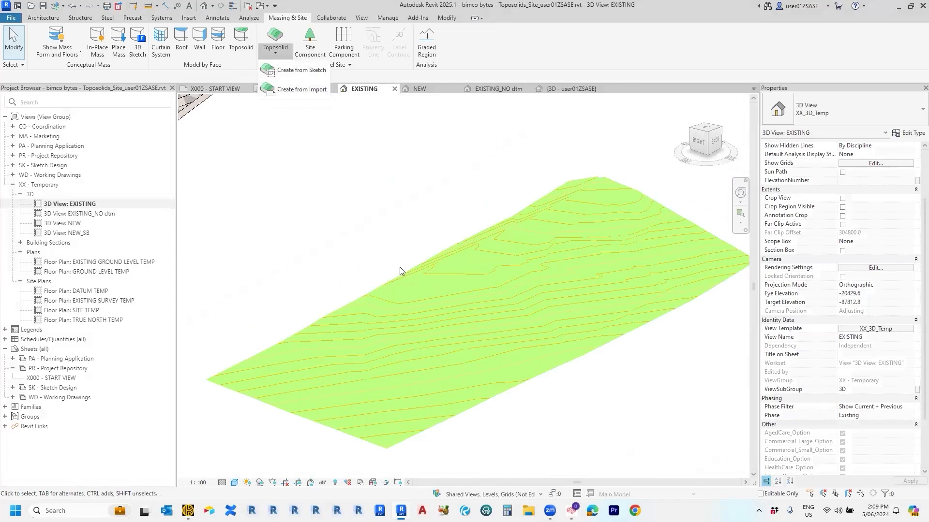
{"action": "left_click", "coordinate": [301, 90]}
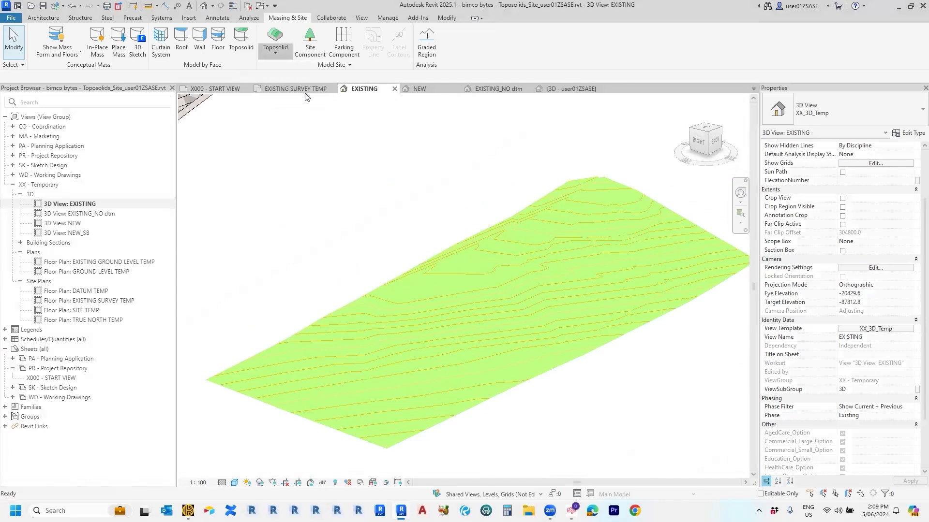
{"action": "key", "text": "Escape"}
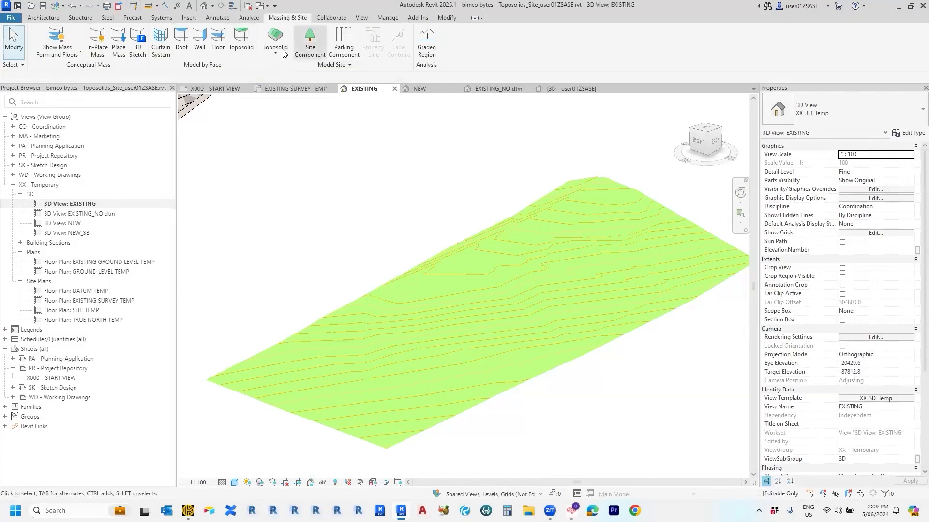
Step: Select the imported contours and triangles drawing in the EXISTING 3D view and examine its triangle edges and vertices up close
{"action": "left_click", "coordinate": [492, 296]}
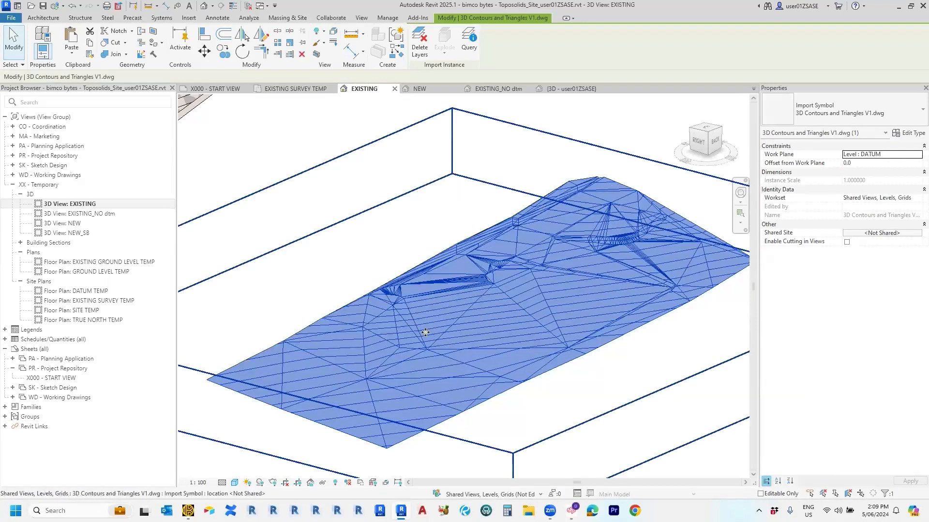
{"action": "scroll", "coordinate": [431, 341], "scroll_direction": "up", "scroll_amount": 1}
{"action": "scroll", "coordinate": [431, 342], "scroll_direction": "down", "scroll_amount": 2}
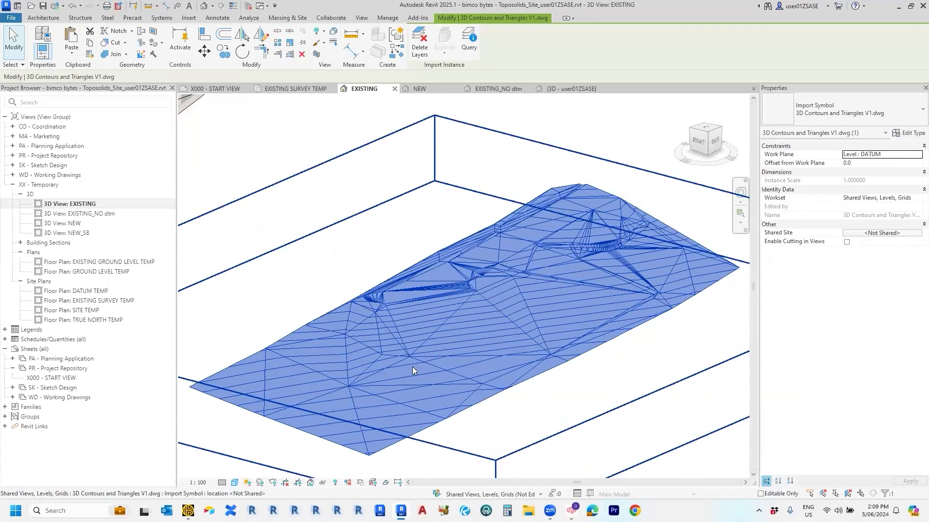
{"action": "scroll", "coordinate": [338, 392], "scroll_direction": "up", "scroll_amount": 2}
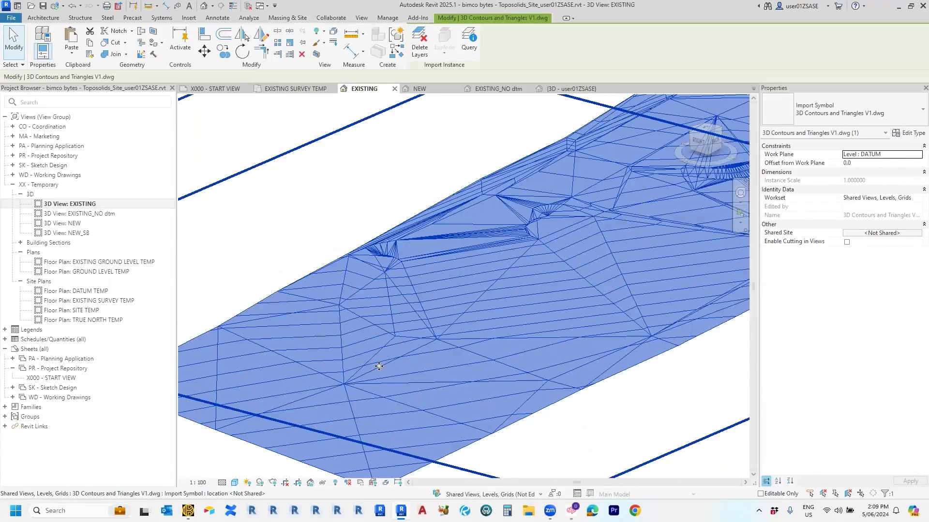
{"action": "scroll", "coordinate": [379, 366], "scroll_direction": "up", "scroll_amount": 2}
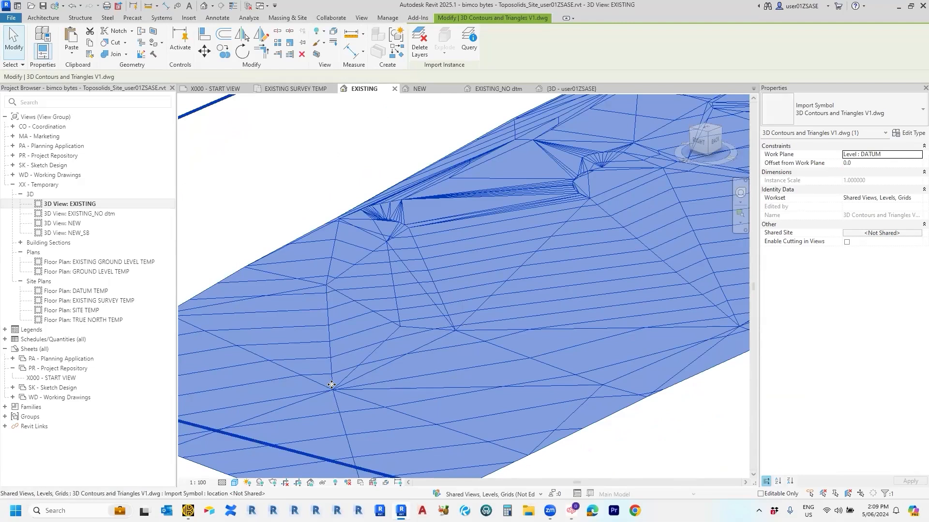
{"action": "key", "text": "Delete"}
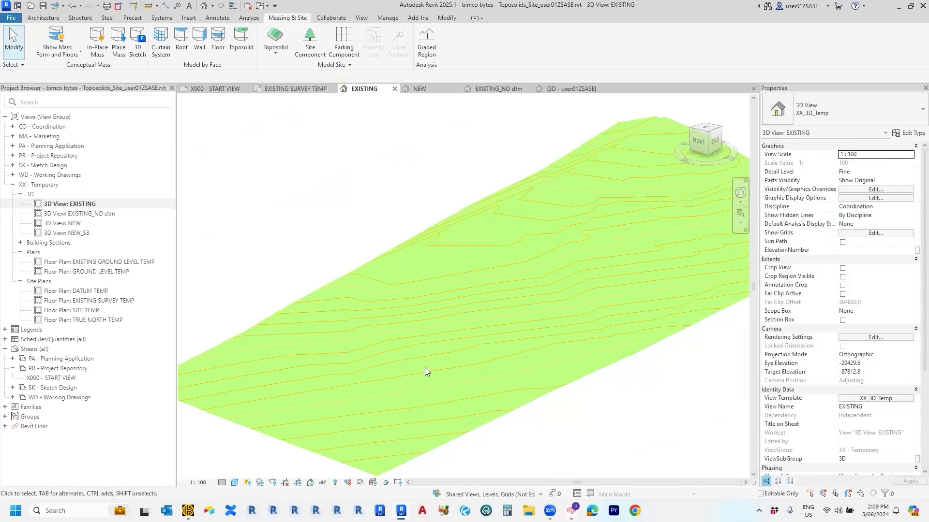
{"action": "scroll", "coordinate": [425, 368], "scroll_direction": "down", "scroll_amount": 1}
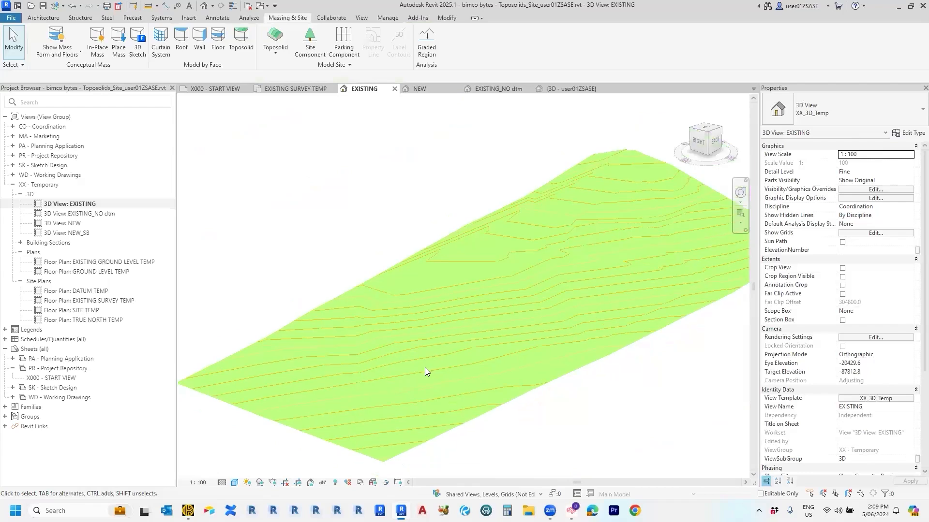
Step: Query one contour line and one triangle edge of the imported drawing to identify their layers
{"action": "left_click", "coordinate": [446, 365]}
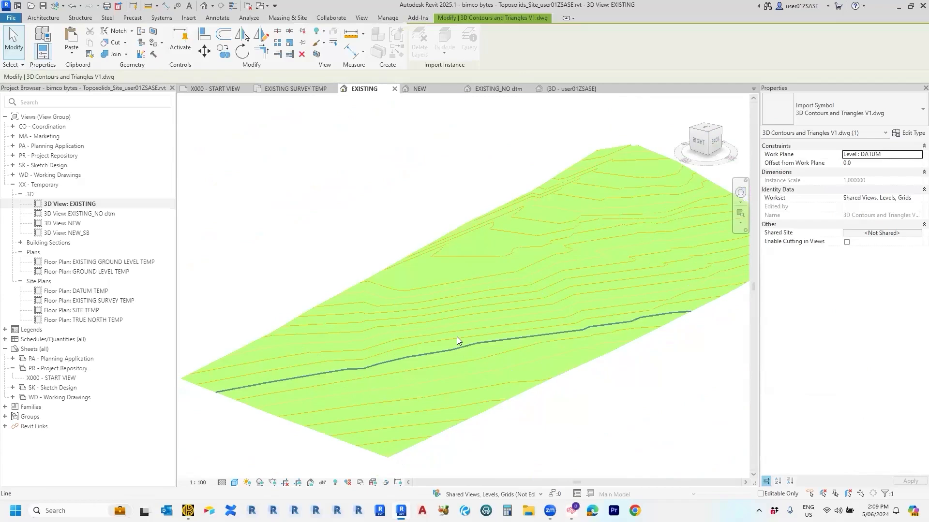
{"action": "left_click", "coordinate": [456, 340]}
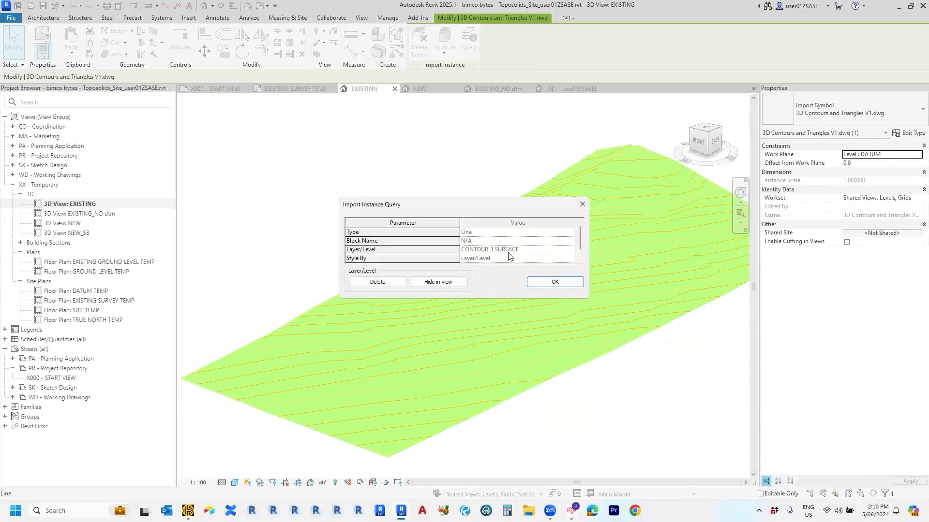
{"action": "left_click", "coordinate": [555, 282]}
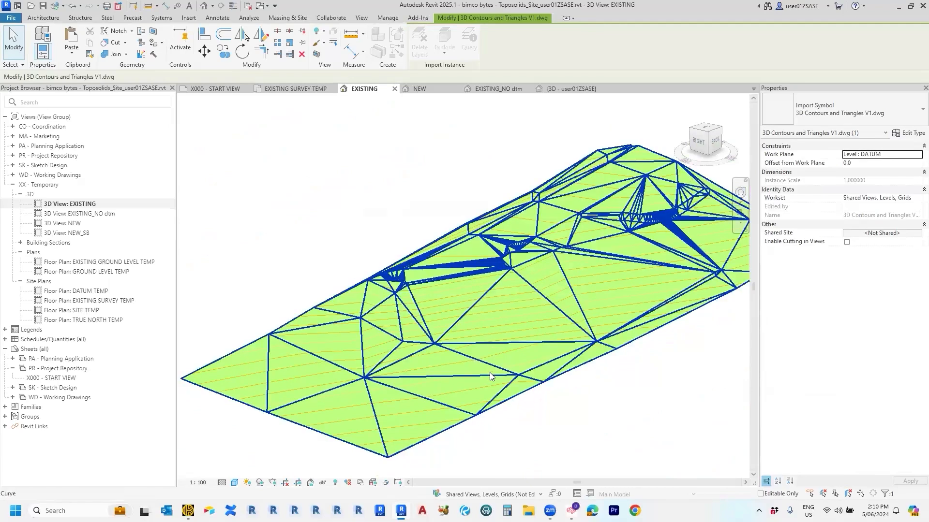
{"action": "left_click", "coordinate": [489, 374]}
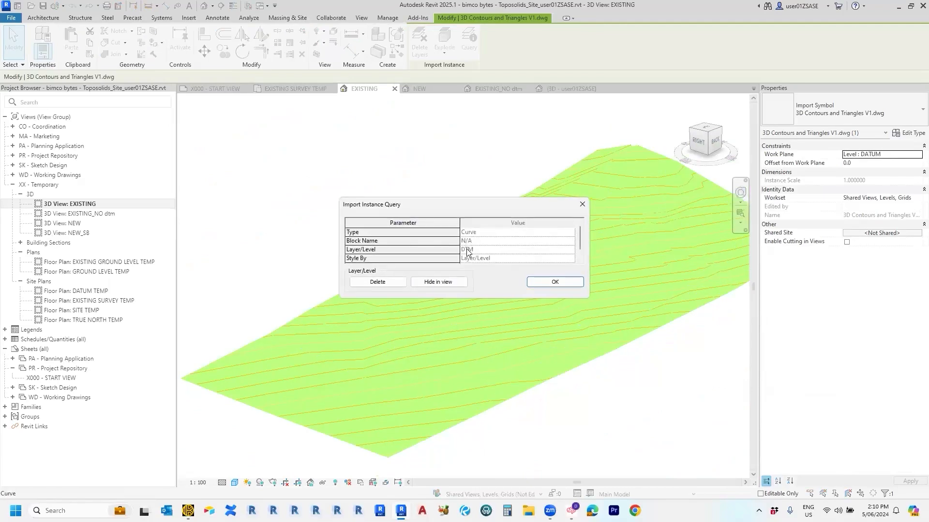
{"action": "left_click", "coordinate": [582, 205]}
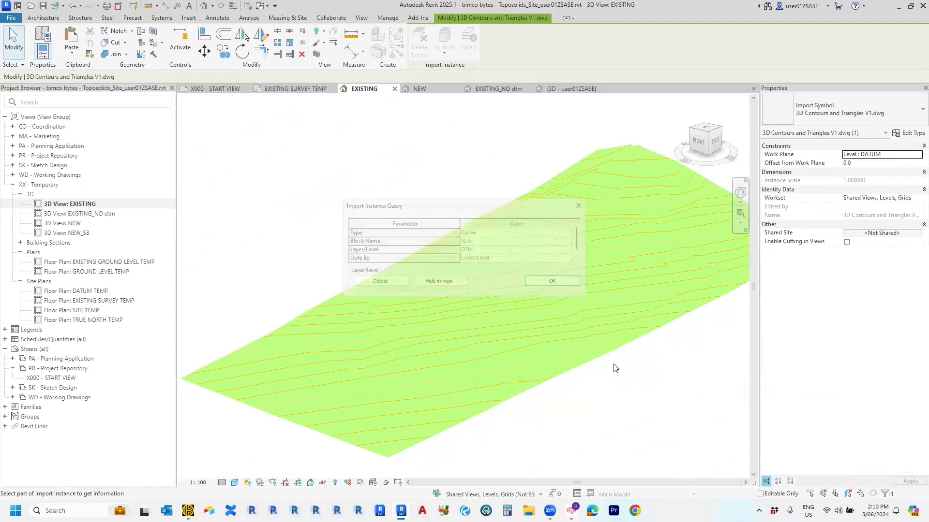
{"action": "key", "text": "Escape"}
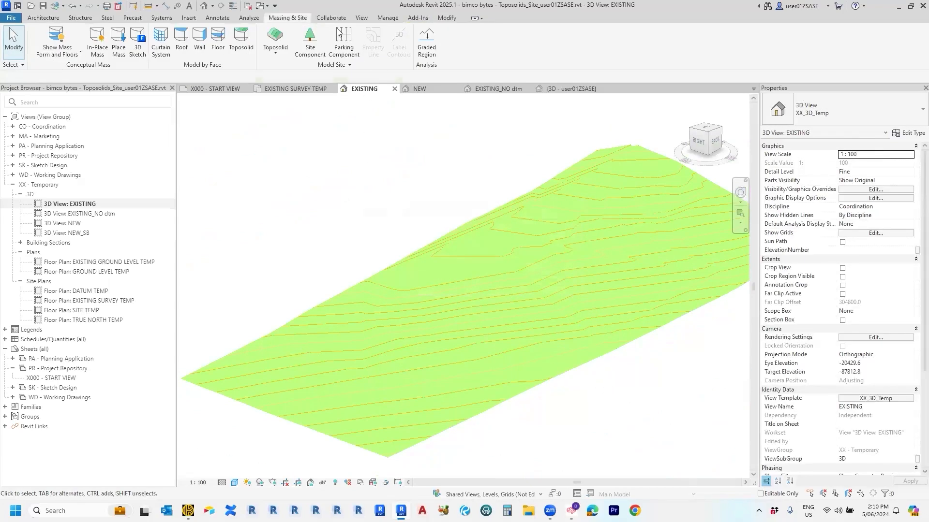
Step: Create a toposolid from the imported CAD drawing, taking points from the DTM layer only
{"action": "left_click", "coordinate": [280, 55]}
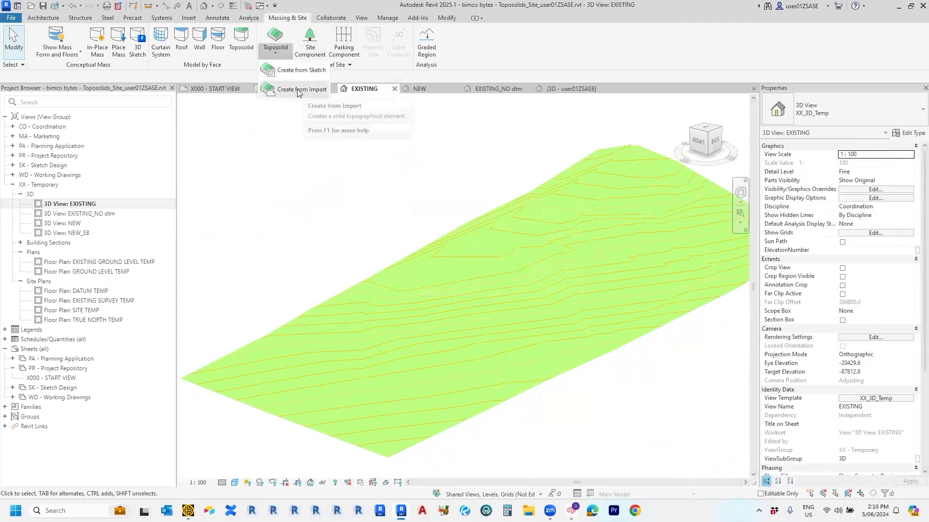
{"action": "left_click", "coordinate": [303, 91]}
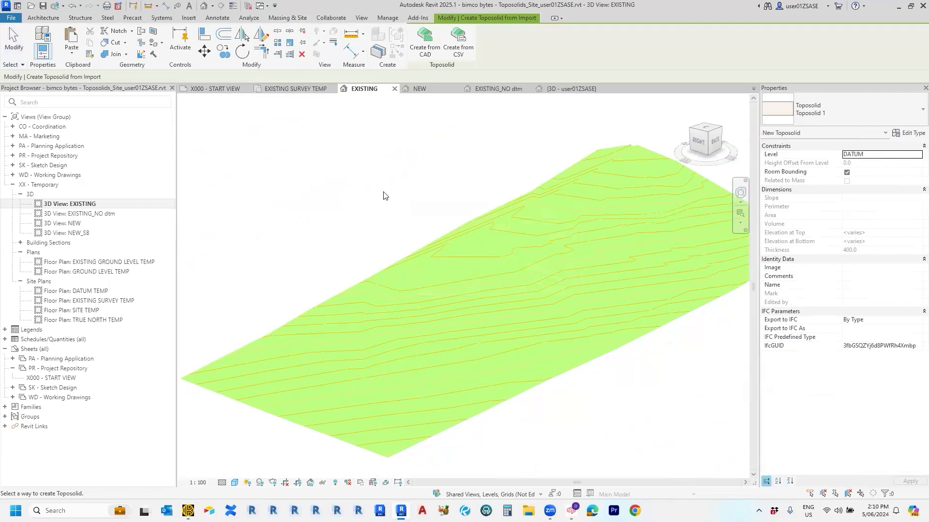
{"action": "left_click", "coordinate": [421, 51]}
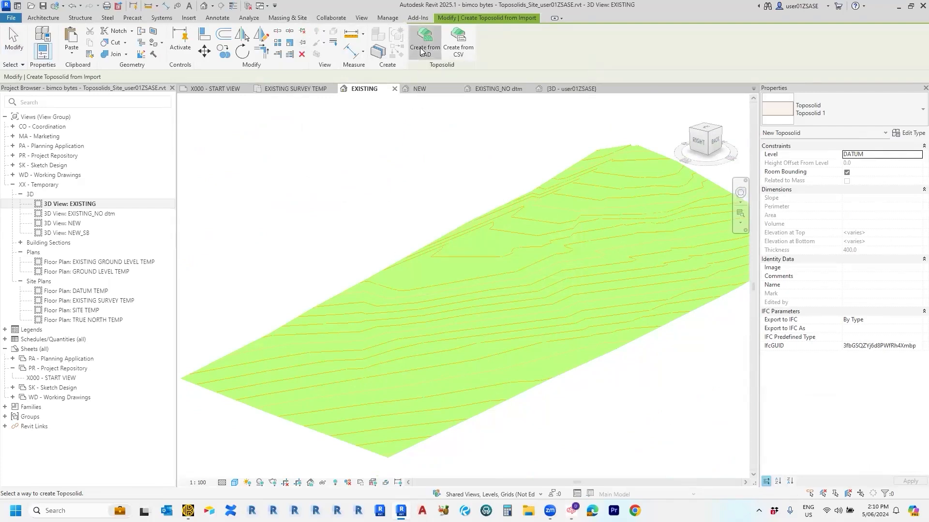
{"action": "left_click", "coordinate": [489, 326]}
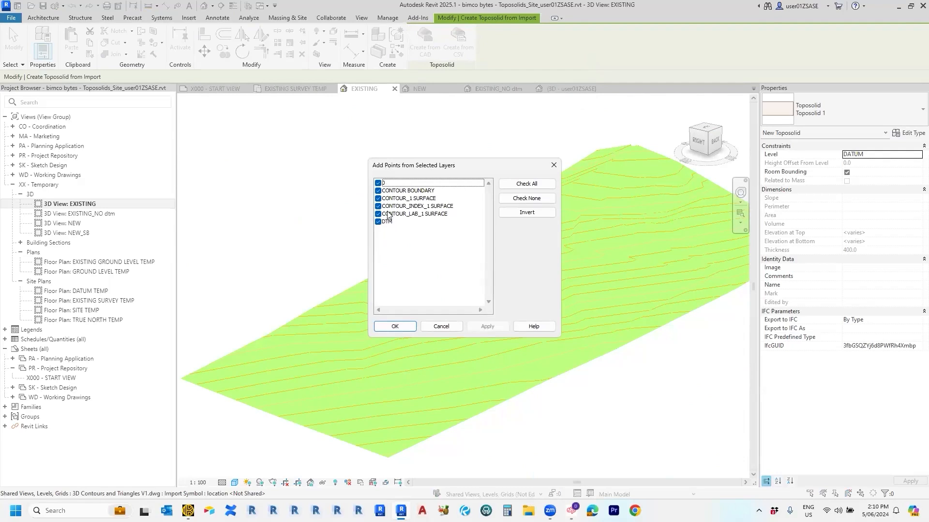
{"action": "left_click", "coordinate": [387, 214]}
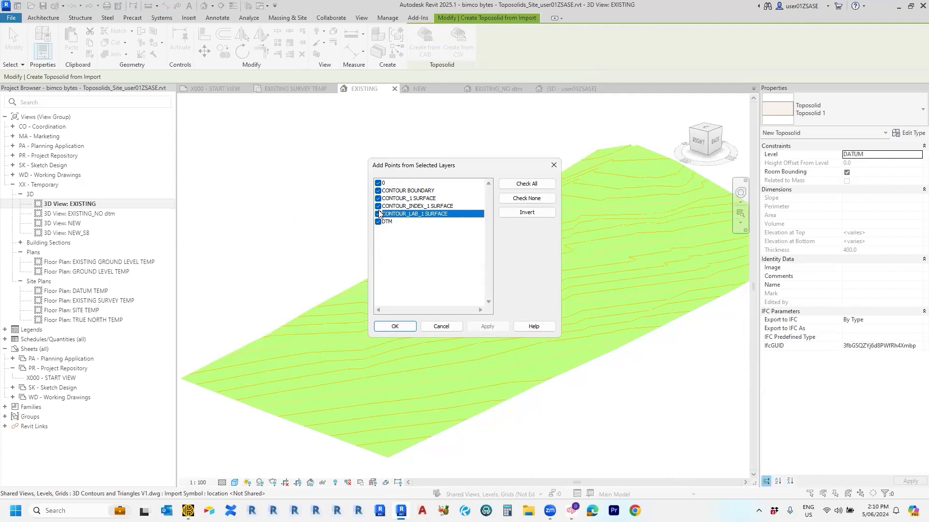
{"action": "left_click", "coordinate": [378, 183], "text": "shift"}
{"action": "left_click", "coordinate": [378, 190]}
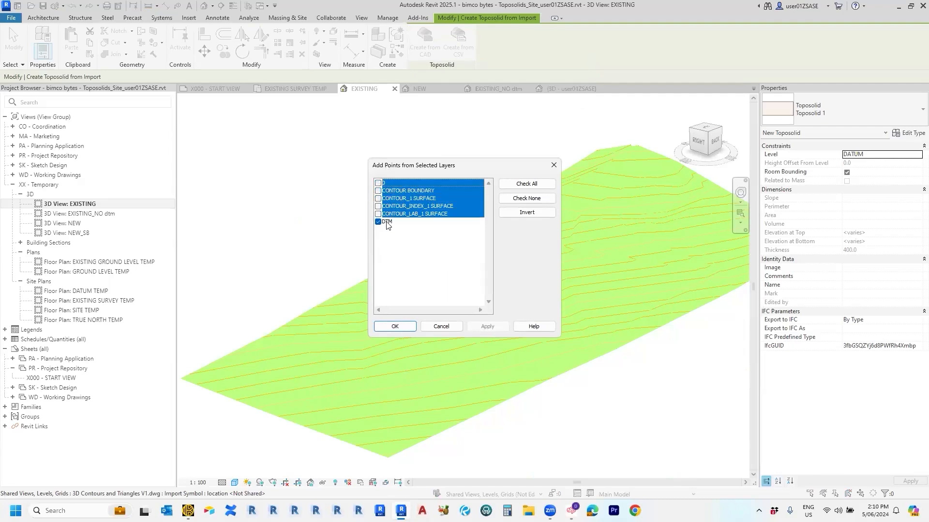
{"action": "left_click", "coordinate": [405, 222]}
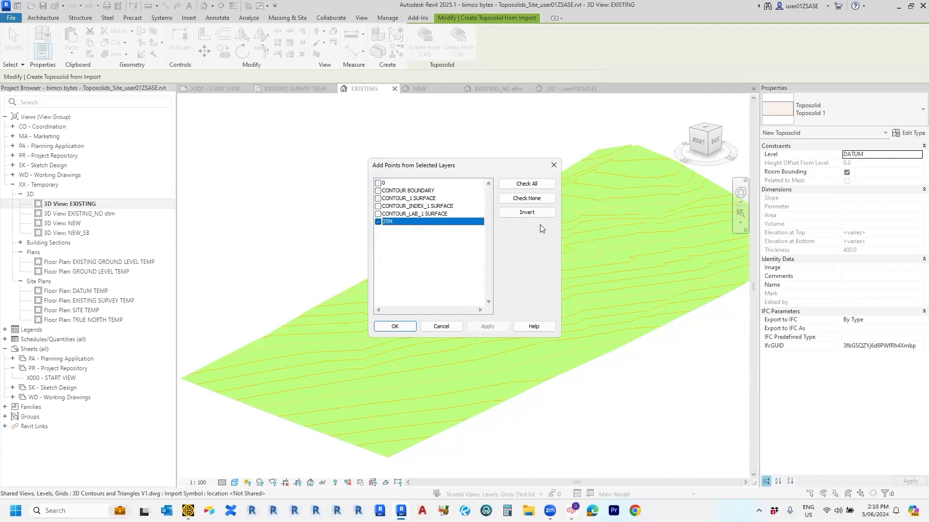
{"action": "left_click", "coordinate": [399, 331]}
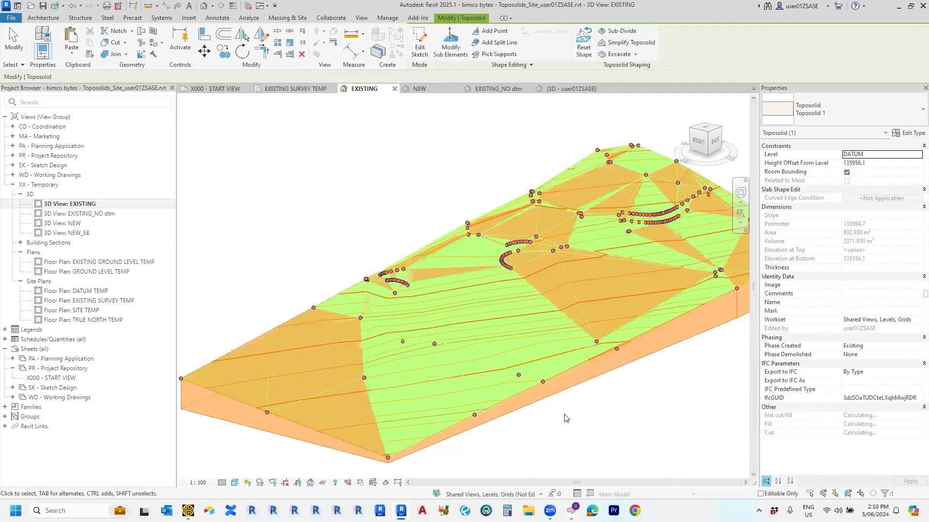
Step: Examine the new CAD-based toposolid and its overlap with the imported mesh in the EXISTING 3D view
{"action": "left_click", "coordinate": [560, 417]}
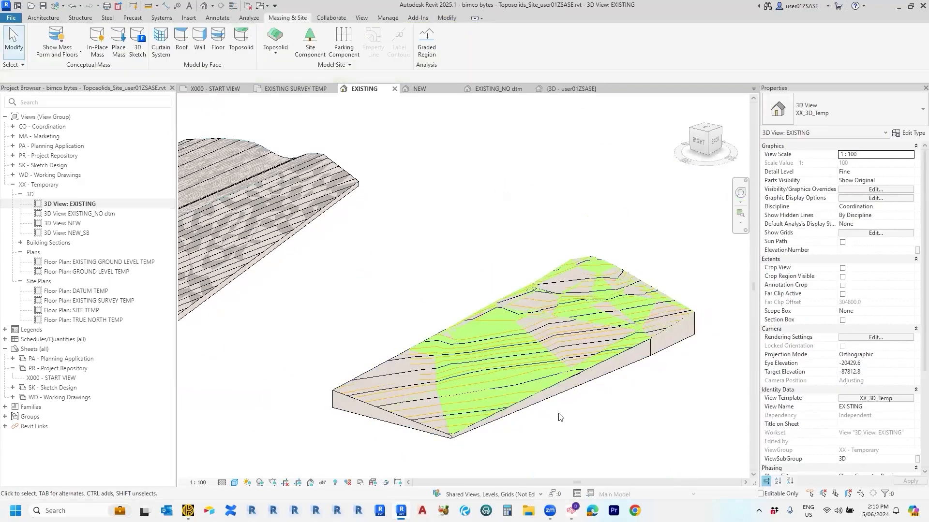
{"action": "middle_click_drag", "start_coordinate": [558, 413], "coordinate": [546, 415]}
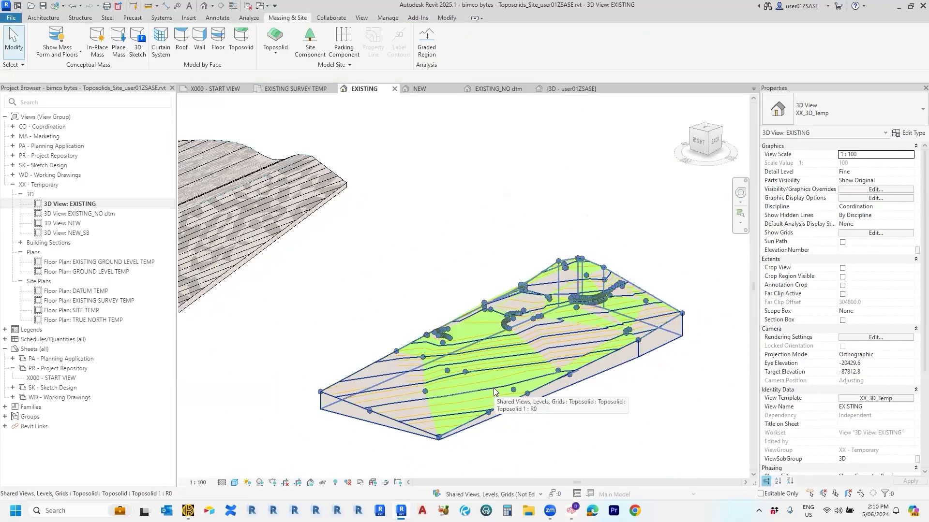
{"action": "scroll", "coordinate": [493, 388], "scroll_direction": "up", "scroll_amount": 2}
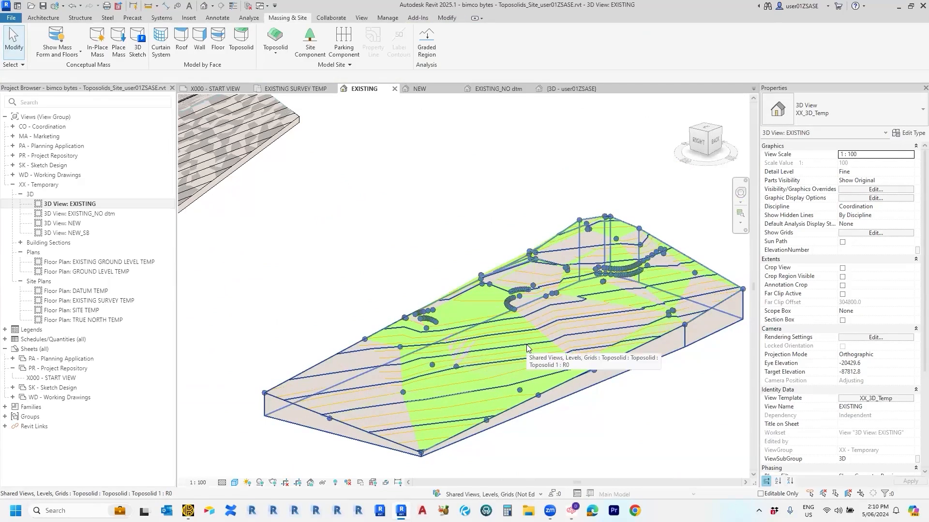
{"action": "key", "text": "Tab"}
{"action": "scroll", "coordinate": [609, 441], "scroll_direction": "down", "scroll_amount": 3}
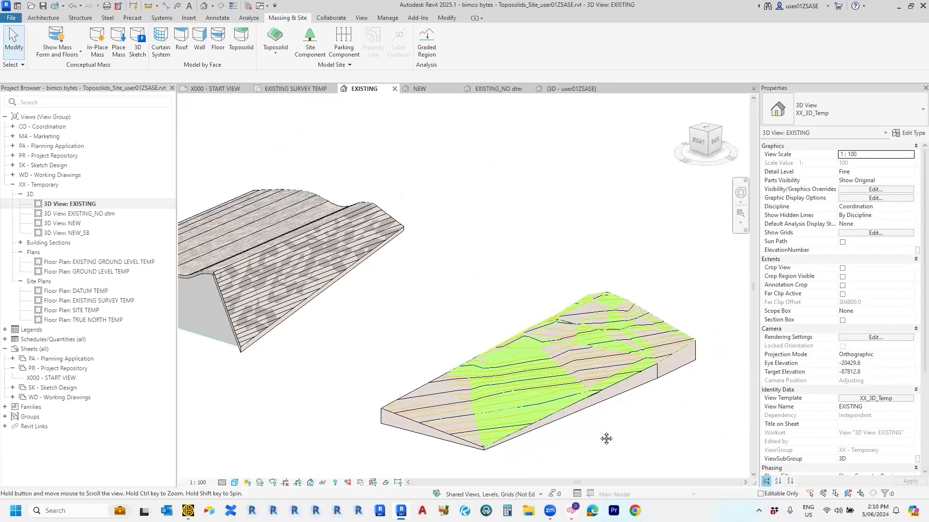
{"action": "middle_click_drag", "start_coordinate": [605, 437], "coordinate": [574, 416]}
Step: Hide the imported category for the 3D Contours and Triangles V1 drawing in the EXISTING 3D view
{"action": "key", "text": "v"}
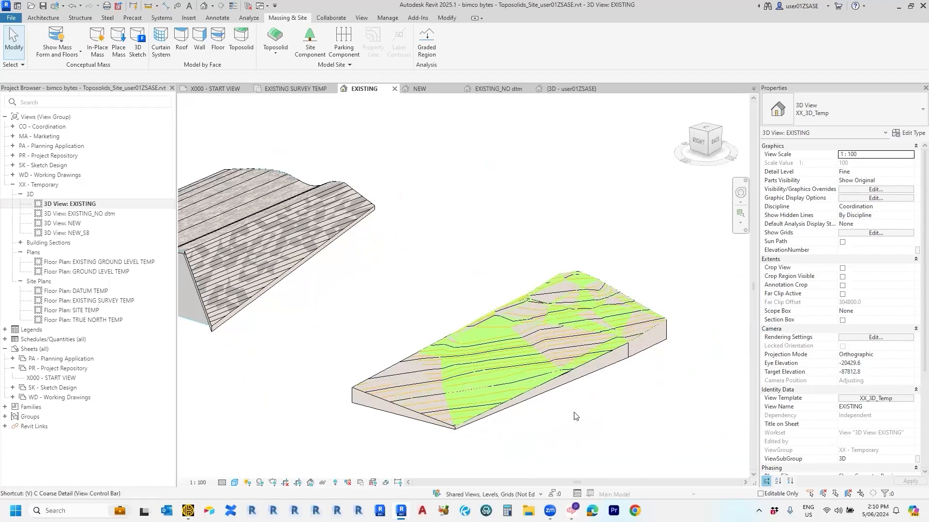
{"action": "key", "text": "v"}
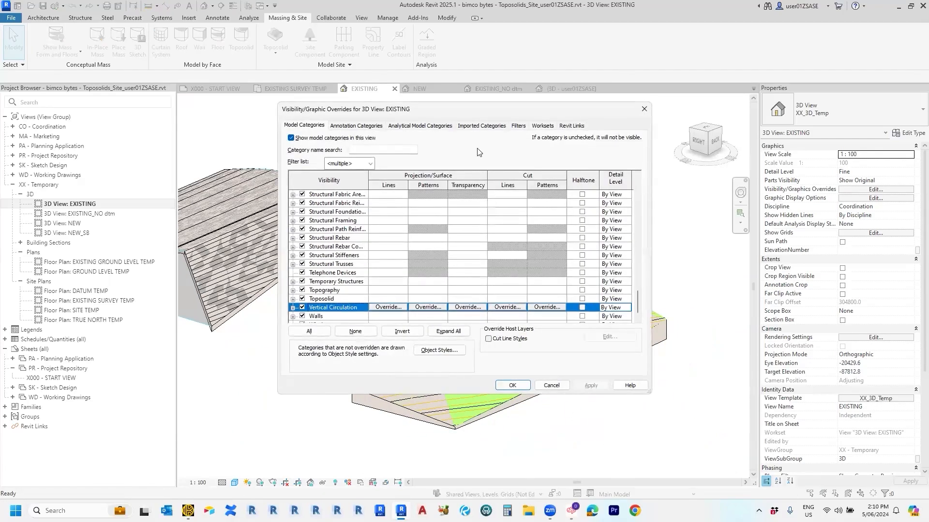
{"action": "left_click", "coordinate": [571, 125]}
{"action": "left_click", "coordinate": [311, 185]}
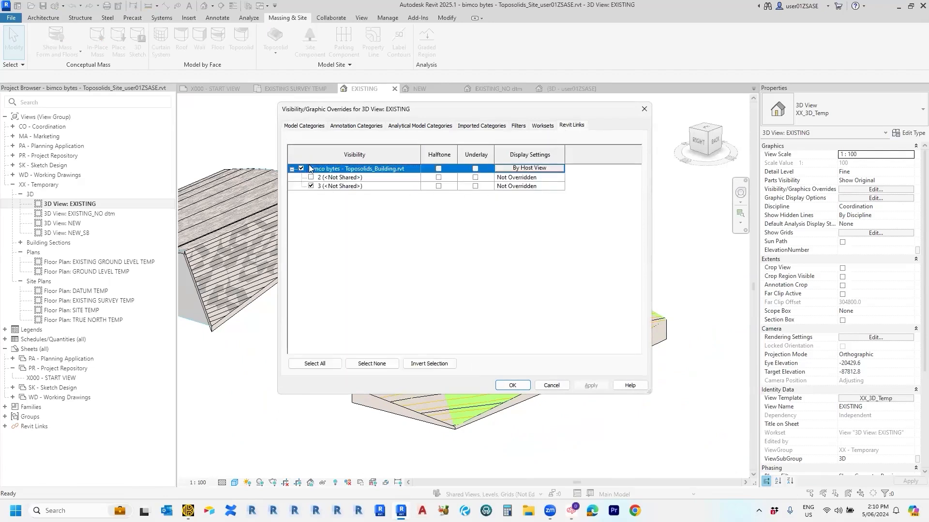
{"action": "left_click", "coordinate": [489, 126]}
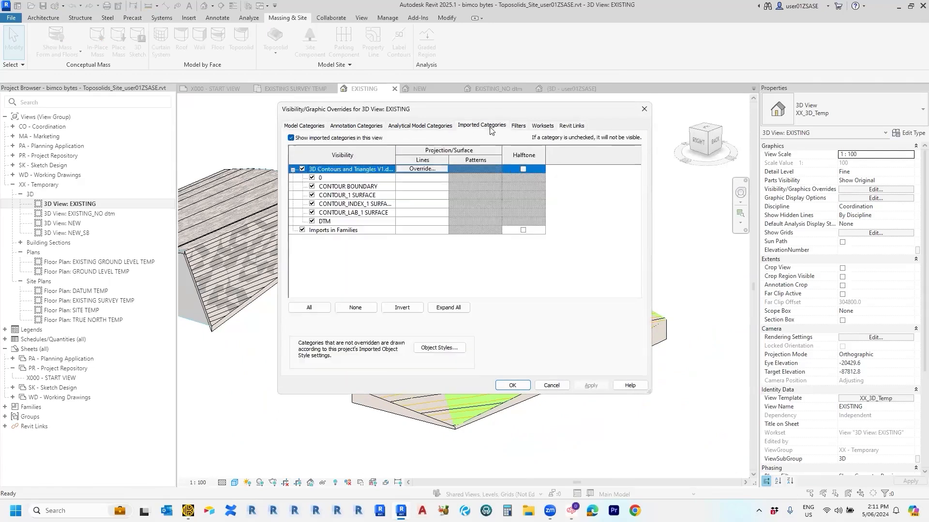
{"action": "left_click", "coordinate": [302, 169]}
{"action": "left_click", "coordinate": [590, 385]}
{"action": "key", "text": "Return"}
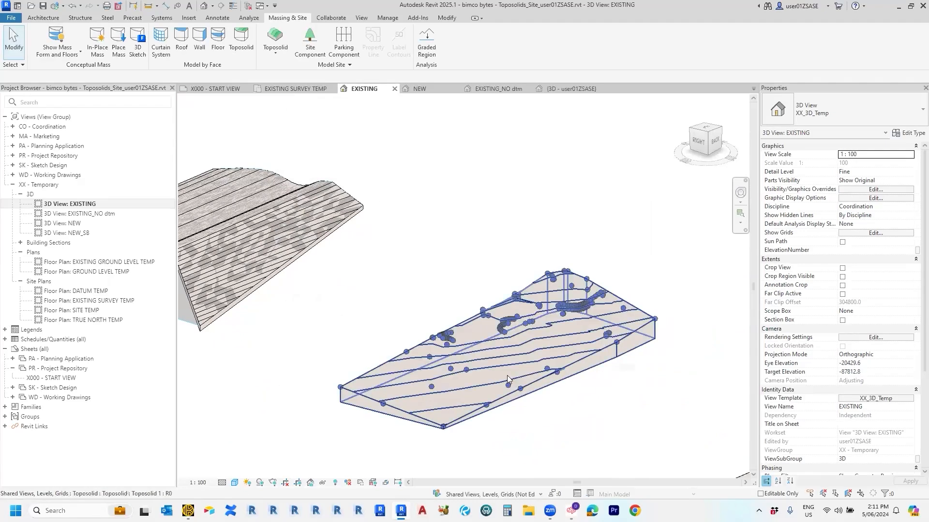
Step: Select the CAD-based toposolid in the EXISTING 3D view and examine its surface, points, phasing and cut/fill properties
{"action": "mouse_move", "coordinate": [519, 396]}
{"action": "middle_mouse_down"}
{"action": "mouse_move", "coordinate": [558, 412]}
{"action": "mouse_move", "coordinate": [489, 408]}
{"action": "mouse_move", "coordinate": [347, 354]}
{"action": "mouse_move", "coordinate": [377, 380]}
{"action": "mouse_move", "coordinate": [398, 381]}
{"action": "middle_mouse_up"}
{"action": "left_click", "coordinate": [491, 382]}
{"action": "left_click", "coordinate": [324, 361]}
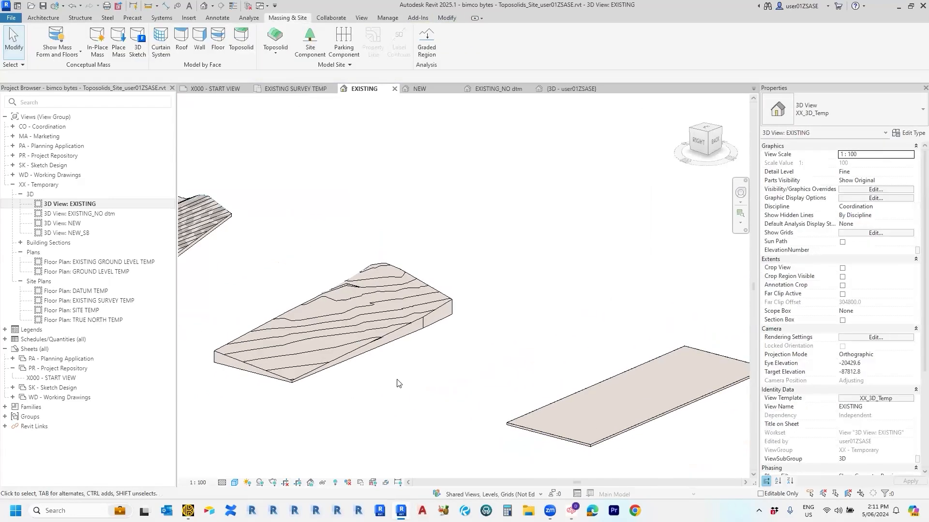
{"action": "scroll", "coordinate": [398, 381], "scroll_direction": "up", "scroll_amount": 1}
{"action": "left_click", "coordinate": [331, 347]}
{"action": "middle_click_drag", "start_coordinate": [338, 366], "coordinate": [475, 386]}
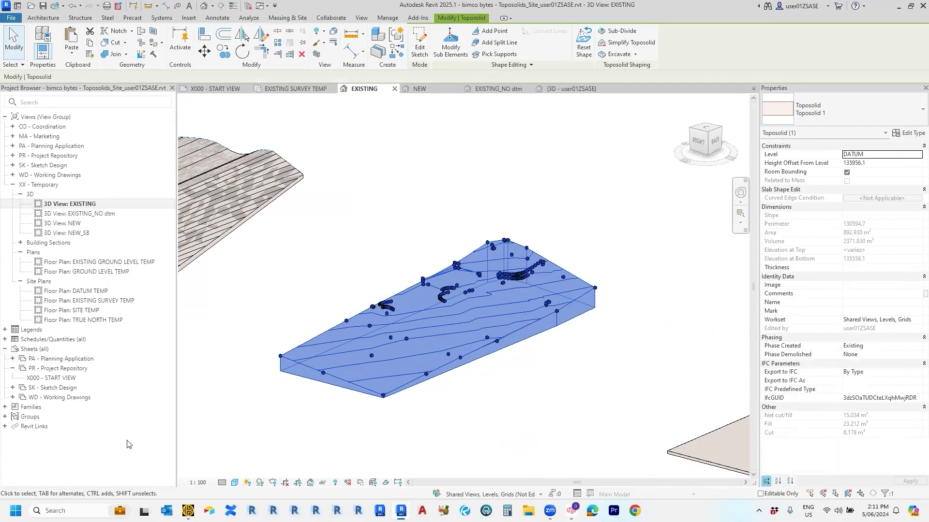
{"action": "left_click", "coordinate": [462, 438]}
{"action": "middle_click_drag", "start_coordinate": [462, 441], "coordinate": [522, 443]}
{"action": "scroll", "coordinate": [353, 399], "scroll_direction": "up", "scroll_amount": 2}
{"action": "scroll", "coordinate": [352, 398], "scroll_direction": "down", "scroll_amount": 2}
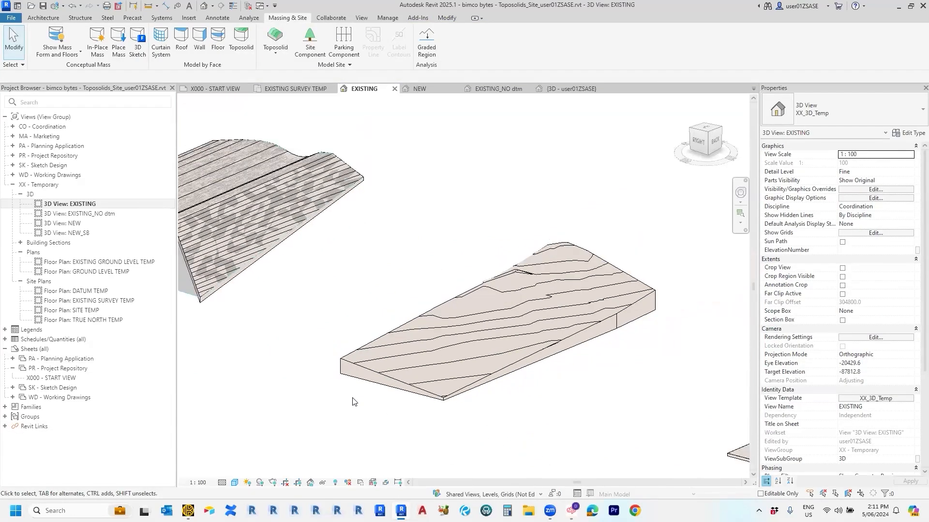
{"action": "left_click", "coordinate": [376, 358]}
{"action": "key", "text": "Escape"}
{"action": "scroll", "coordinate": [373, 395], "scroll_direction": "up", "scroll_amount": 1}
{"action": "middle_click_drag", "start_coordinate": [372, 392], "coordinate": [370, 414]}
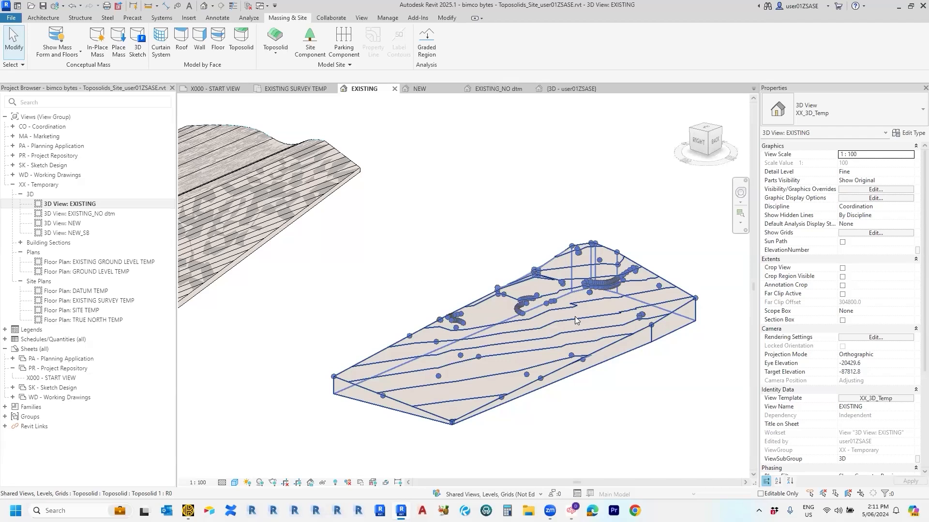
{"action": "middle_click_drag", "start_coordinate": [580, 435], "coordinate": [526, 415], "text": "shift"}
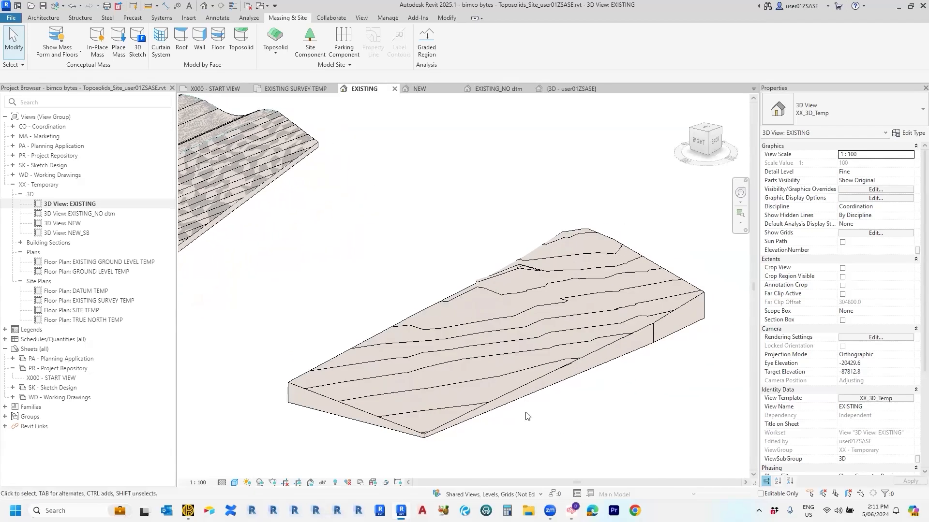
{"action": "left_click", "coordinate": [521, 398]}
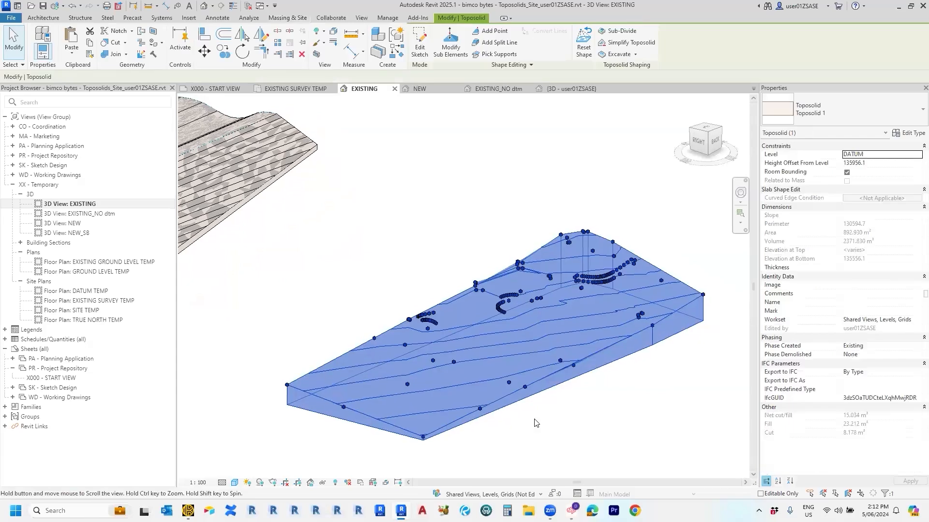
{"action": "middle_click_drag", "start_coordinate": [540, 425], "coordinate": [528, 422]}
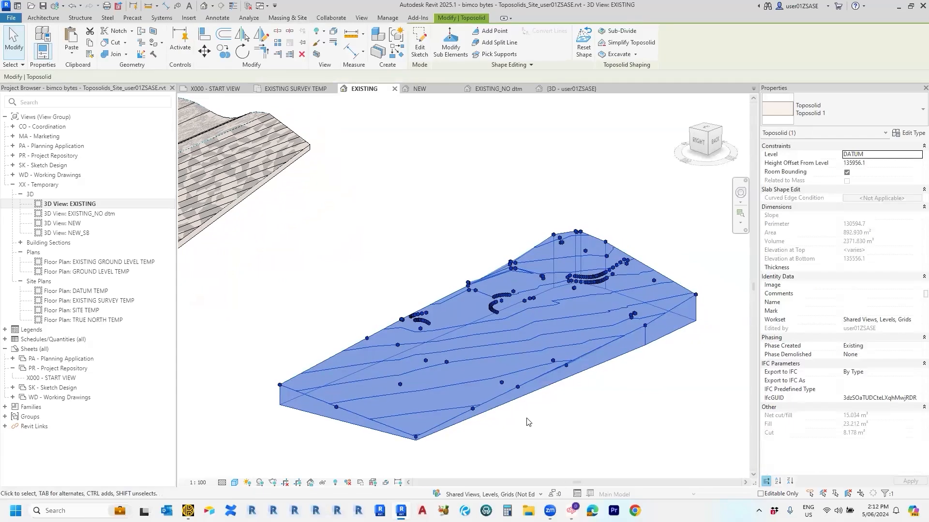
{"action": "scroll", "coordinate": [527, 422], "scroll_direction": "up", "scroll_amount": 1}
{"action": "scroll", "coordinate": [527, 422], "scroll_direction": "down", "scroll_amount": 2}
{"action": "left_click", "coordinate": [527, 421]}
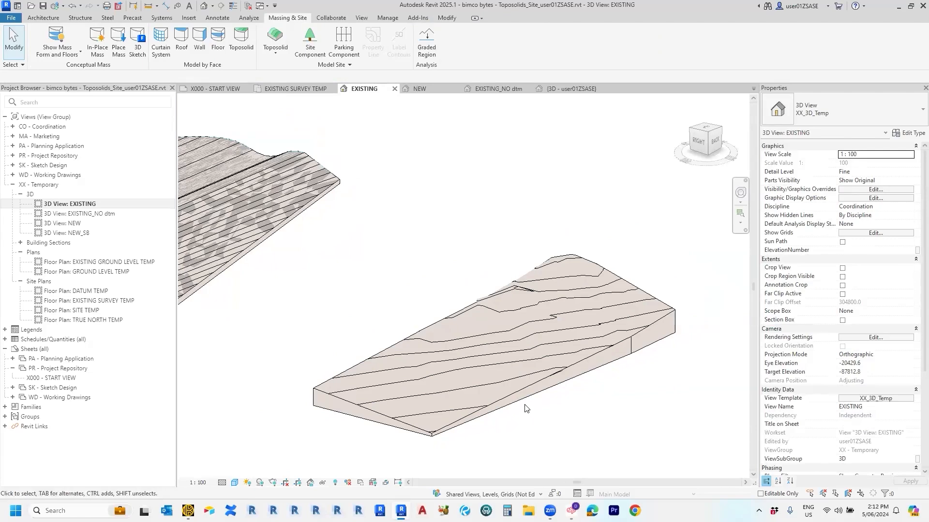
{"action": "left_click", "coordinate": [524, 403]}
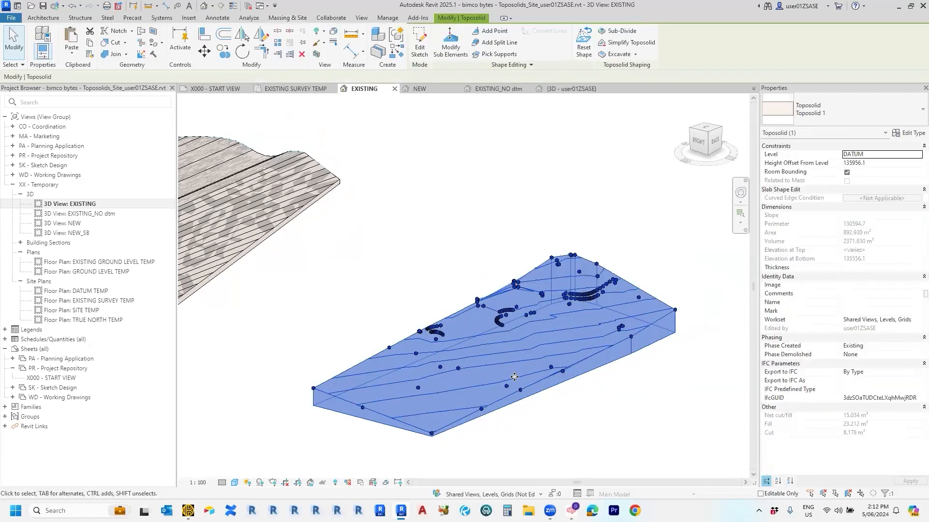
{"action": "left_click", "coordinate": [531, 419]}
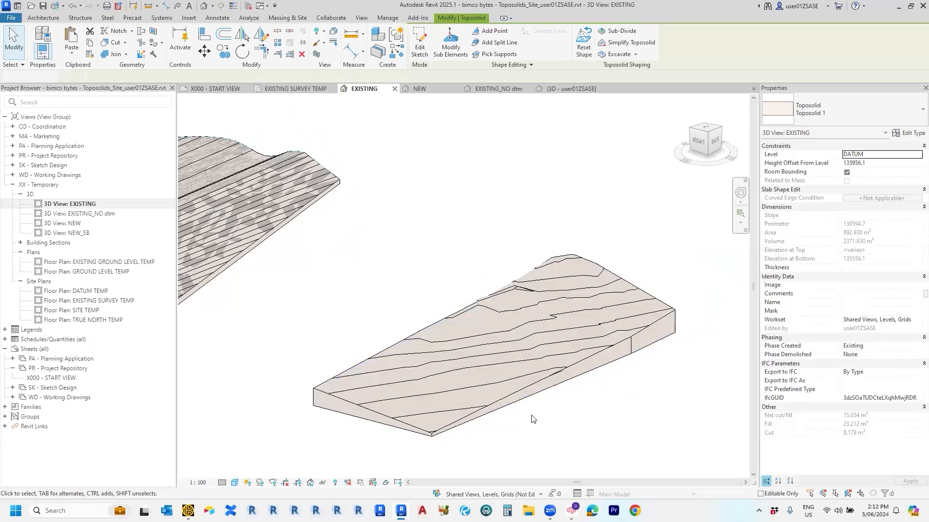
Step: Select the existing toposolid that lies beneath the graded building site and examine its created and demolished phases
{"action": "middle_click_drag", "start_coordinate": [531, 429], "coordinate": [678, 190]}
{"action": "scroll", "coordinate": [578, 285], "scroll_direction": "down", "scroll_amount": 4}
{"action": "middle_click_drag", "start_coordinate": [426, 388], "coordinate": [558, 386]}
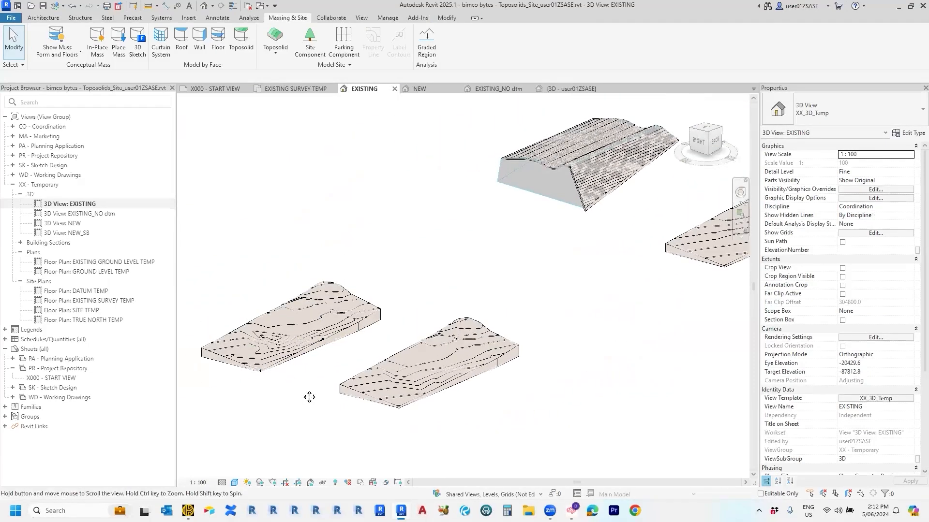
{"action": "left_click", "coordinate": [284, 368]}
{"action": "scroll", "coordinate": [280, 384], "scroll_direction": "up", "scroll_amount": 3}
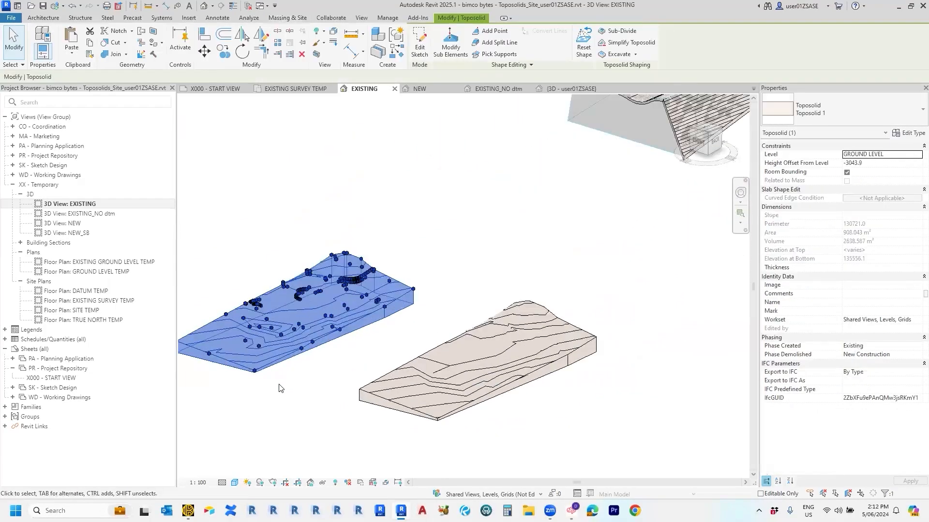
{"action": "middle_click_drag", "start_coordinate": [275, 388], "coordinate": [292, 412]}
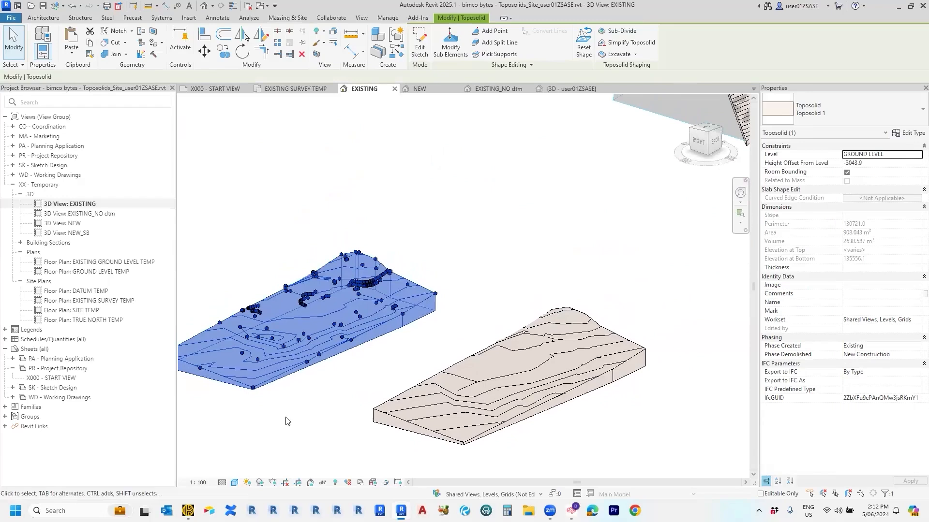
{"action": "left_click", "coordinate": [284, 419]}
Step: Compare the graded toposolid TOPO1 in the NEW 3D view with its existing counterpart and examine its cut, fill and excavation volumes
{"action": "left_click", "coordinate": [429, 91]}
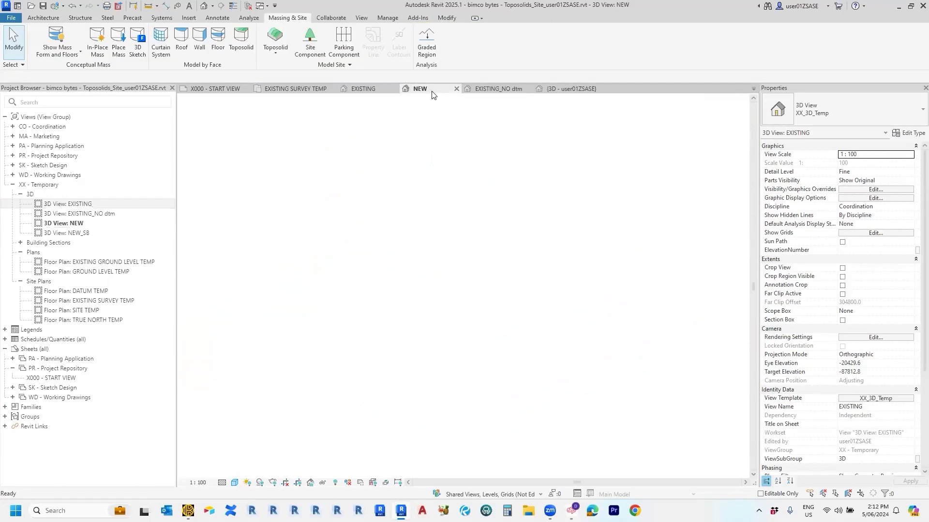
{"action": "scroll", "coordinate": [380, 252], "scroll_direction": "up", "scroll_amount": 5}
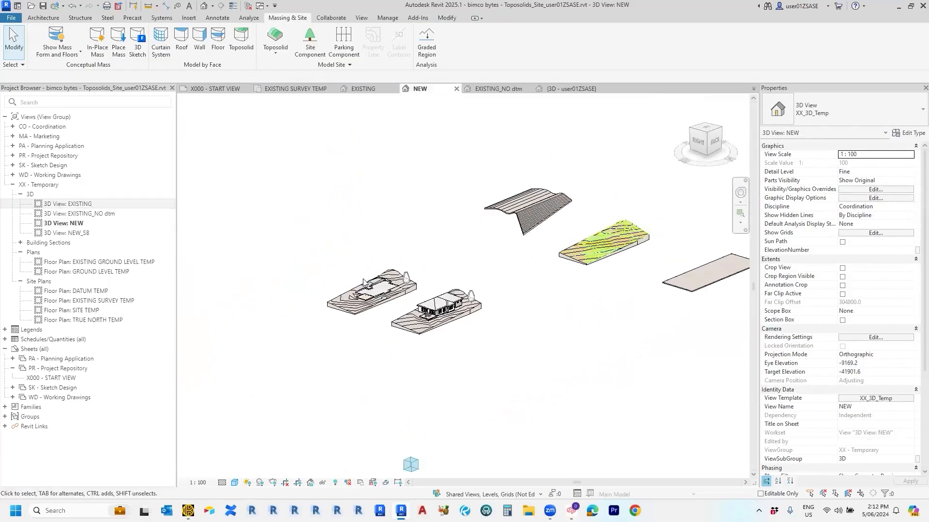
{"action": "scroll", "coordinate": [357, 300], "scroll_direction": "up", "scroll_amount": 4}
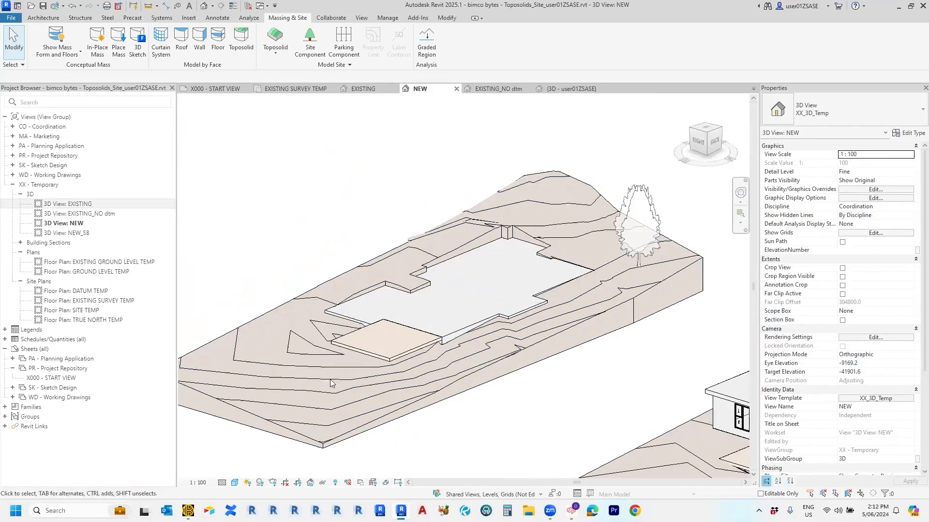
{"action": "left_click", "coordinate": [399, 408]}
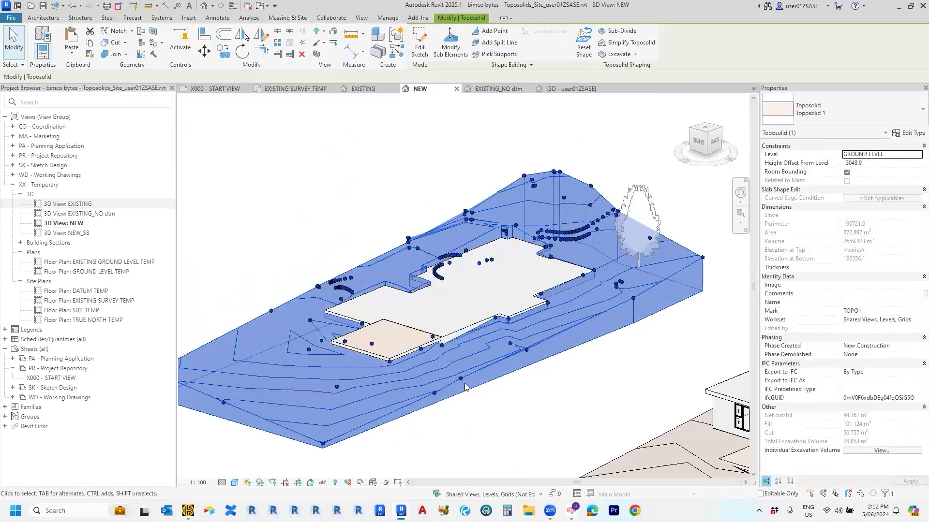
{"action": "left_click", "coordinate": [364, 89]}
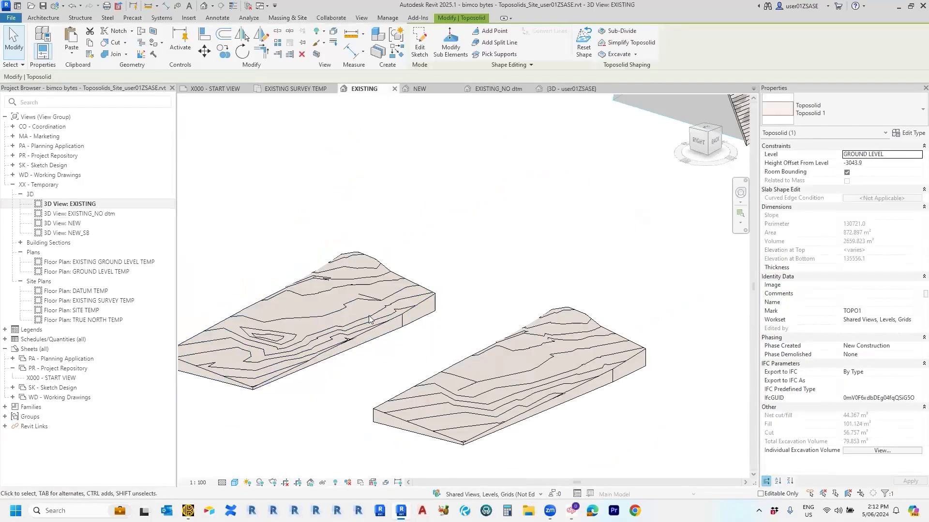
{"action": "left_click", "coordinate": [429, 90]}
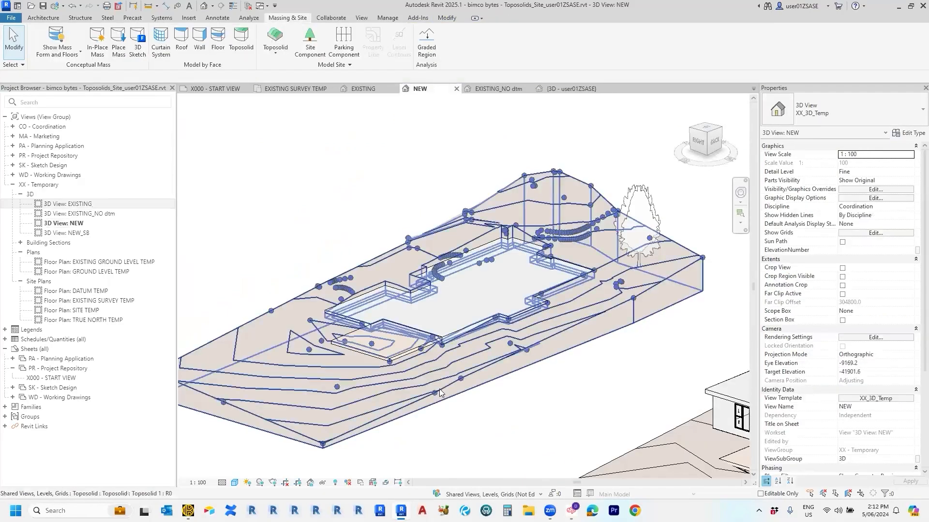
{"action": "left_click", "coordinate": [439, 392]}
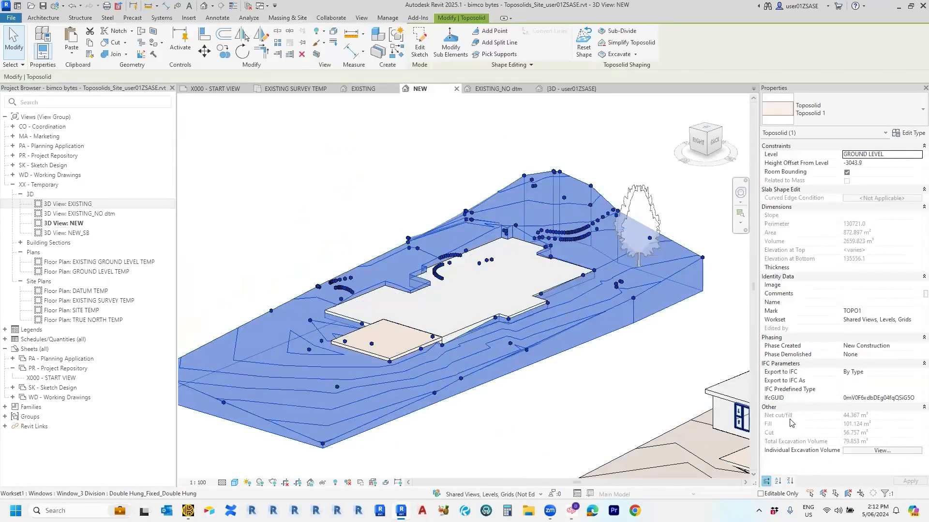
{"action": "key", "text": "ctrl"}
{"action": "key", "text": "ctrl"}
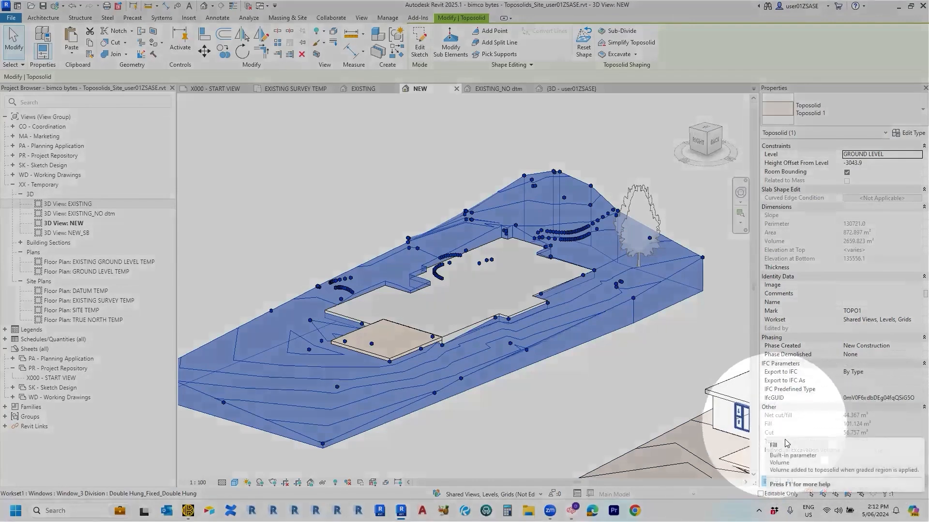
Step: Set the Phase Demolished of the CAD-based toposolid to New Construction in the EXISTING 3D view
{"action": "left_click", "coordinate": [640, 399]}
{"action": "scroll", "coordinate": [615, 406], "scroll_direction": "down", "scroll_amount": 4}
{"action": "left_click", "coordinate": [583, 370]}
{"action": "left_click", "coordinate": [685, 254]}
{"action": "scroll", "coordinate": [681, 254], "scroll_direction": "down", "scroll_amount": 1}
{"action": "middle_click_drag", "start_coordinate": [629, 261], "coordinate": [302, 366]}
{"action": "middle_click_drag", "start_coordinate": [689, 336], "coordinate": [555, 406]}
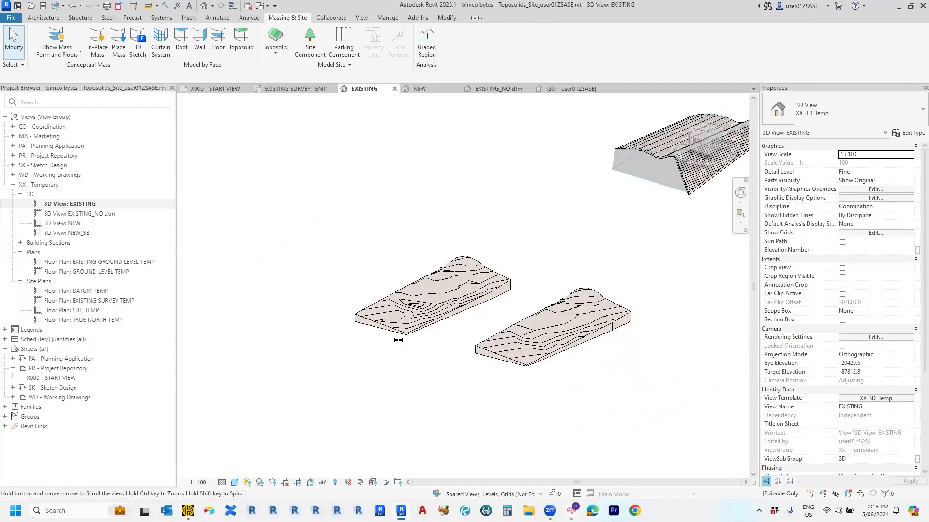
{"action": "middle_click_drag", "start_coordinate": [400, 338], "coordinate": [172, 446]}
{"action": "left_click", "coordinate": [575, 324]}
{"action": "middle_click_drag", "start_coordinate": [583, 390], "coordinate": [619, 375]}
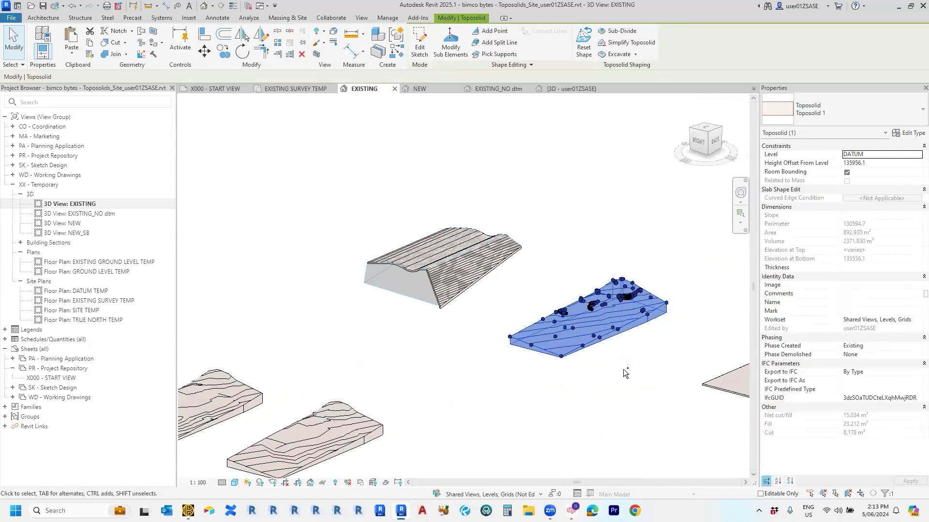
{"action": "left_click", "coordinate": [862, 354]}
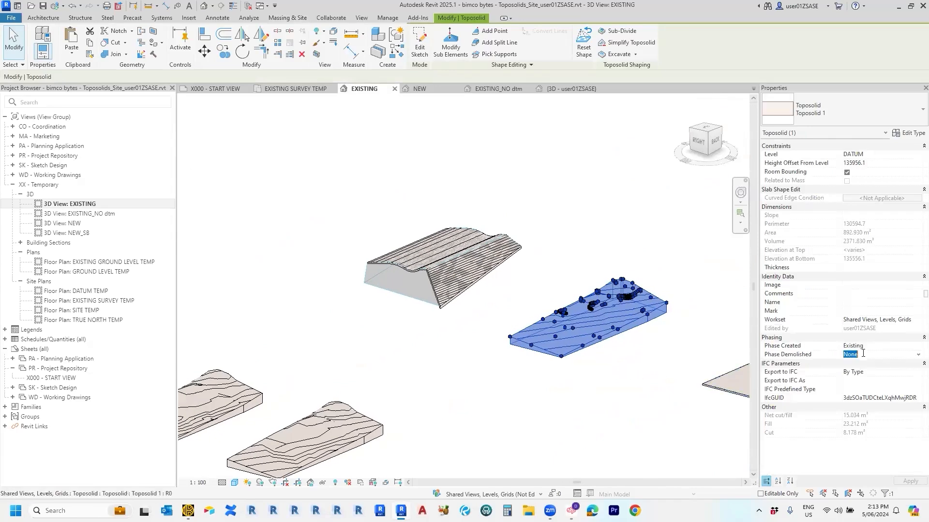
{"action": "left_click", "coordinate": [917, 355]}
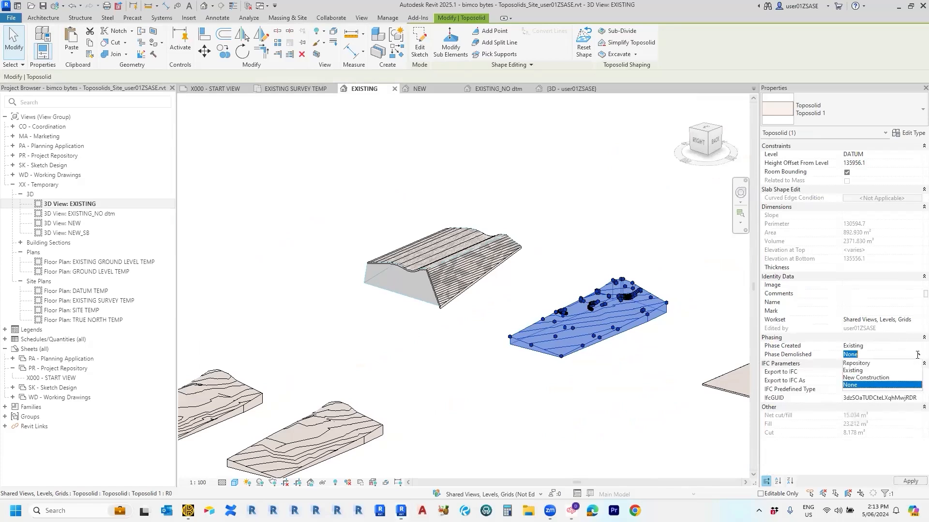
{"action": "left_click", "coordinate": [901, 378]}
{"action": "left_click", "coordinate": [579, 377]}
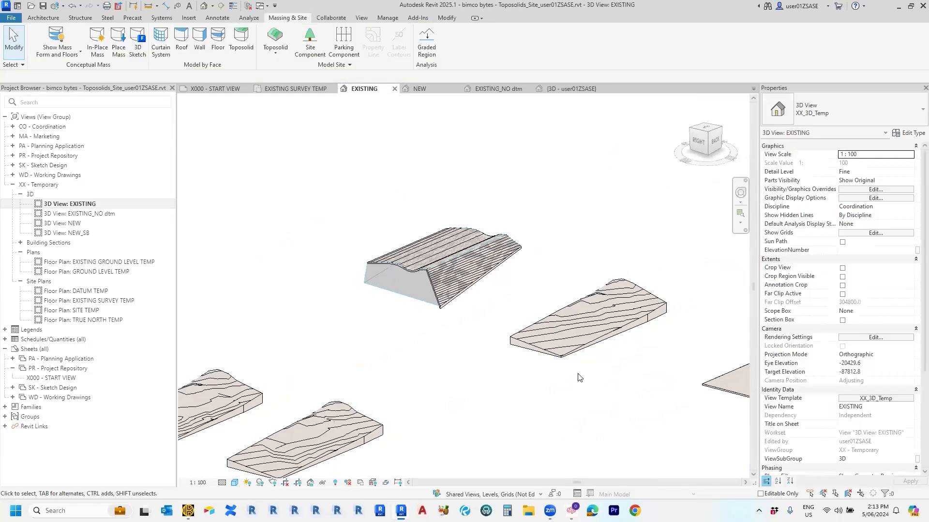
Step: Hide the imported 3D Contours and Triangles V1 drawing in the NEW 3D view
{"action": "left_click", "coordinate": [421, 88]}
{"action": "left_click", "coordinate": [518, 334]}
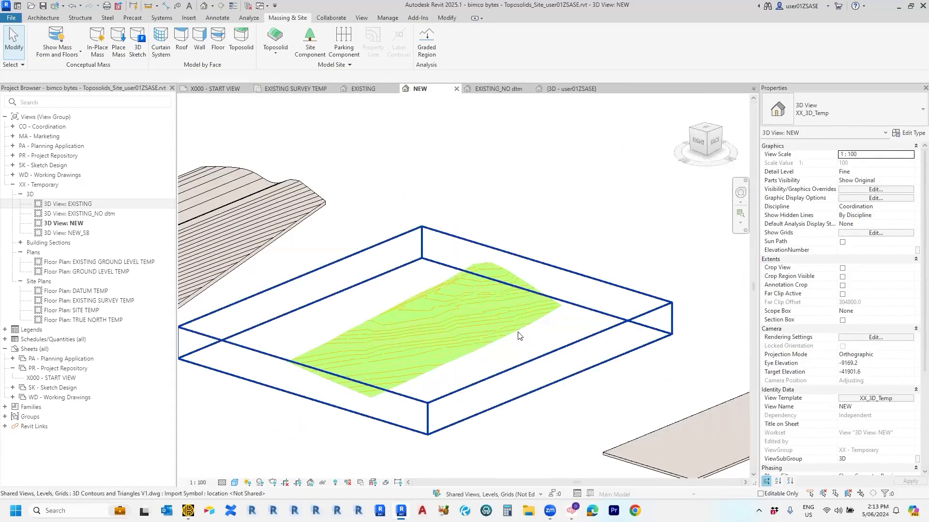
{"action": "right_click", "coordinate": [518, 270]}
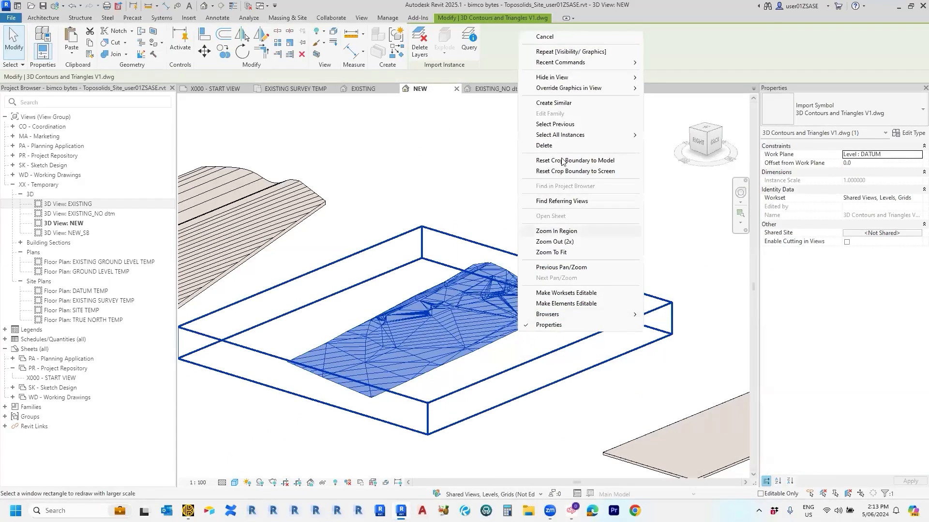
{"action": "left_click", "coordinate": [692, 77]}
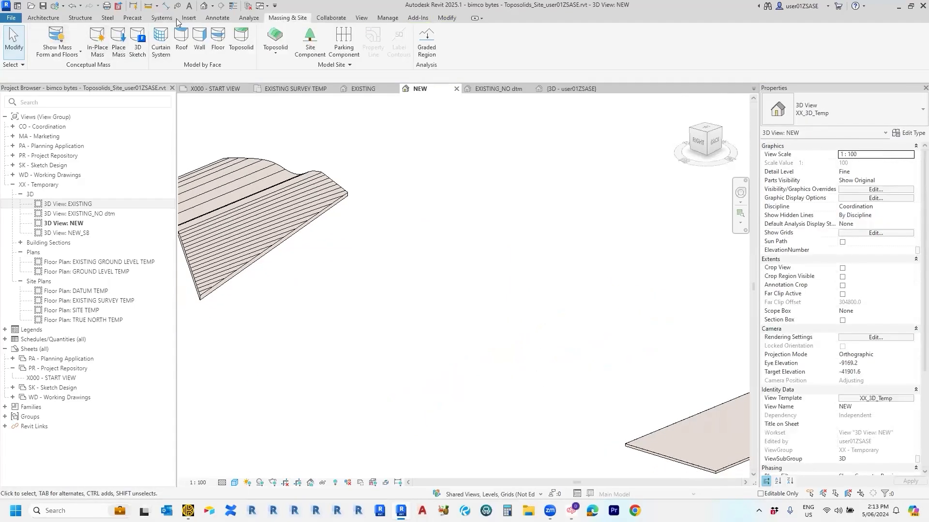
{"action": "left_click", "coordinate": [448, 18]}
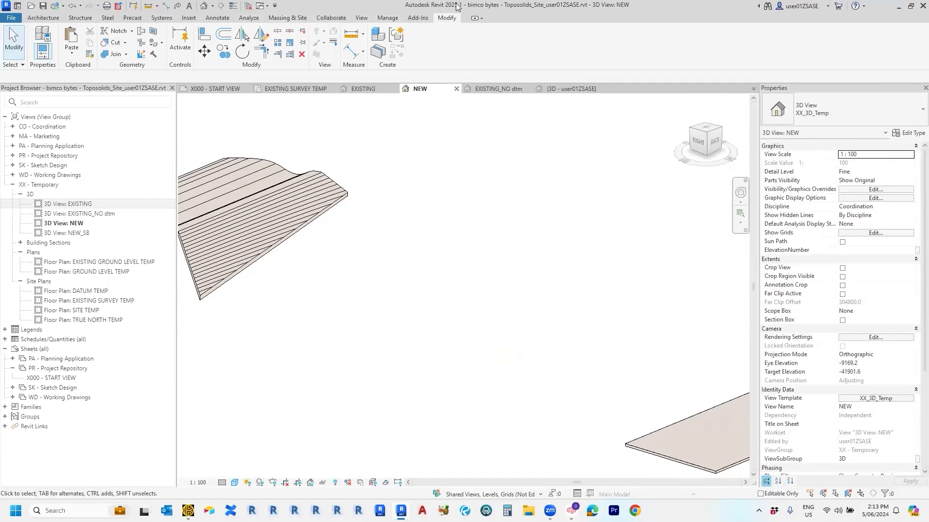
Step: Paste the copied toposolid aligned to the same place in the NEW 3D view and check its created and demolished phases
{"action": "left_click", "coordinate": [72, 54]}
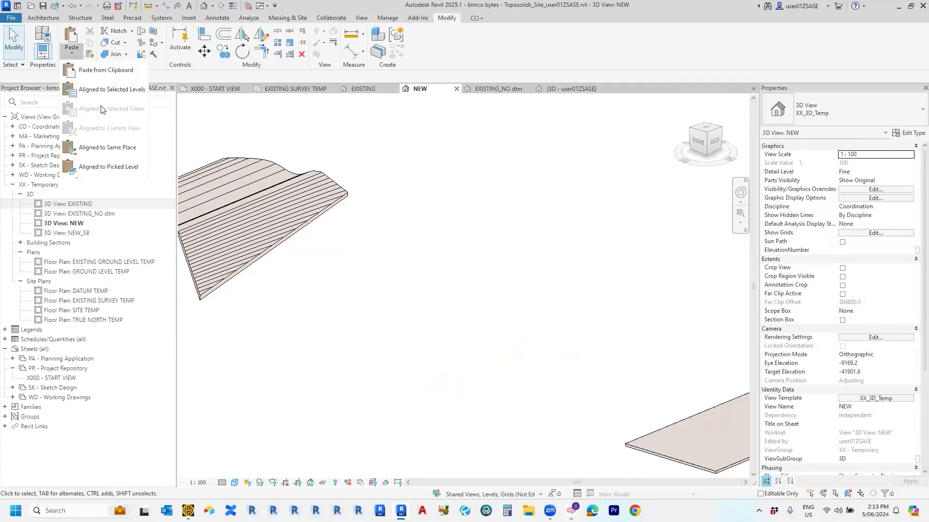
{"action": "left_click", "coordinate": [107, 147]}
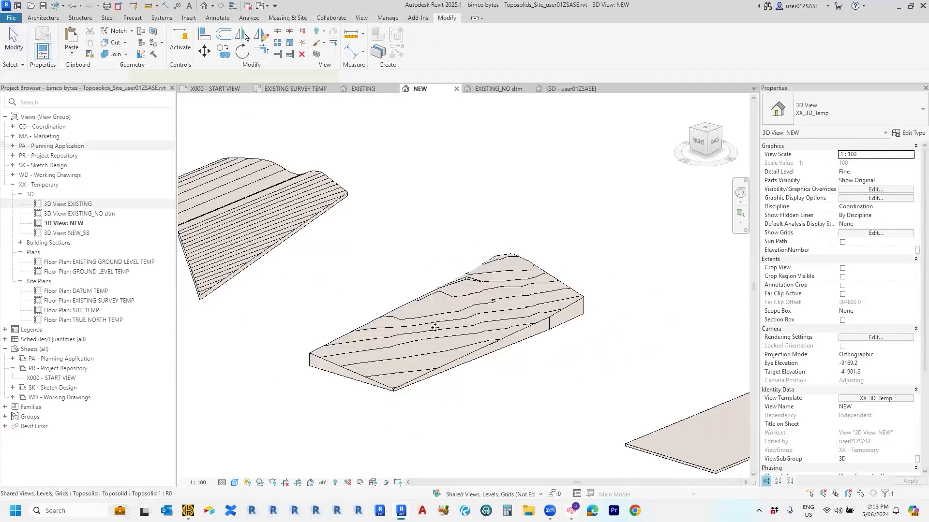
{"action": "left_click", "coordinate": [435, 328]}
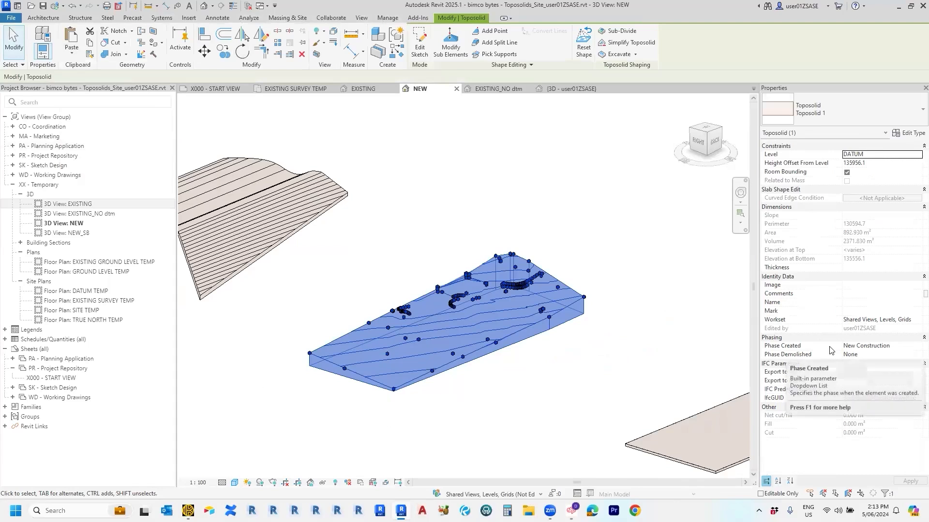
{"action": "mouse_move", "coordinate": [513, 365]}
{"action": "middle_mouse_down"}
{"action": "mouse_move", "coordinate": [529, 370]}
{"action": "mouse_move", "coordinate": [510, 376]}
{"action": "middle_mouse_up"}
{"action": "key", "text": "Escape"}
Step: Raise two interior points of the pasted toposolid to elevations of about 139529 and 139880 using Modify Sub Elements
{"action": "left_click", "coordinate": [442, 352]}
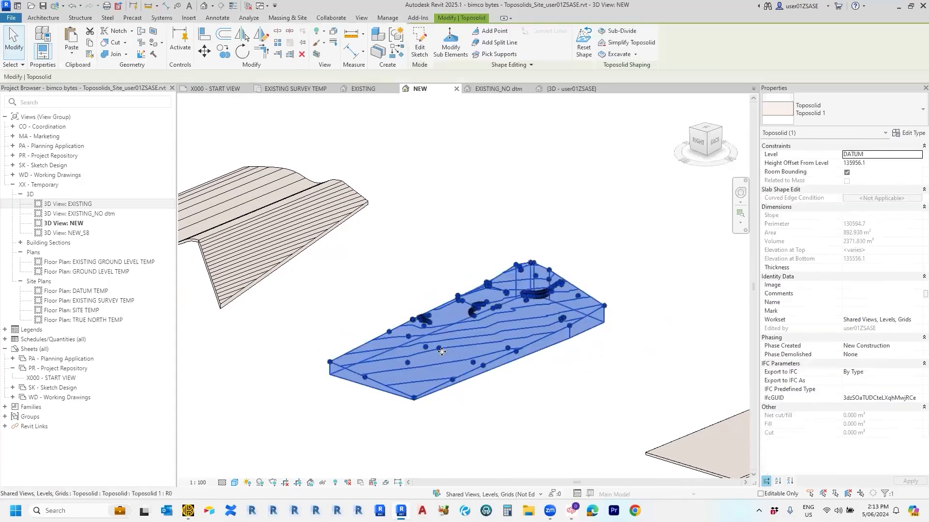
{"action": "left_click", "coordinate": [450, 43]}
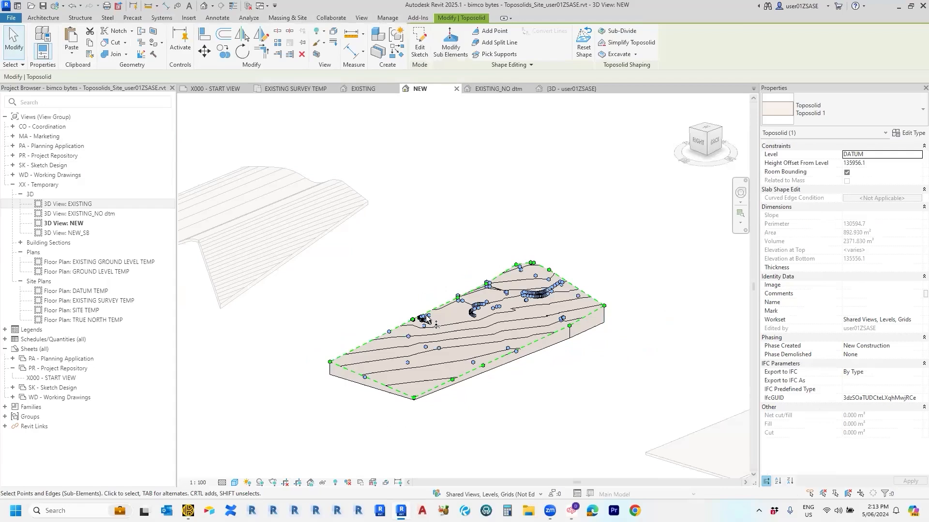
{"action": "left_click", "coordinate": [440, 348]}
{"action": "left_click_drag", "start_coordinate": [440, 348], "coordinate": [439, 334]}
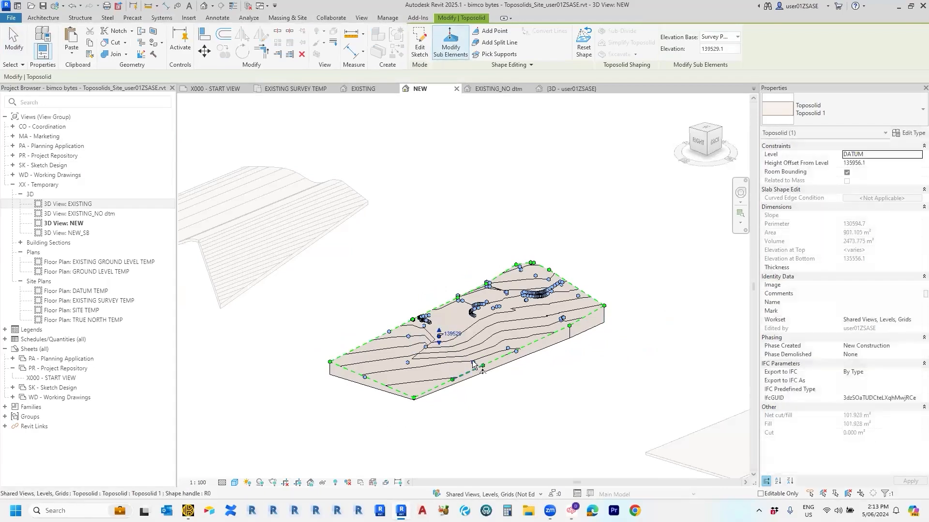
{"action": "left_click_drag", "start_coordinate": [473, 364], "coordinate": [473, 344]}
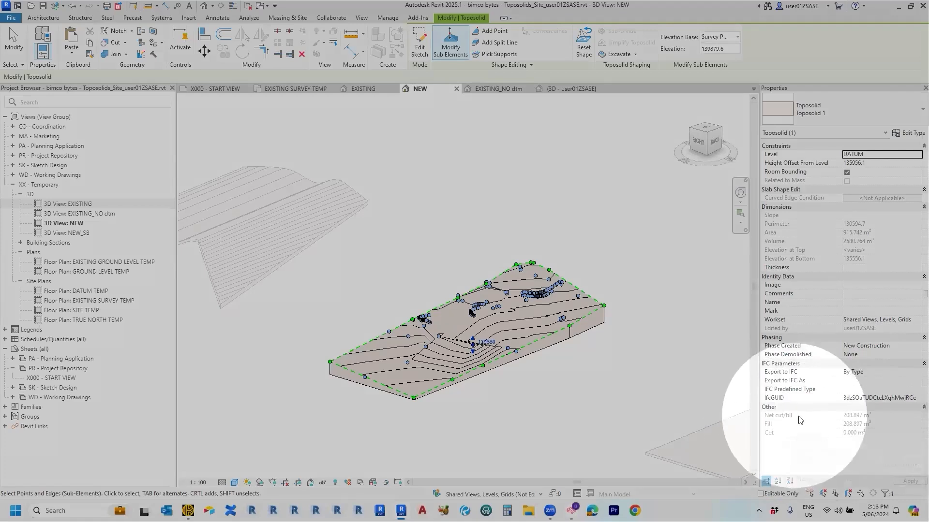
Step: Examine the reshaped toposolid's net cut/fill, fill and cut volumes, and undo the two point edits
{"action": "key", "text": "Escape"}
{"action": "left_click", "coordinate": [503, 360]}
{"action": "scroll", "coordinate": [514, 406], "scroll_direction": "down", "scroll_amount": 1}
{"action": "mouse_move", "coordinate": [513, 407]}
{"action": "middle_mouse_down"}
{"action": "mouse_move", "coordinate": [512, 418]}
{"action": "mouse_move", "coordinate": [501, 414]}
{"action": "middle_mouse_up"}
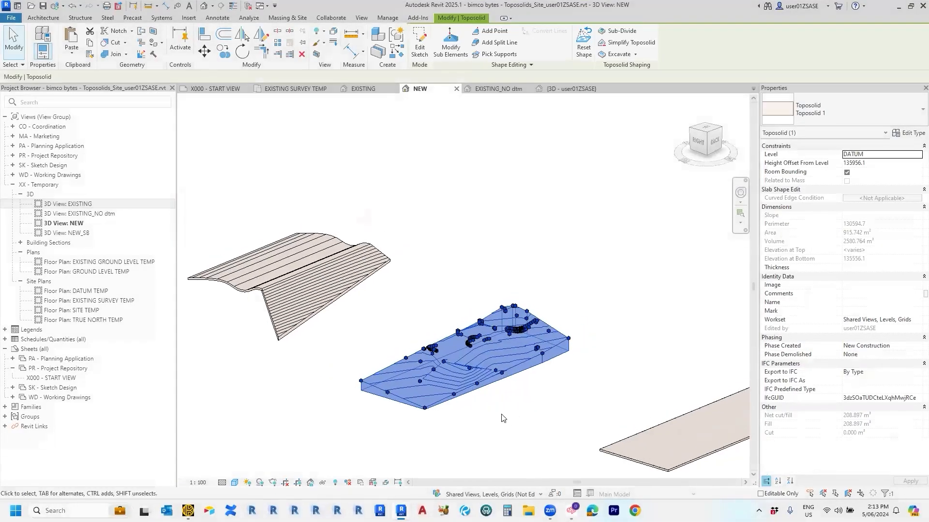
{"action": "left_click", "coordinate": [501, 415]}
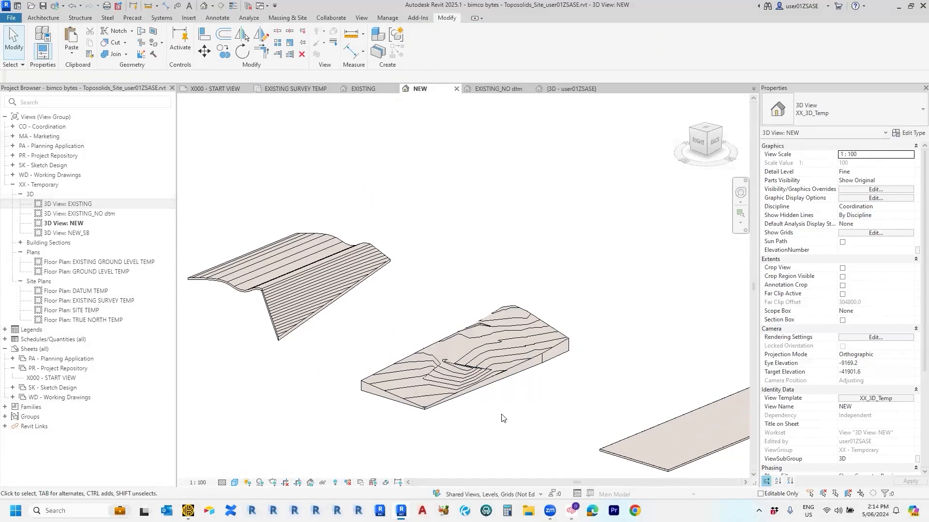
{"action": "left_click", "coordinate": [481, 386]}
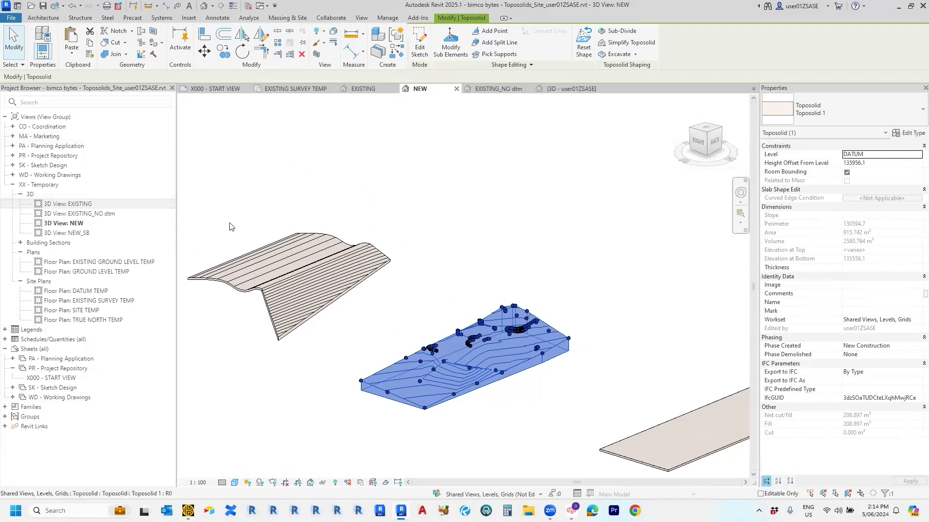
{"action": "left_click", "coordinate": [542, 395]}
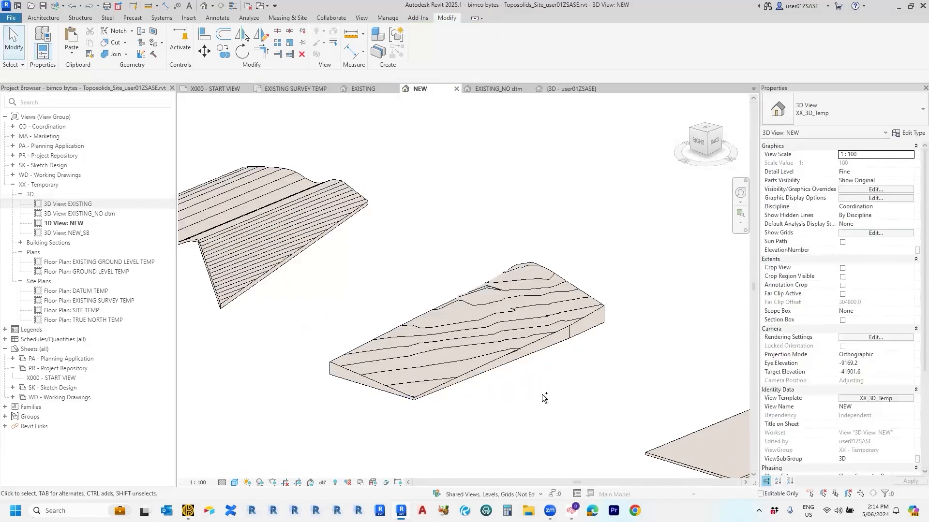
Step: Set the Phase Demolished of the CAD-based toposolid to None in the EXISTING 3D view
{"action": "left_click", "coordinate": [364, 88]}
{"action": "left_click", "coordinate": [518, 338]}
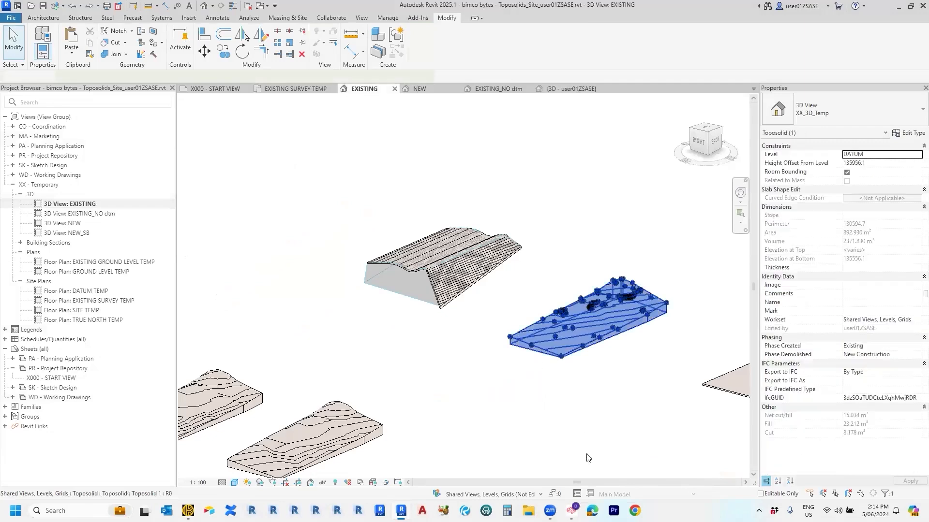
{"action": "left_click", "coordinate": [917, 356]}
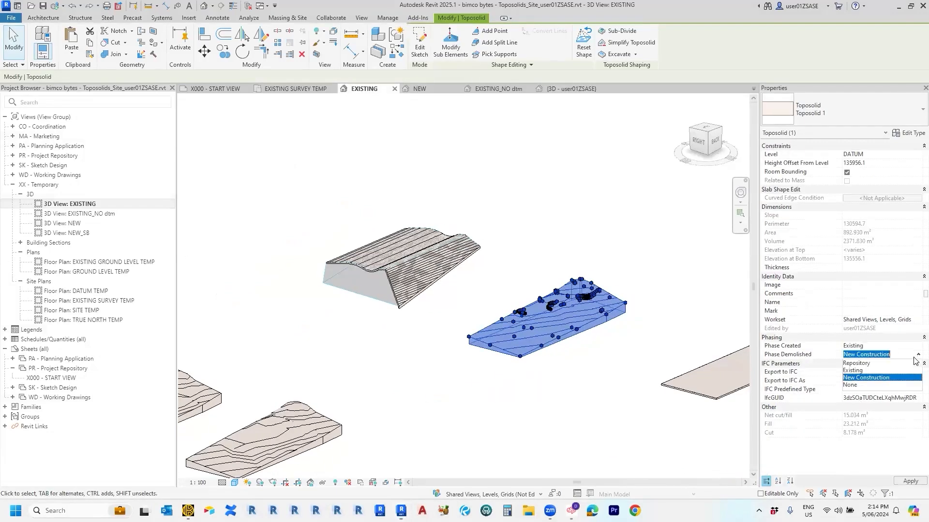
{"action": "left_click", "coordinate": [900, 385]}
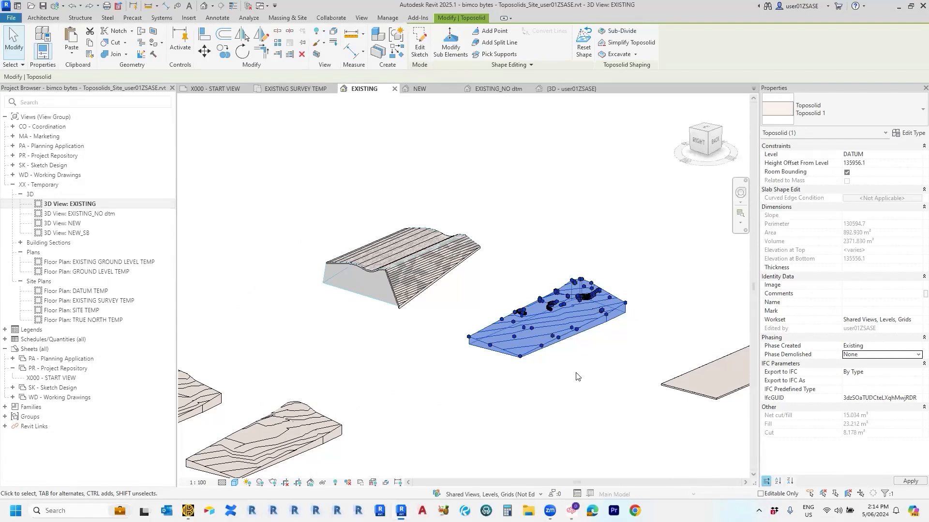
{"action": "left_click", "coordinate": [623, 362]}
{"action": "middle_click_drag", "start_coordinate": [622, 362], "coordinate": [535, 395]}
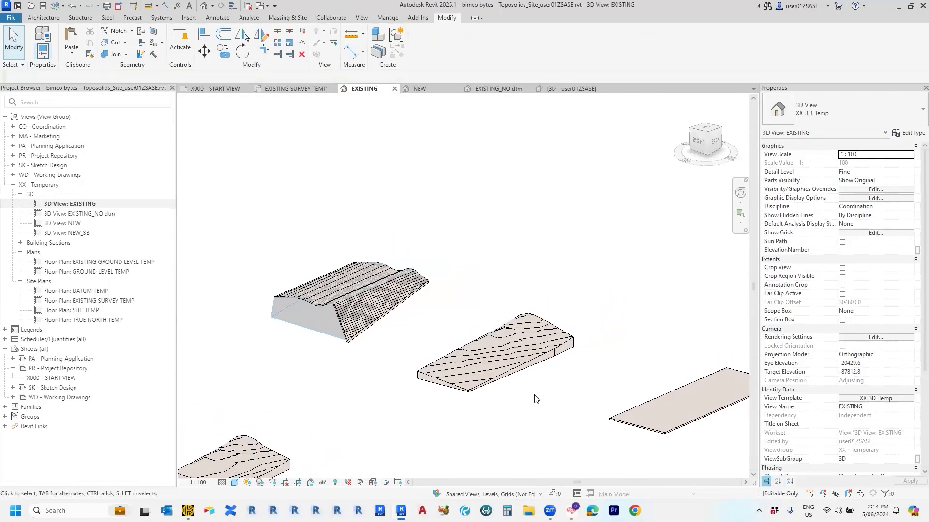
{"action": "scroll", "coordinate": [535, 399], "scroll_direction": "up", "scroll_amount": 2}
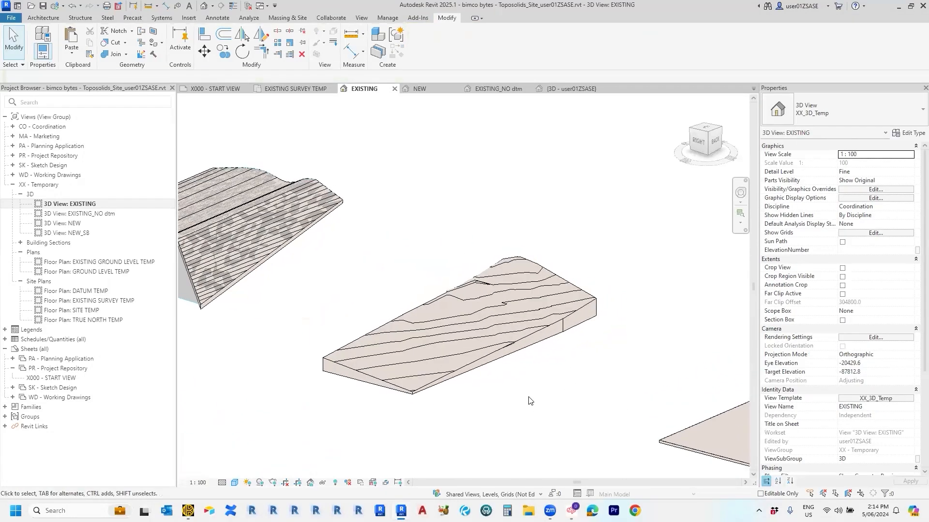
{"action": "scroll", "coordinate": [549, 348], "scroll_direction": "up", "scroll_amount": 2}
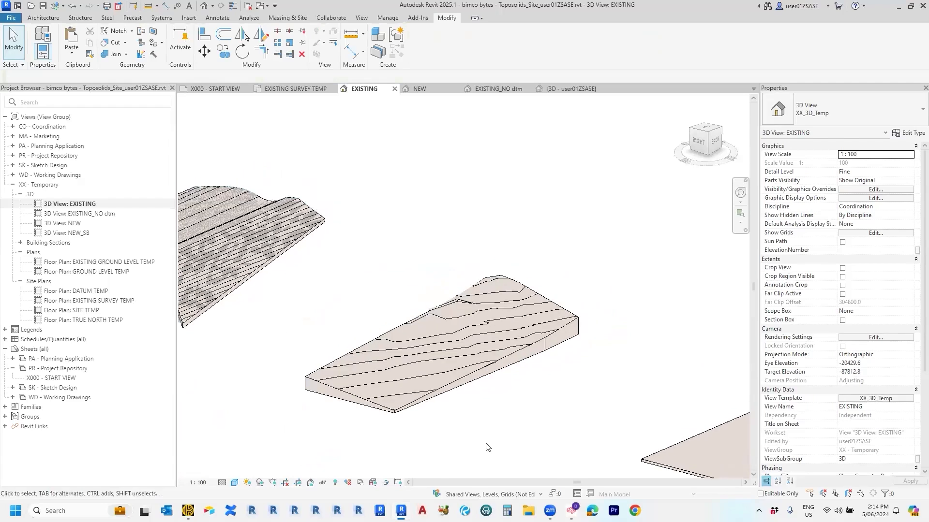
{"action": "middle_click_drag", "start_coordinate": [488, 431], "coordinate": [537, 432]}
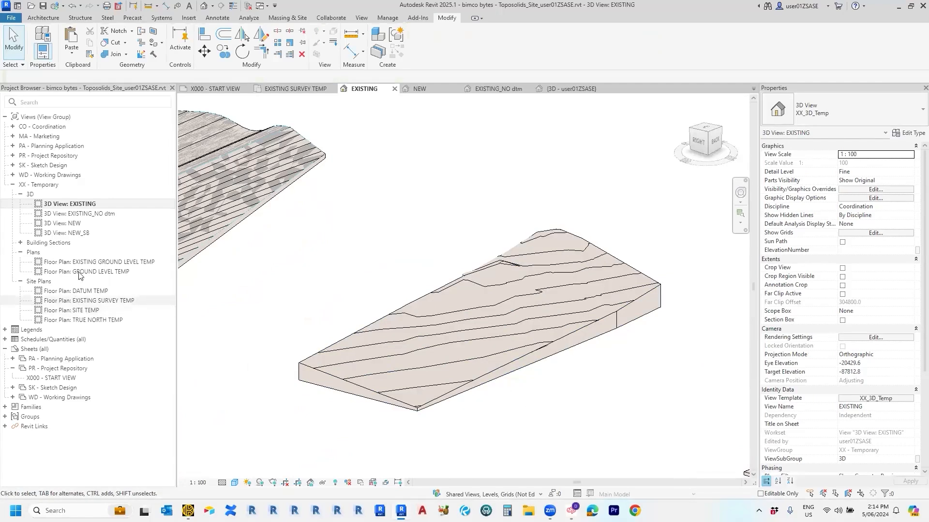
Step: Apply Graded Region to the CAD-based toposolid in the NEW 3D view, creating a new topography based on the perimeter points only
{"action": "double_click", "coordinate": [69, 223]}
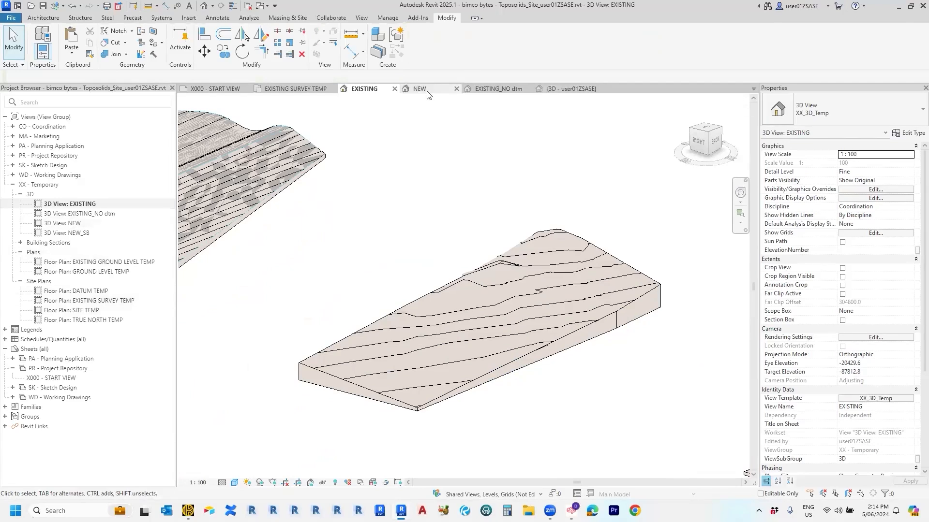
{"action": "scroll", "coordinate": [550, 353], "scroll_direction": "up", "scroll_amount": 3}
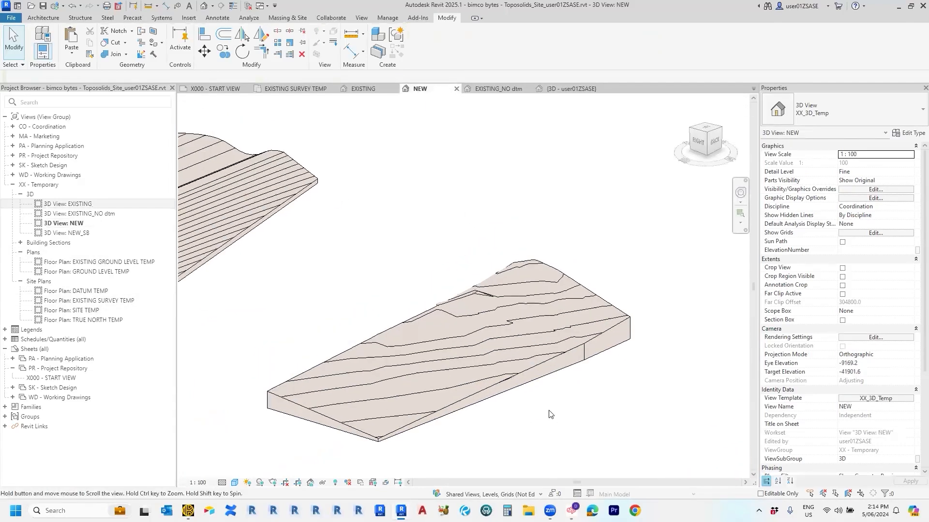
{"action": "scroll", "coordinate": [822, 369], "scroll_direction": "down", "scroll_amount": 2}
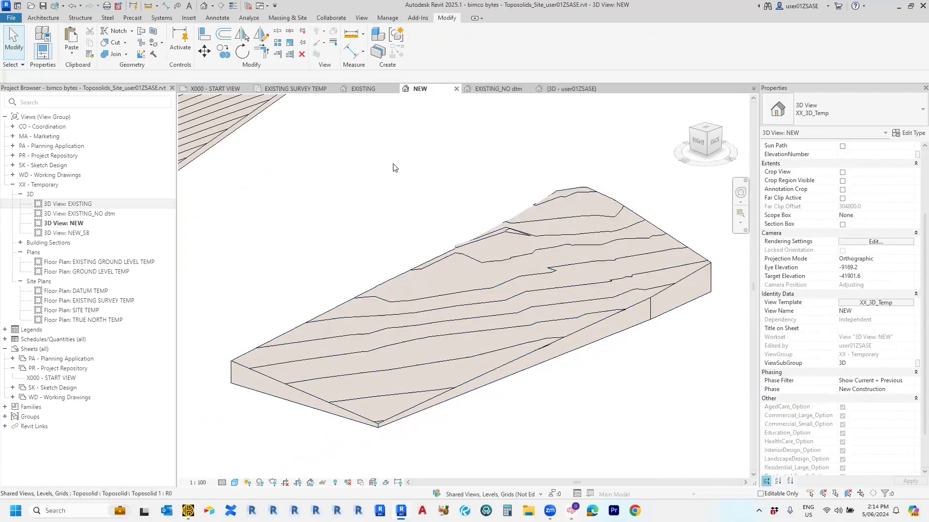
{"action": "left_click", "coordinate": [289, 20]}
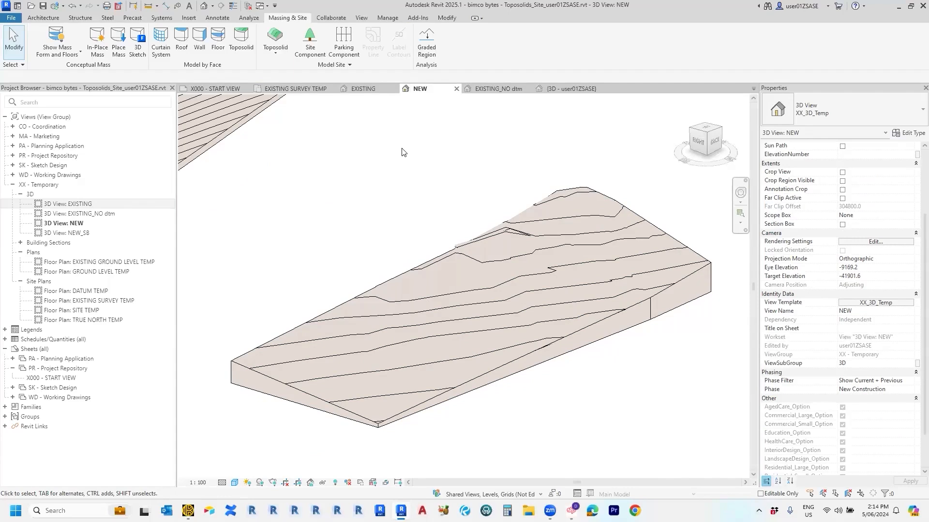
{"action": "left_click", "coordinate": [425, 46]}
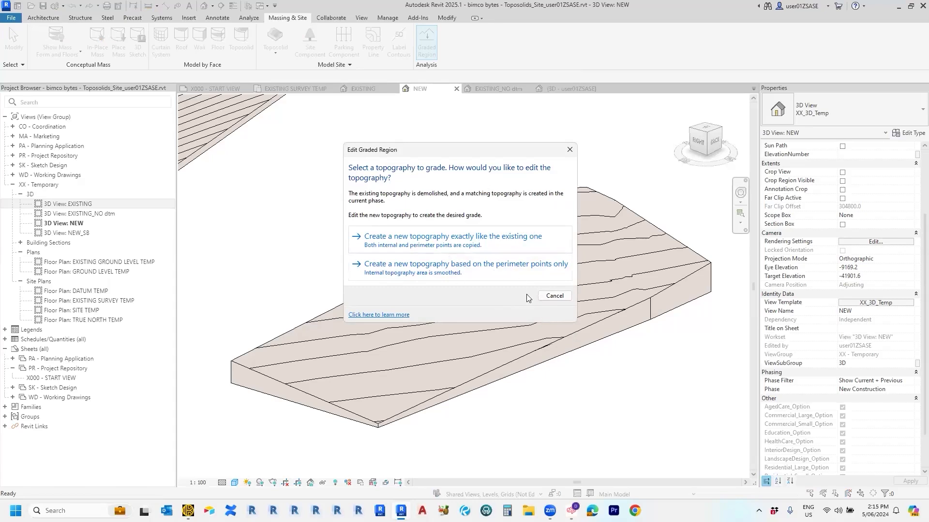
{"action": "left_click", "coordinate": [493, 273]}
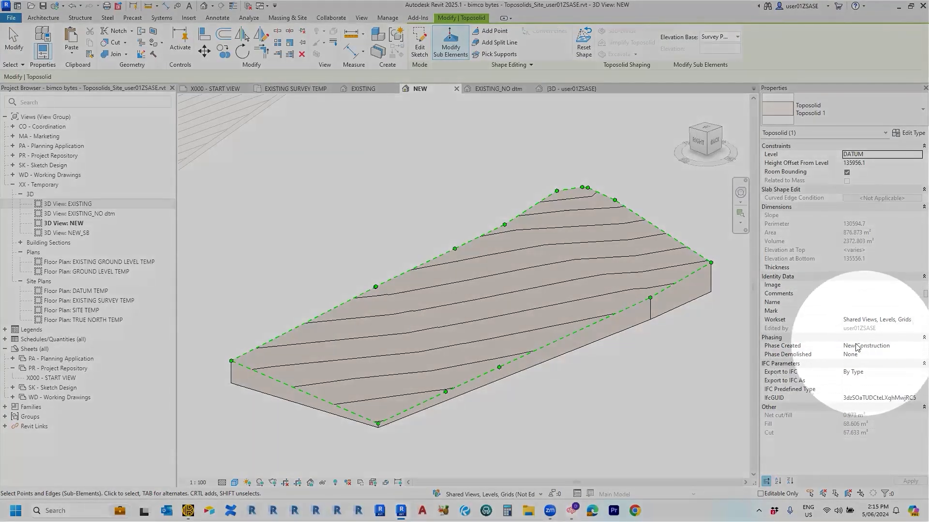
{"action": "key", "text": "Escape"}
{"action": "key", "text": "Escape"}
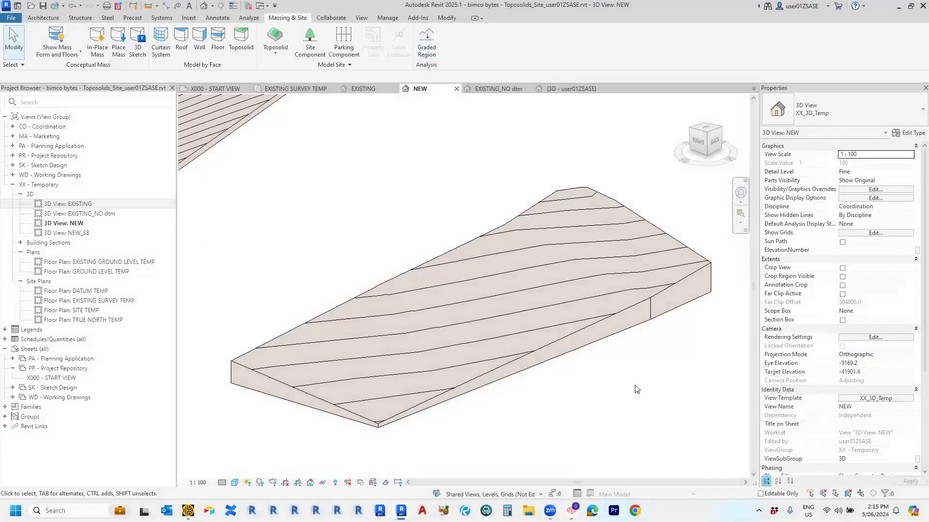
Step: Select the original toposolid in the EXISTING 3D view and examine its created and demolished phases
{"action": "left_click", "coordinate": [362, 89]}
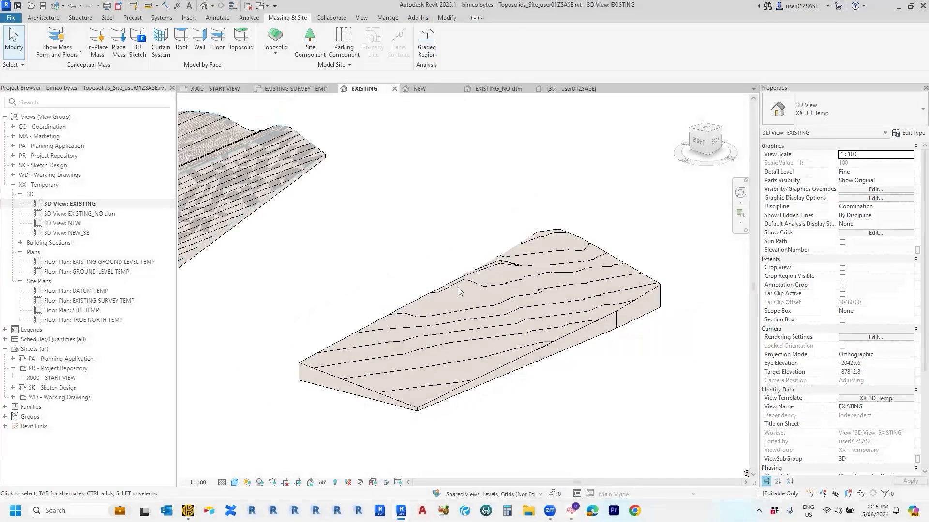
{"action": "left_click", "coordinate": [491, 352]}
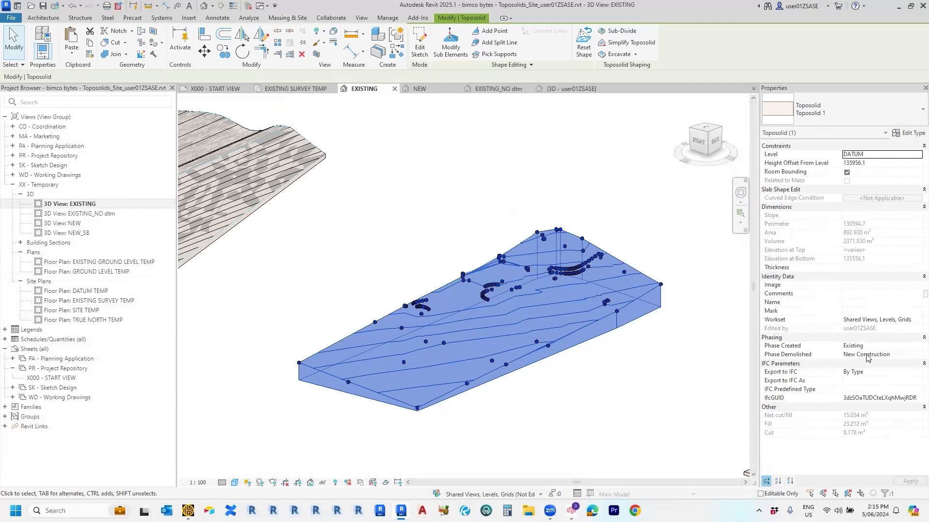
{"action": "left_click", "coordinate": [611, 388]}
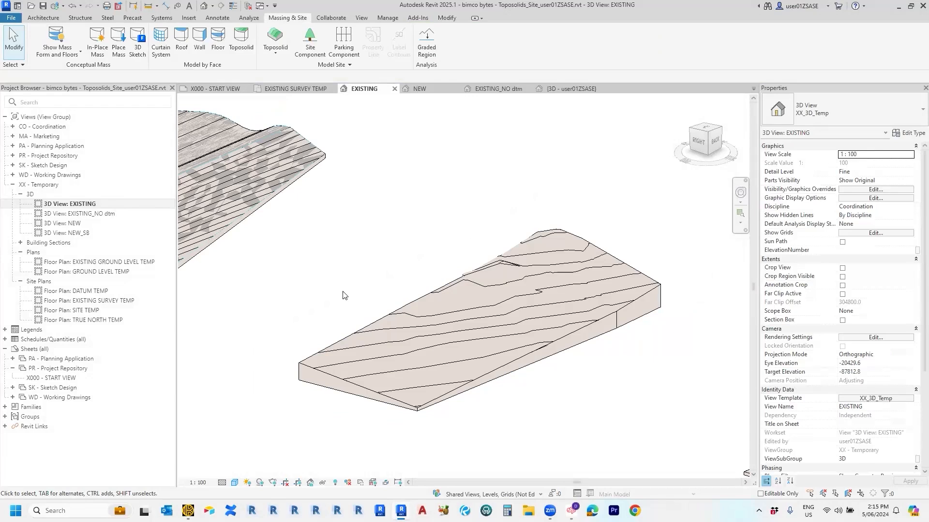
Step: Examine the net cut/fill, fill and cut volumes of the original toposolid in the EXISTING 3D view
{"action": "left_click", "coordinate": [477, 386]}
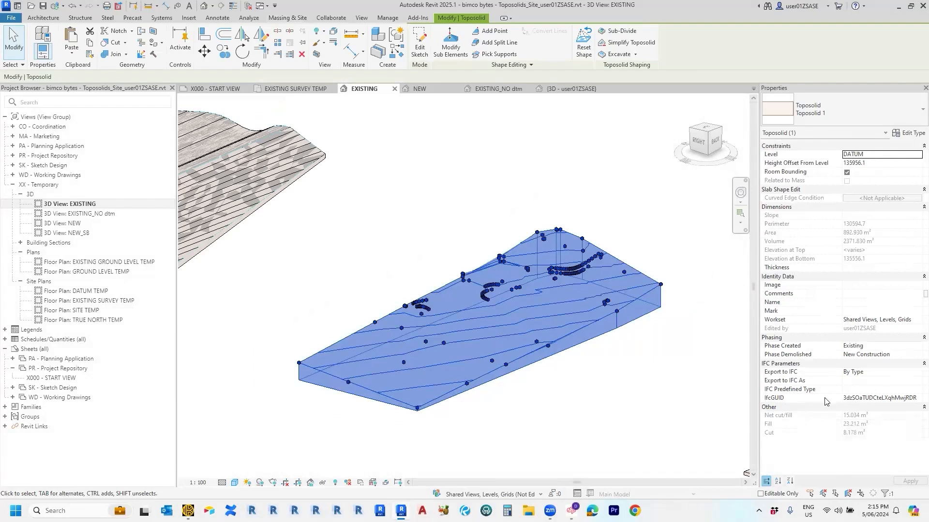
{"action": "left_click", "coordinate": [630, 422]}
{"action": "scroll", "coordinate": [629, 422], "scroll_direction": "down", "scroll_amount": 1}
{"action": "middle_click_drag", "start_coordinate": [629, 422], "coordinate": [610, 400]}
{"action": "scroll", "coordinate": [599, 383], "scroll_direction": "down", "scroll_amount": 1}
{"action": "left_click", "coordinate": [561, 364]}
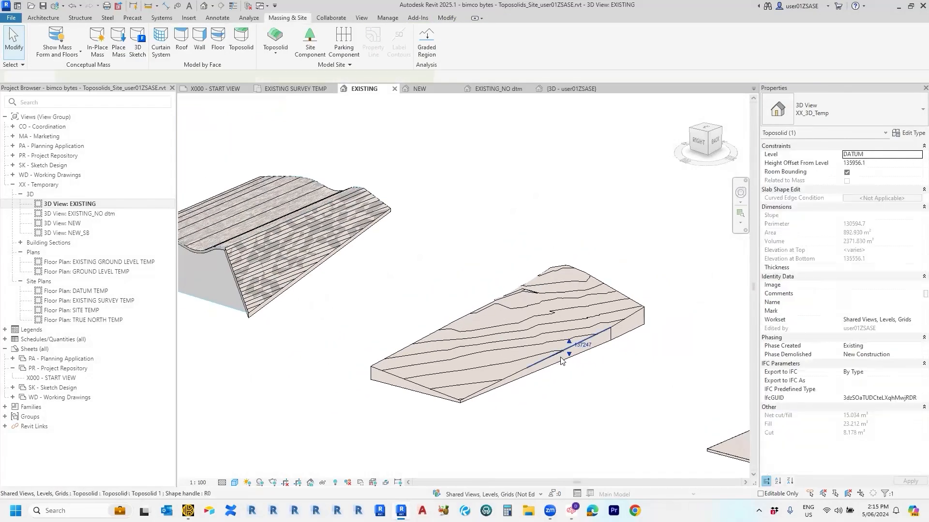
{"action": "key", "text": "Escape"}
{"action": "left_click", "coordinate": [554, 349]}
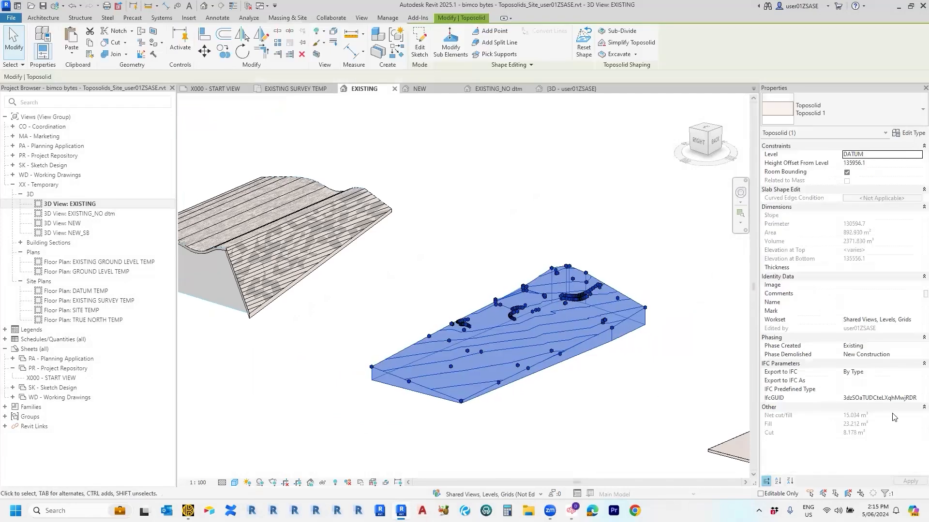
{"action": "key", "text": "Escape"}
Step: Open the NEW 3D view and inspect the Generic - Floor(200) slab set into the graded toposolid
{"action": "middle_click_drag", "start_coordinate": [233, 393], "coordinate": [411, 376]}
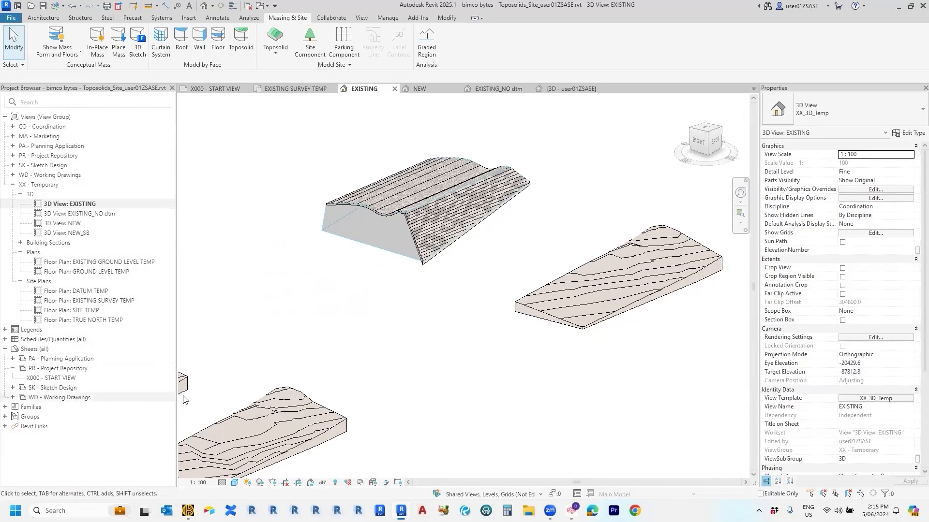
{"action": "double_click", "coordinate": [63, 223]}
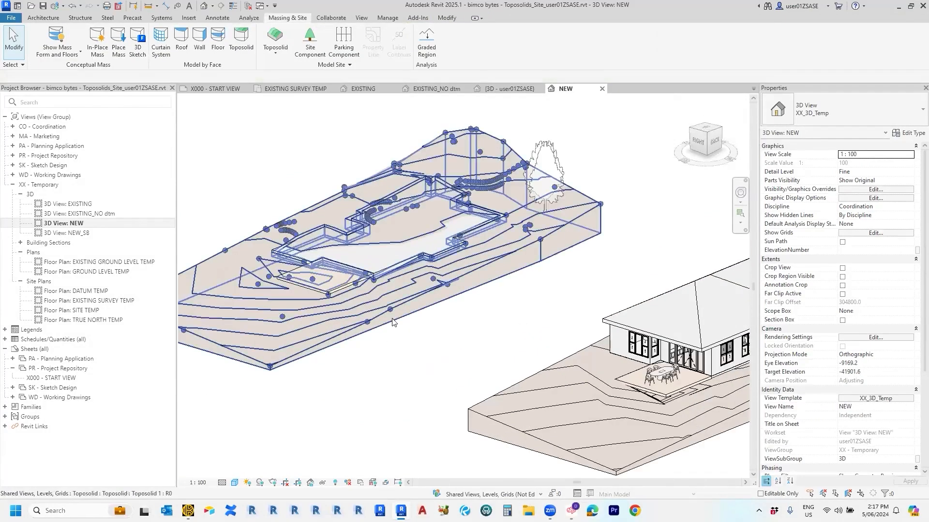
{"action": "left_click", "coordinate": [406, 261]}
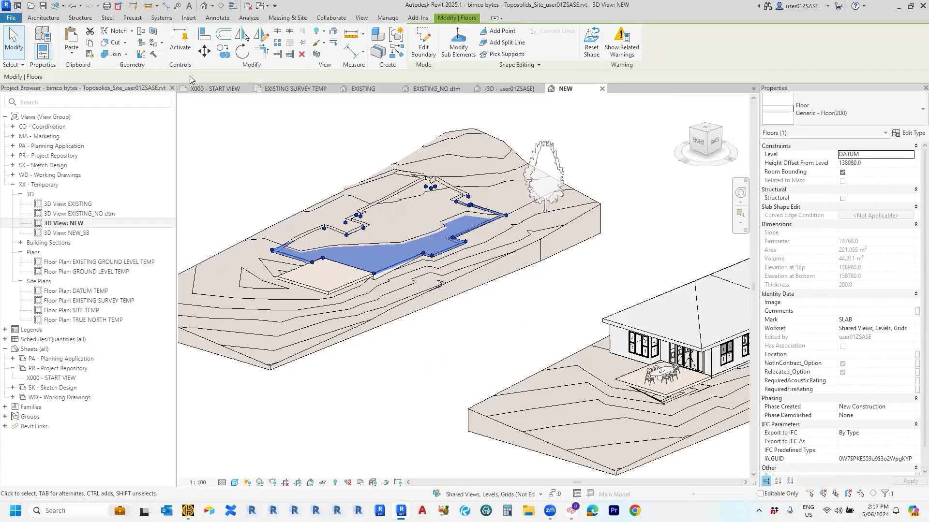
{"action": "left_click", "coordinate": [288, 186]}
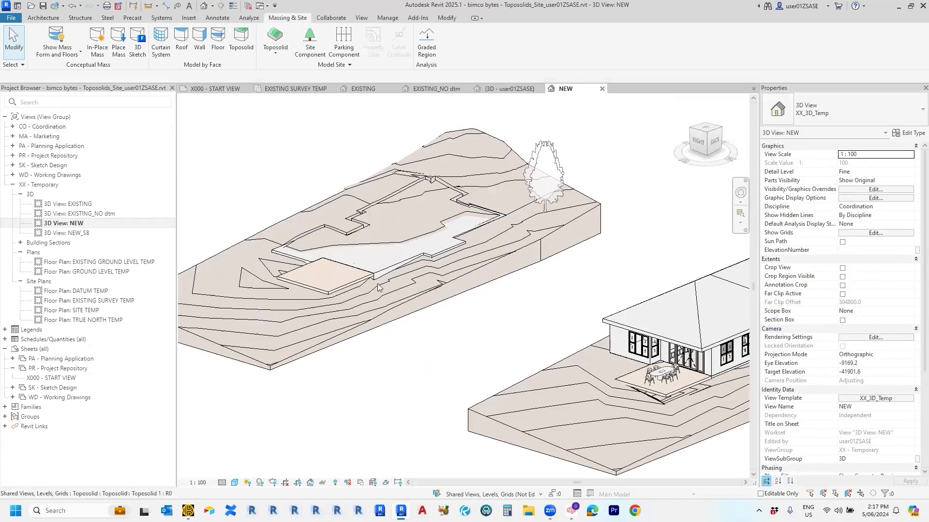
Step: Excavate the graded toposolid with the Generic - Floor(200) slab in the NEW 3D view
{"action": "middle_click_drag", "start_coordinate": [445, 336], "coordinate": [445, 344]}
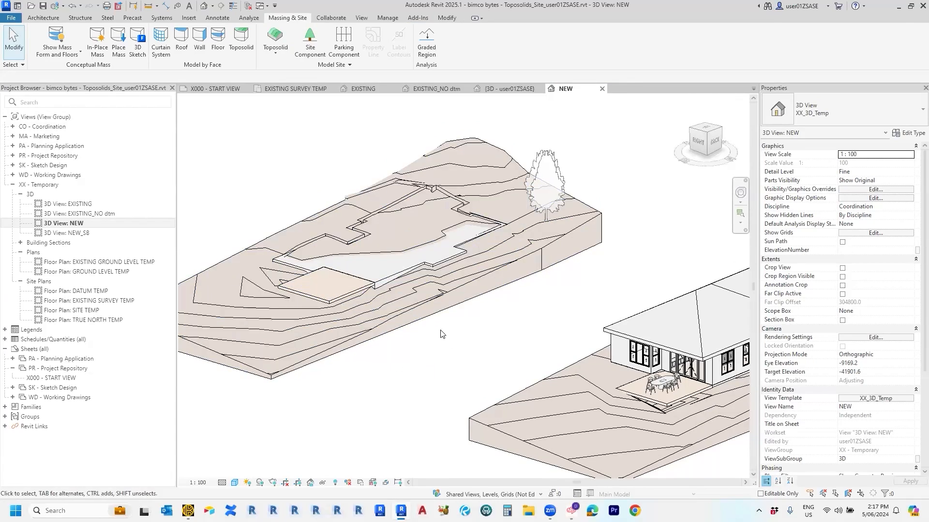
{"action": "scroll", "coordinate": [450, 344], "scroll_direction": "up", "scroll_amount": 2}
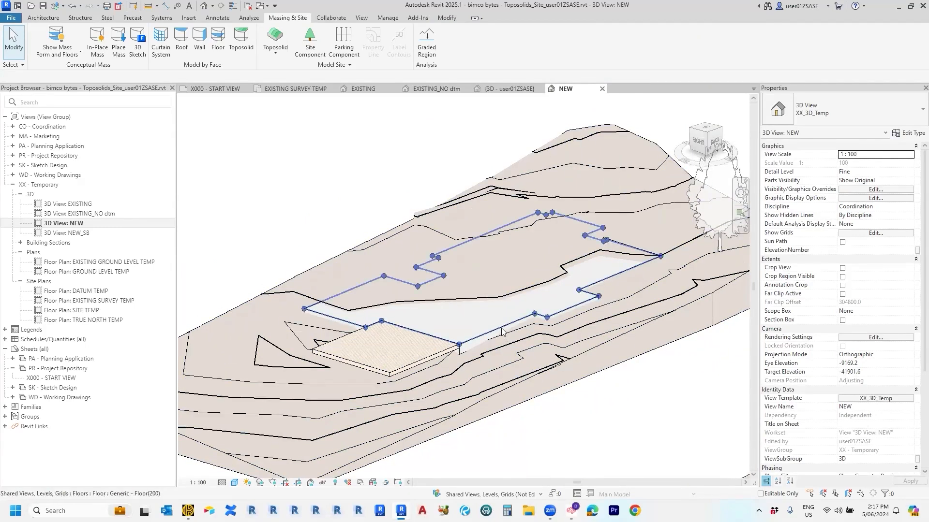
{"action": "left_click", "coordinate": [540, 372]}
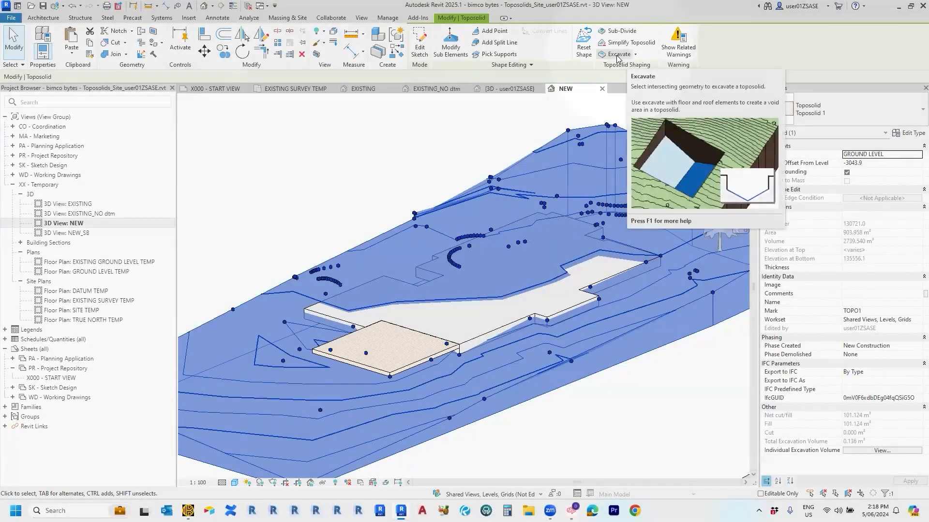
{"action": "left_click", "coordinate": [618, 54]}
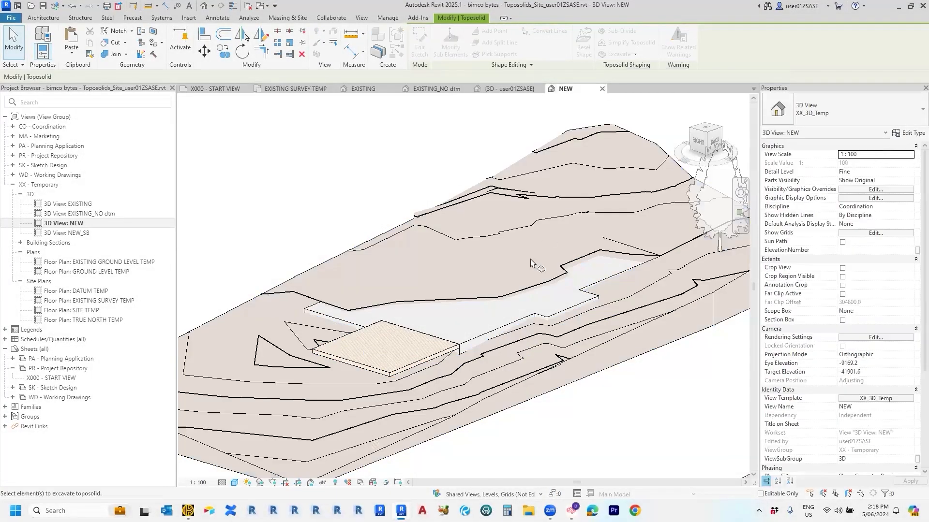
{"action": "left_click", "coordinate": [495, 334]}
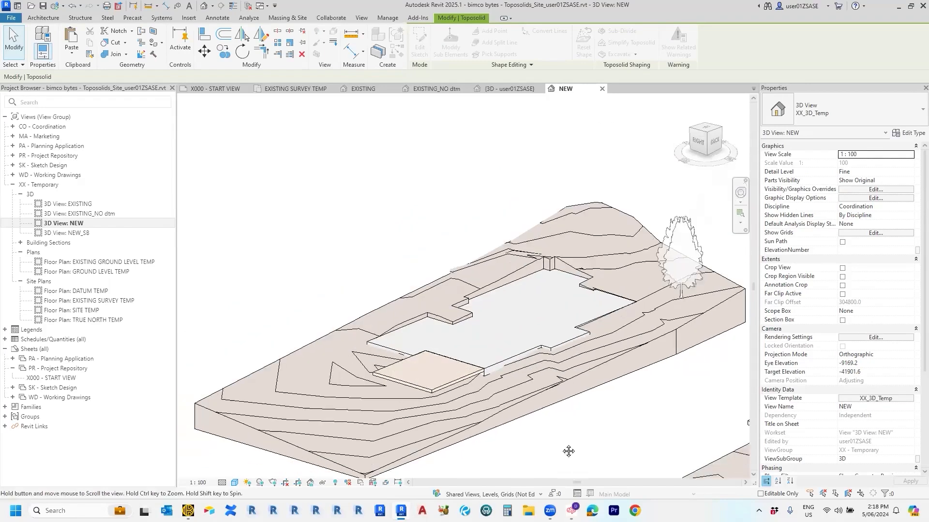
Step: Open the NEW_SB sectioned 3D view and excavate the toposolid with the Generic - Floor(450) footings
{"action": "double_click", "coordinate": [68, 233]}
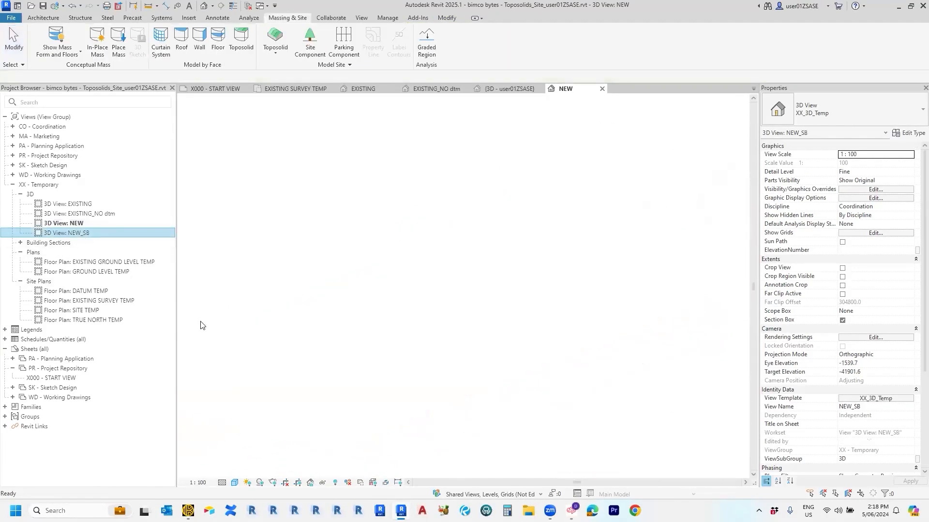
{"action": "mouse_move", "coordinate": [379, 431]}
{"action": "middle_mouse_down", "text": "shift"}
{"action": "mouse_move", "coordinate": [390, 436]}
{"action": "mouse_move", "coordinate": [446, 421]}
{"action": "mouse_move", "coordinate": [439, 418]}
{"action": "middle_mouse_up", "text": "shift"}
{"action": "scroll", "coordinate": [390, 436], "scroll_direction": "up", "scroll_amount": 6}
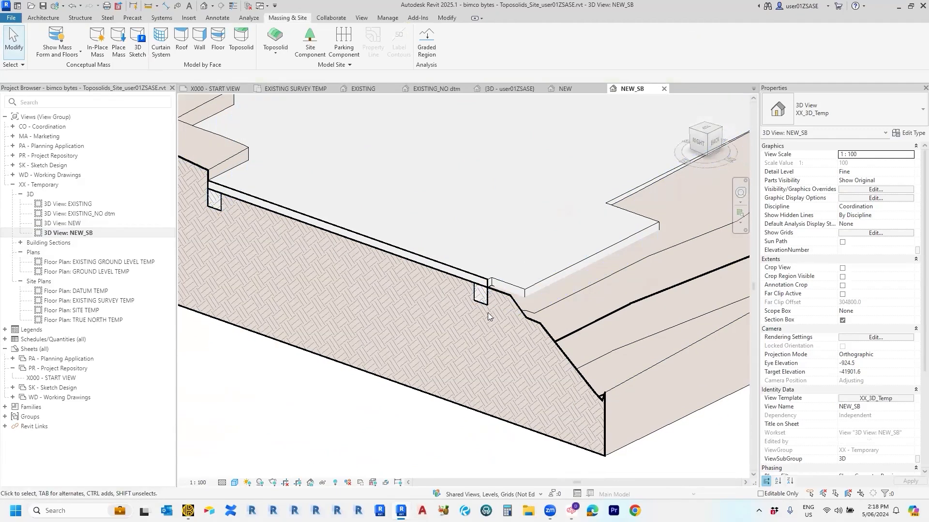
{"action": "scroll", "coordinate": [465, 384], "scroll_direction": "down", "scroll_amount": 2}
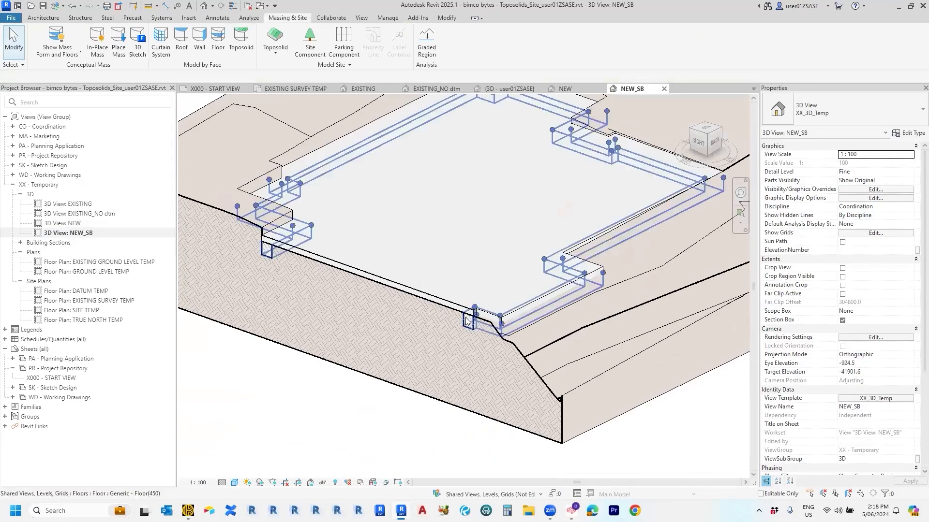
{"action": "left_click", "coordinate": [521, 350]}
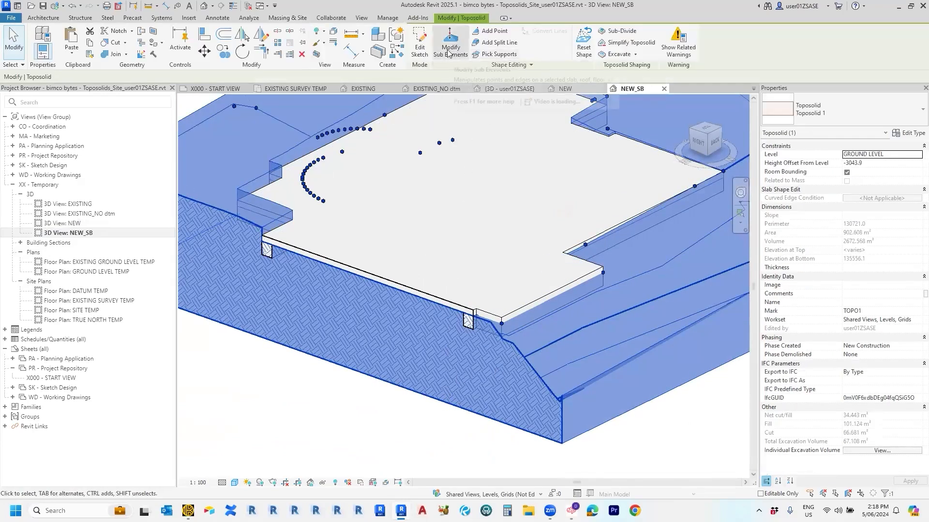
{"action": "left_click", "coordinate": [617, 54]}
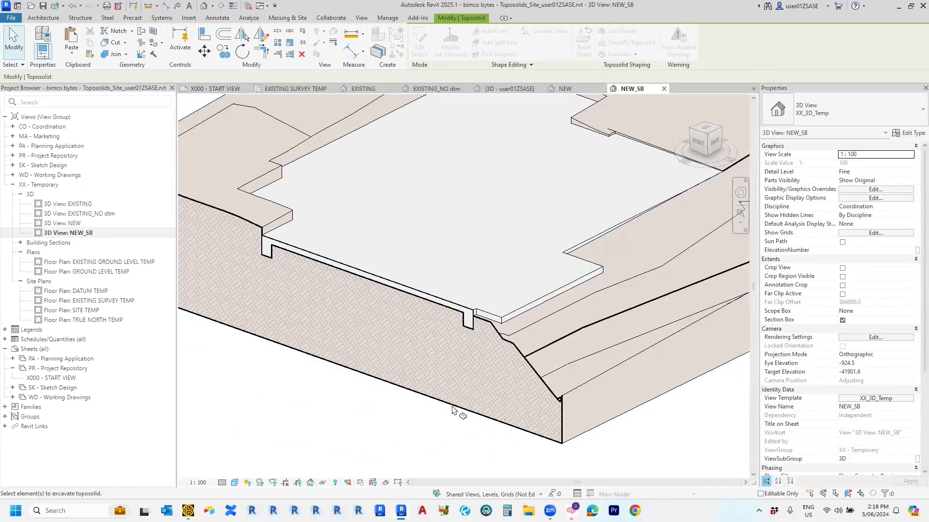
{"action": "scroll", "coordinate": [417, 452], "scroll_direction": "down", "scroll_amount": 2}
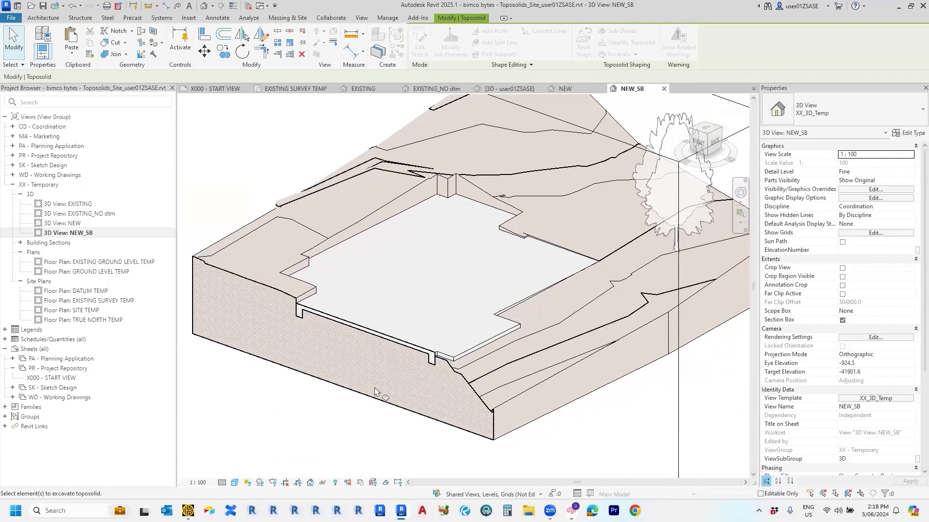
{"action": "key", "text": "Escape"}
Step: Select the excavated toposolid and examine its cut, fill and individual excavation volumes for the slab, deck and footings
{"action": "left_click", "coordinate": [472, 396]}
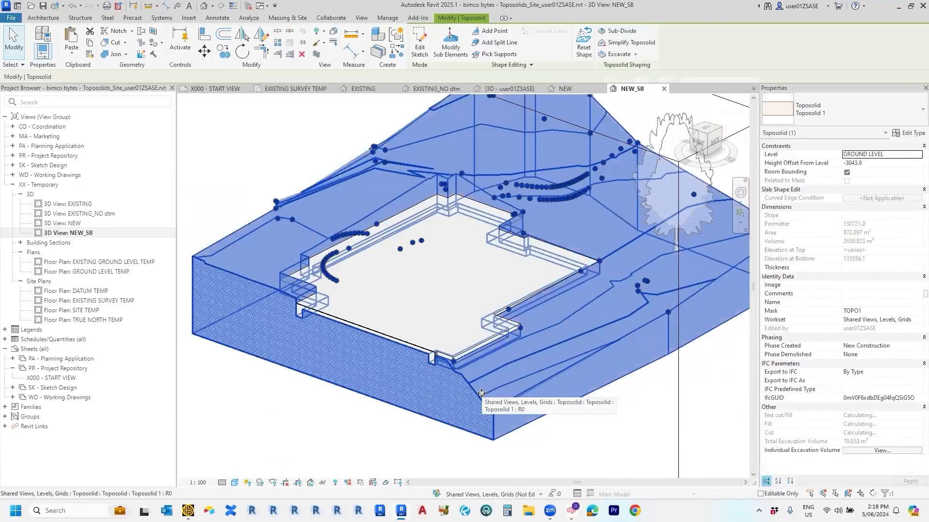
{"action": "middle_click_drag", "start_coordinate": [587, 437], "coordinate": [533, 414]}
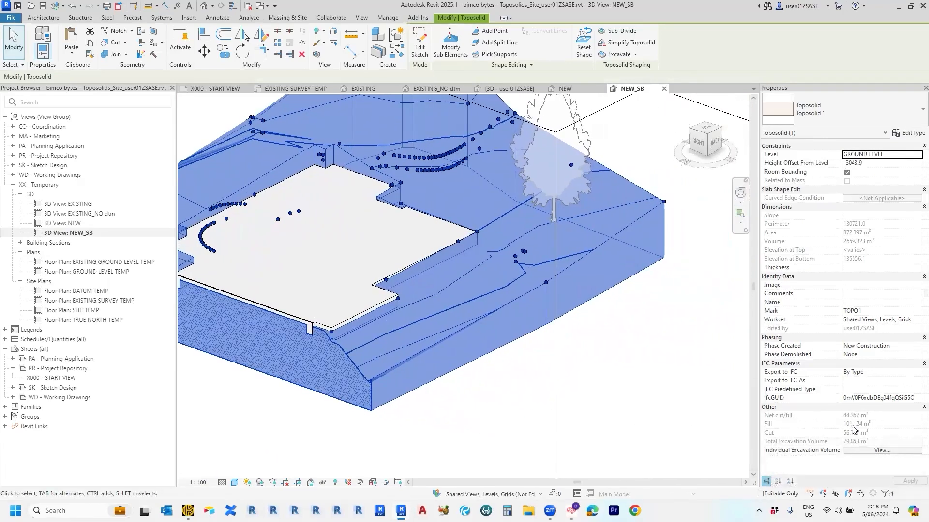
{"action": "left_click", "coordinate": [864, 452]}
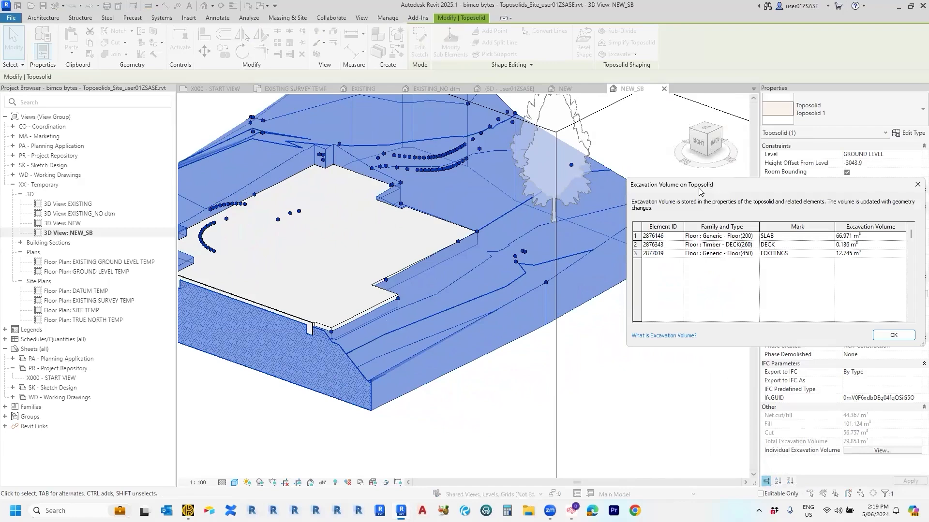
{"action": "left_click_drag", "start_coordinate": [698, 191], "coordinate": [653, 201]}
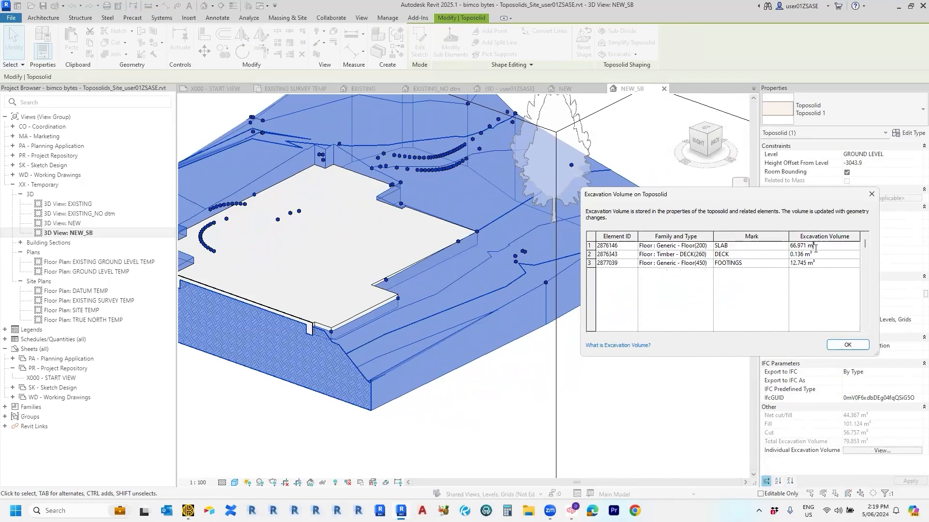
{"action": "left_click", "coordinate": [795, 264]}
{"action": "left_click", "coordinate": [847, 344]}
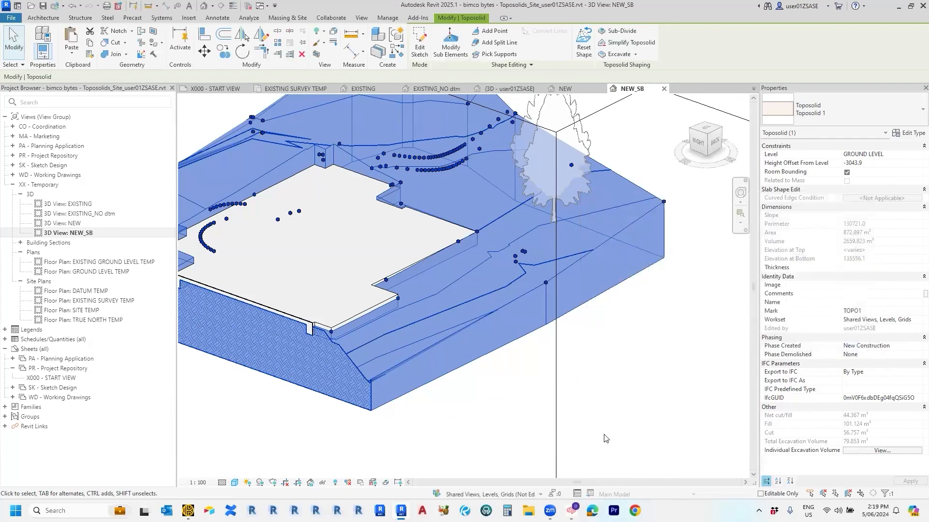
Step: Examine the sectioned toposolid with its slab and footing excavations in the NEW_SB view
{"action": "left_click", "coordinate": [605, 438]}
{"action": "scroll", "coordinate": [605, 438], "scroll_direction": "down", "scroll_amount": 2}
{"action": "middle_click_drag", "start_coordinate": [606, 439], "coordinate": [665, 423]}
{"action": "scroll", "coordinate": [457, 394], "scroll_direction": "up", "scroll_amount": 3}
{"action": "scroll", "coordinate": [411, 422], "scroll_direction": "down", "scroll_amount": 1}
{"action": "scroll", "coordinate": [410, 421], "scroll_direction": "down", "scroll_amount": 2}
{"action": "mouse_move", "coordinate": [410, 420]}
{"action": "middle_mouse_down"}
{"action": "mouse_move", "coordinate": [427, 431]}
{"action": "mouse_move", "coordinate": [407, 437]}
{"action": "middle_mouse_up"}
{"action": "left_click", "coordinate": [469, 430]}
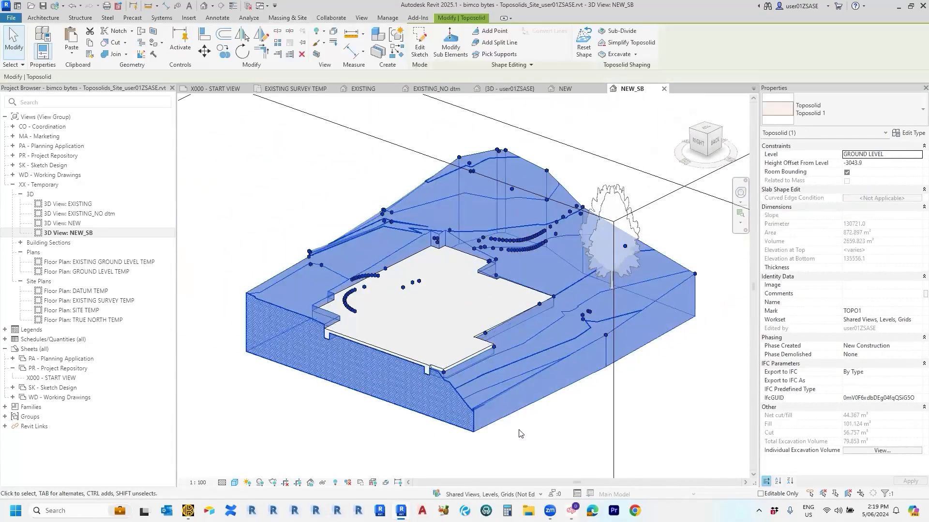
{"action": "middle_click_drag", "start_coordinate": [519, 434], "coordinate": [506, 434]}
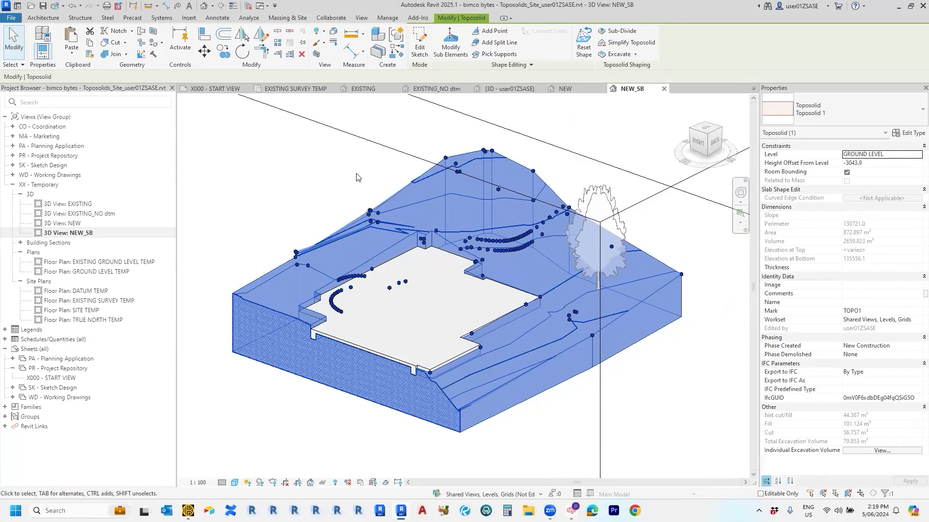
{"action": "key", "text": "Escape"}
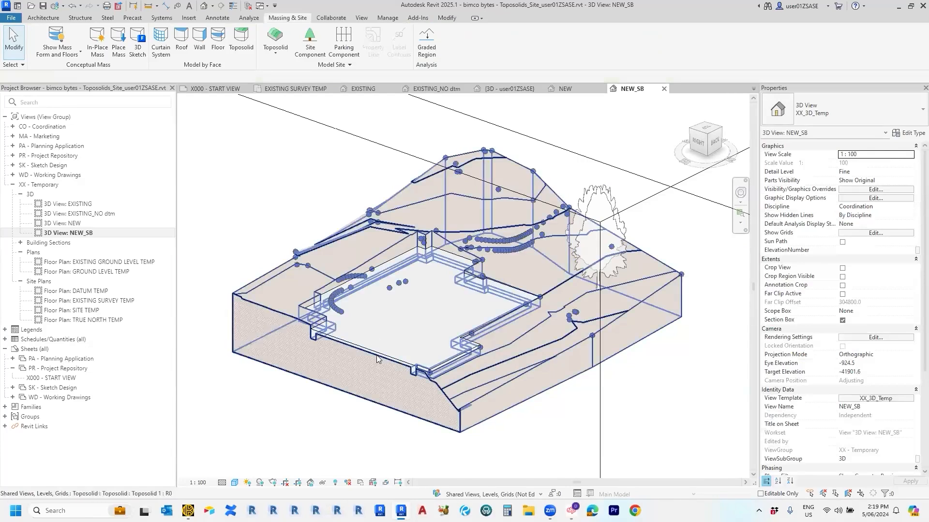
{"action": "scroll", "coordinate": [438, 361], "scroll_direction": "up", "scroll_amount": 2}
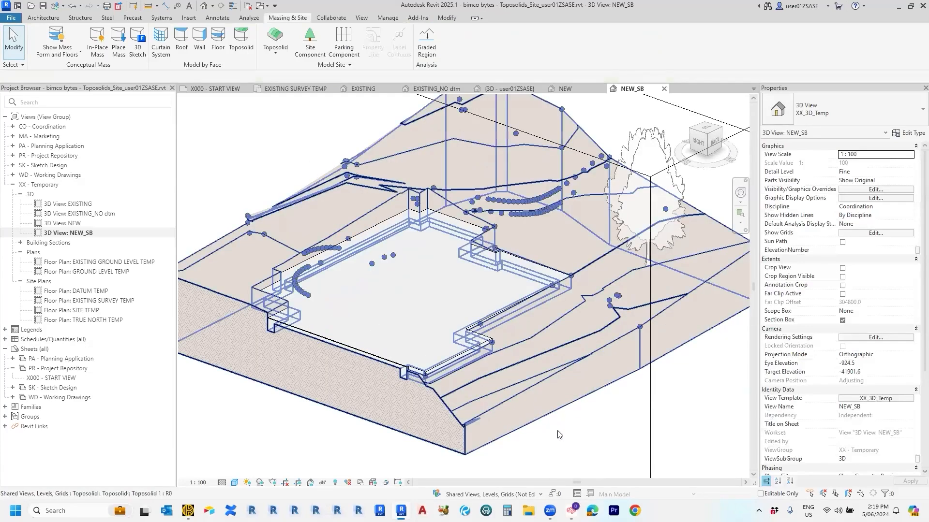
{"action": "scroll", "coordinate": [586, 454], "scroll_direction": "down", "scroll_amount": 2}
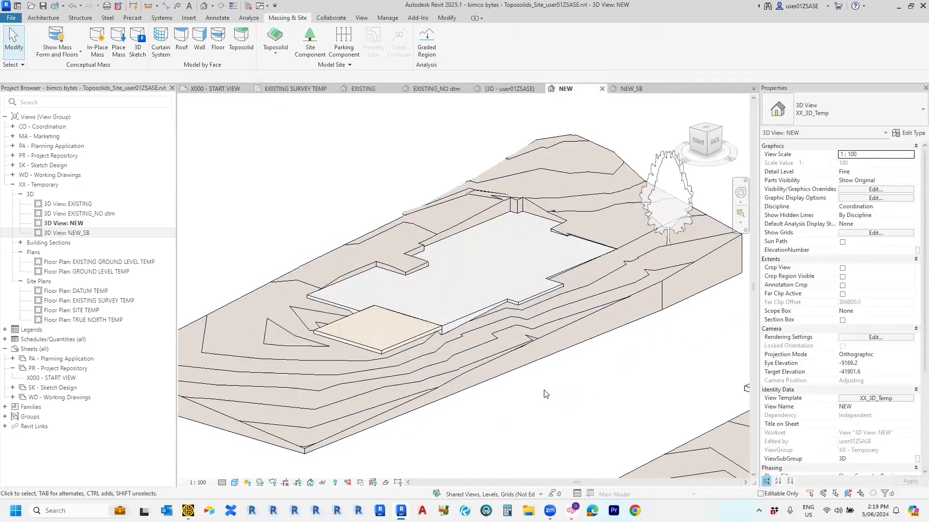
Step: In the NEW 3D view, add a scatter of Along Surface points to the toposolid on the open ground beside the deck
{"action": "middle_click_drag", "start_coordinate": [543, 388], "coordinate": [541, 408]}
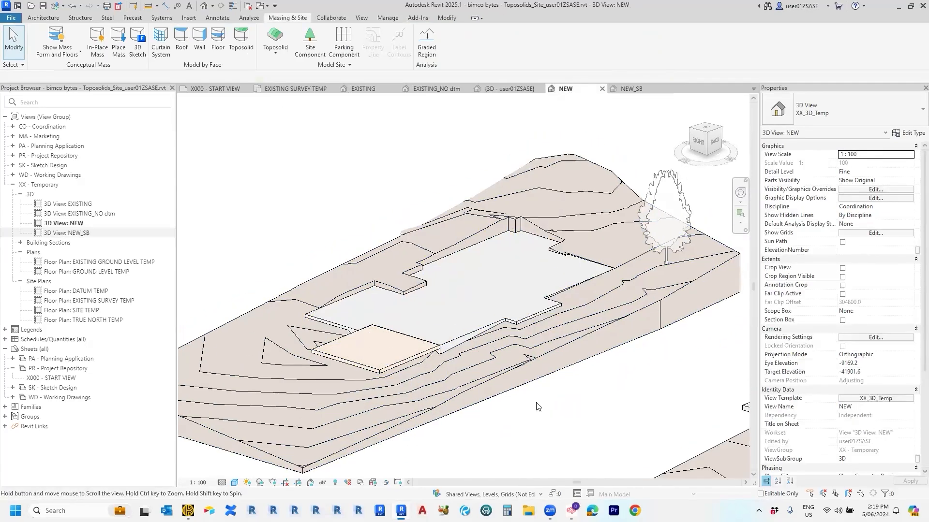
{"action": "left_click", "coordinate": [507, 370]}
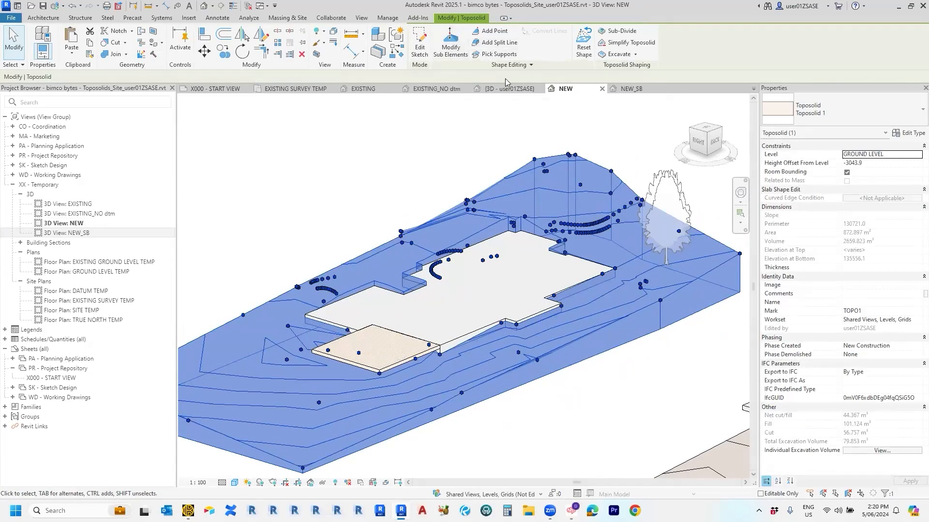
{"action": "left_click", "coordinate": [489, 31]}
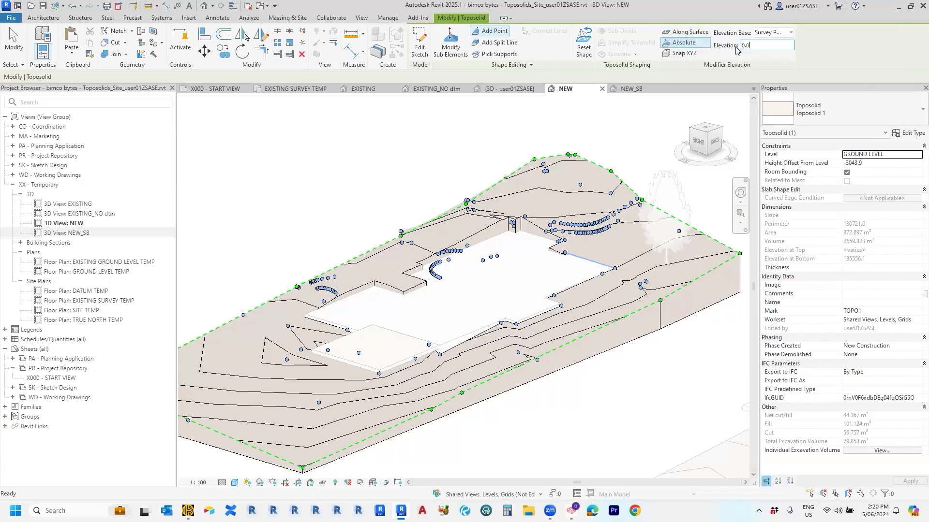
{"action": "scroll", "coordinate": [569, 325], "scroll_direction": "up", "scroll_amount": 1}
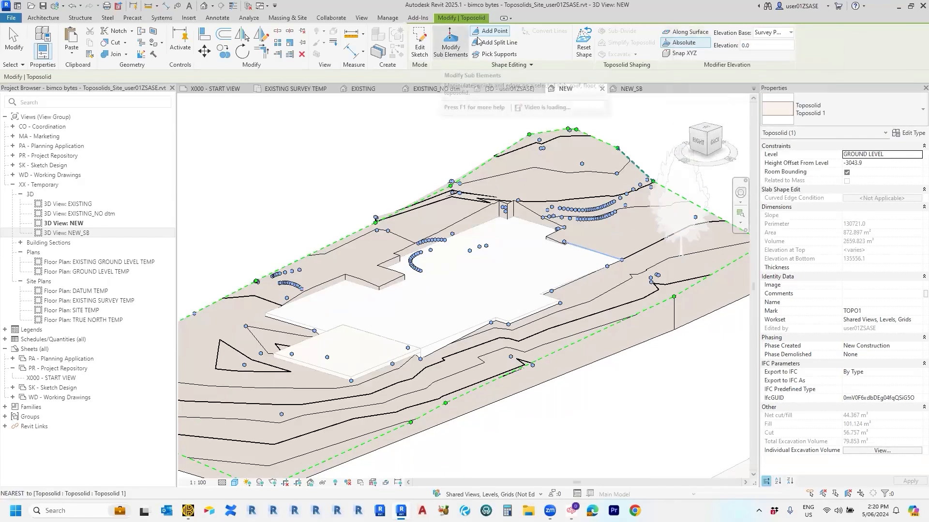
{"action": "left_click", "coordinate": [684, 32]}
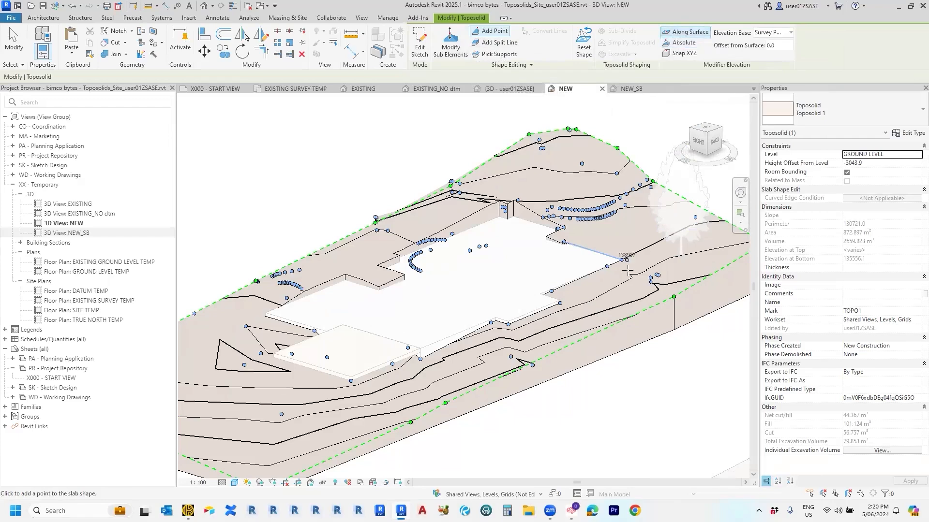
{"action": "middle_click_drag", "start_coordinate": [273, 418], "coordinate": [426, 366]}
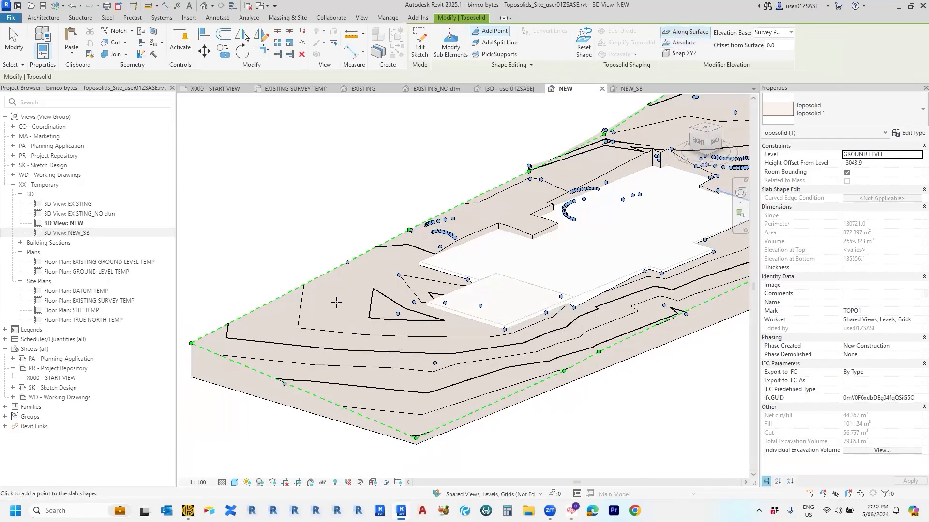
{"action": "scroll", "coordinate": [336, 302], "scroll_direction": "up", "scroll_amount": 2}
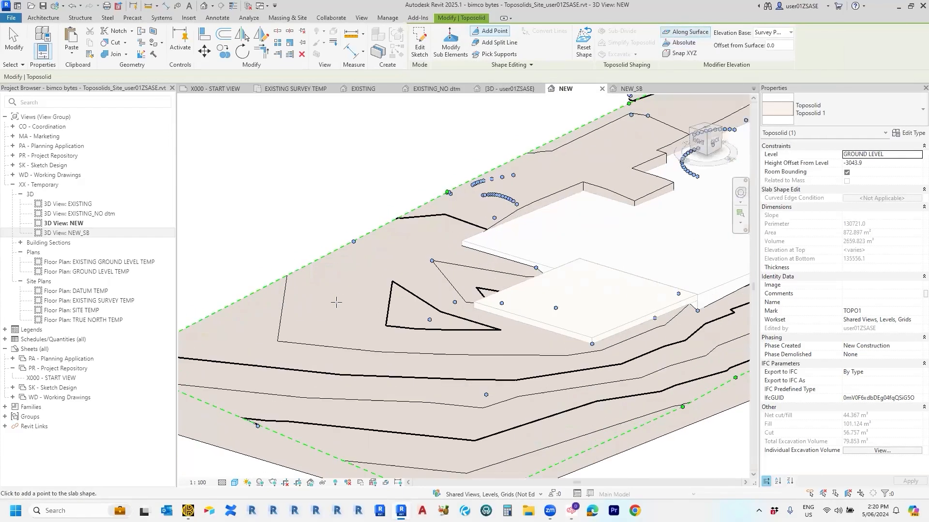
{"action": "left_click", "coordinate": [351, 280]}
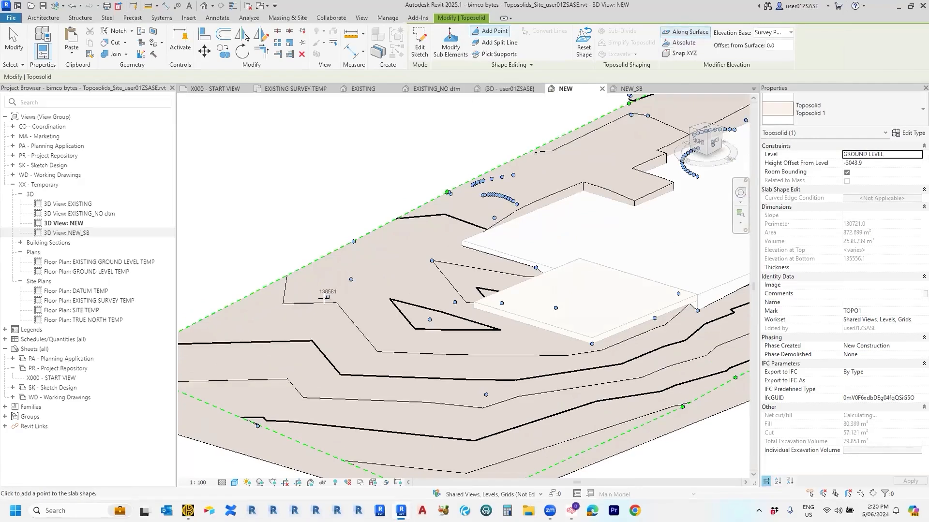
{"action": "left_click", "coordinate": [314, 310]}
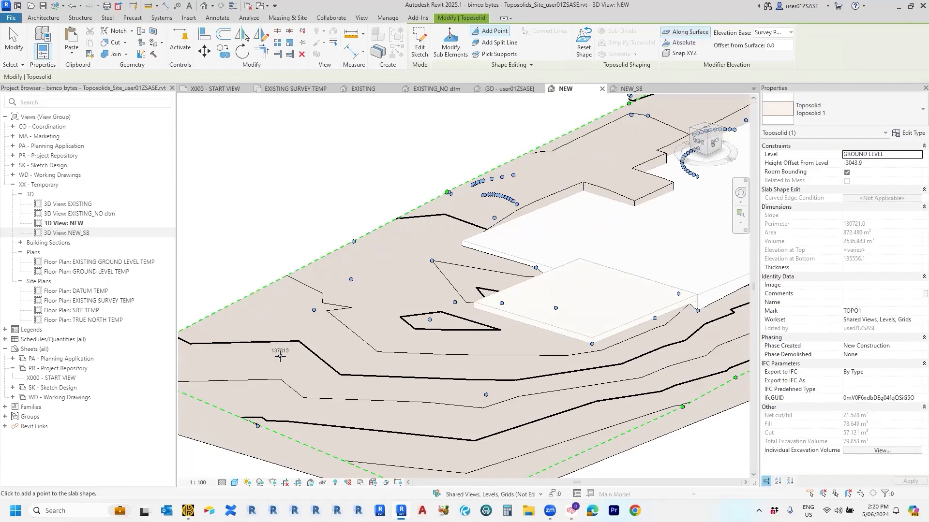
{"action": "left_click", "coordinate": [280, 356]}
{"action": "left_click", "coordinate": [234, 367]}
{"action": "left_click", "coordinate": [251, 325]}
{"action": "left_click", "coordinate": [307, 329]}
{"action": "left_click", "coordinate": [328, 341]}
{"action": "left_click", "coordinate": [349, 354]}
{"action": "left_click", "coordinate": [384, 330]}
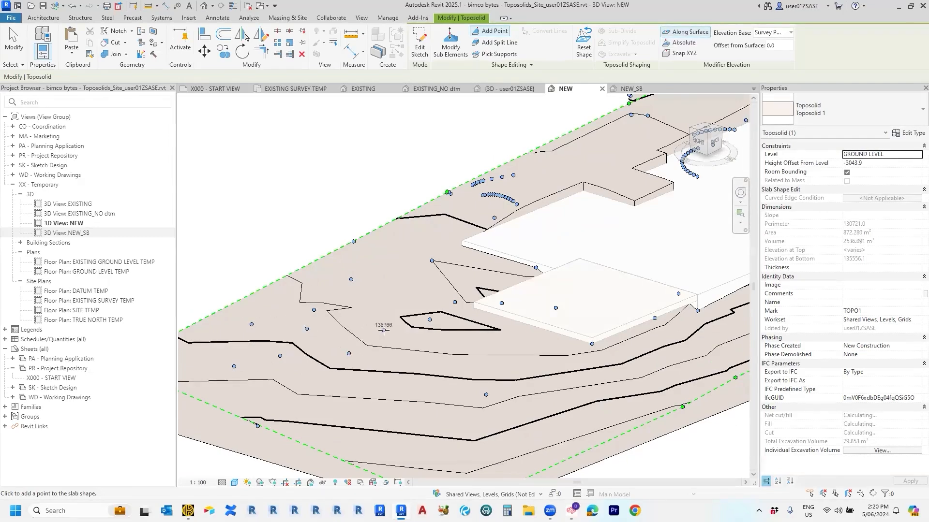
{"action": "left_click", "coordinate": [391, 306]}
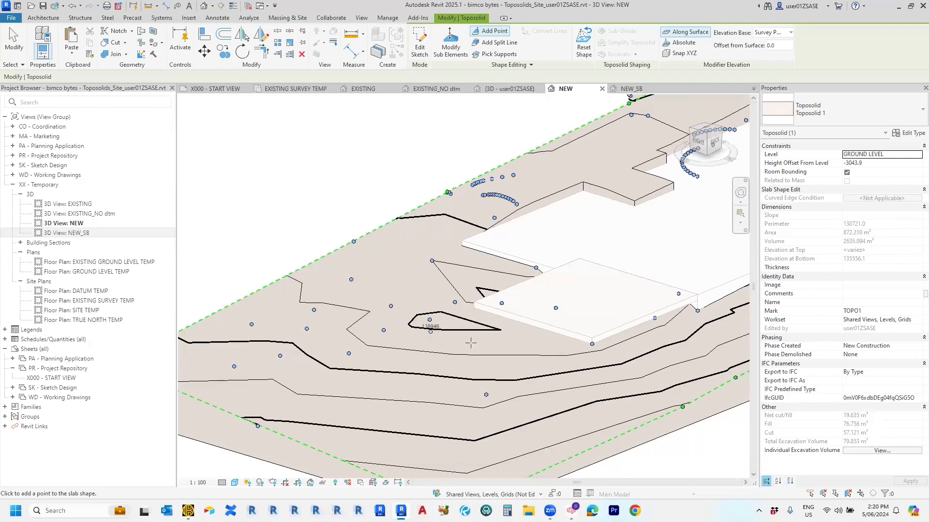
Step: Switch the point elevation to Snap XYZ and add toposolid points from the deck's front top corner along its edge towards the house slab
{"action": "left_click", "coordinate": [679, 53]}
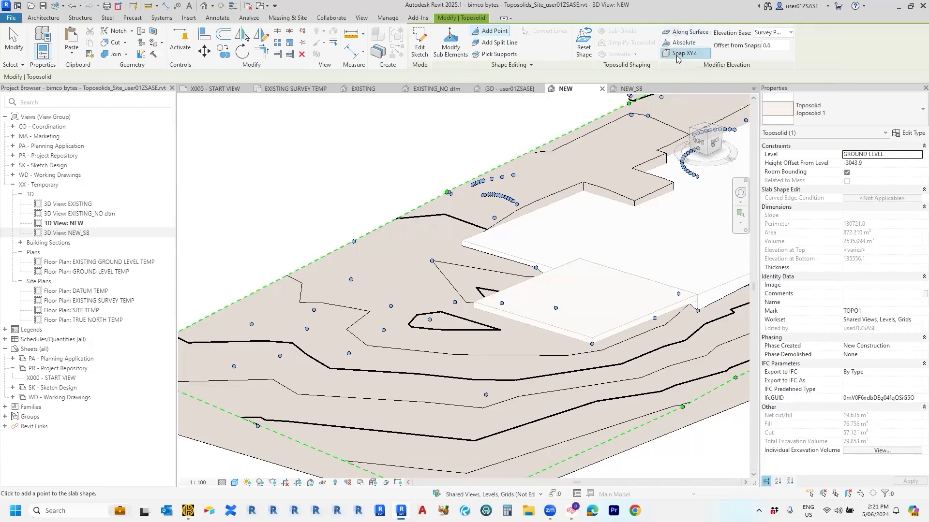
{"action": "scroll", "coordinate": [637, 352], "scroll_direction": "up", "scroll_amount": 3}
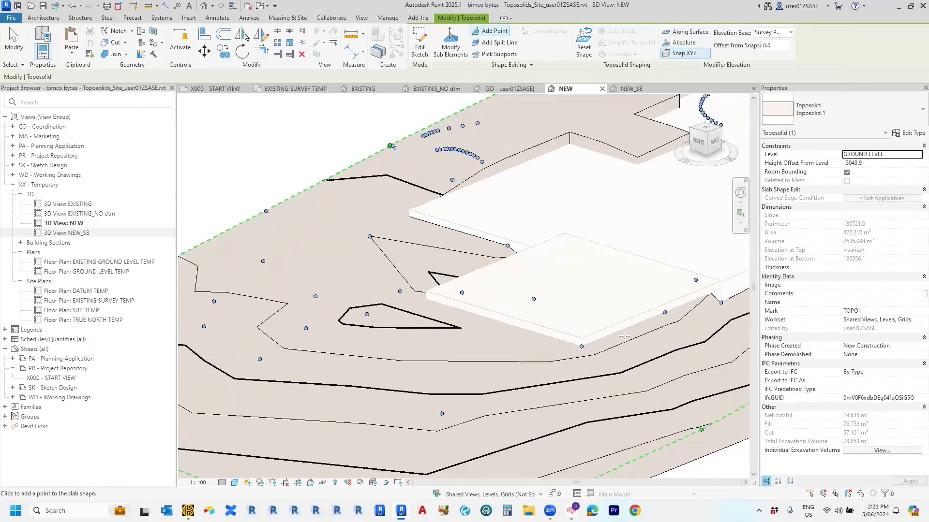
{"action": "scroll", "coordinate": [637, 352], "scroll_direction": "up", "scroll_amount": 5}
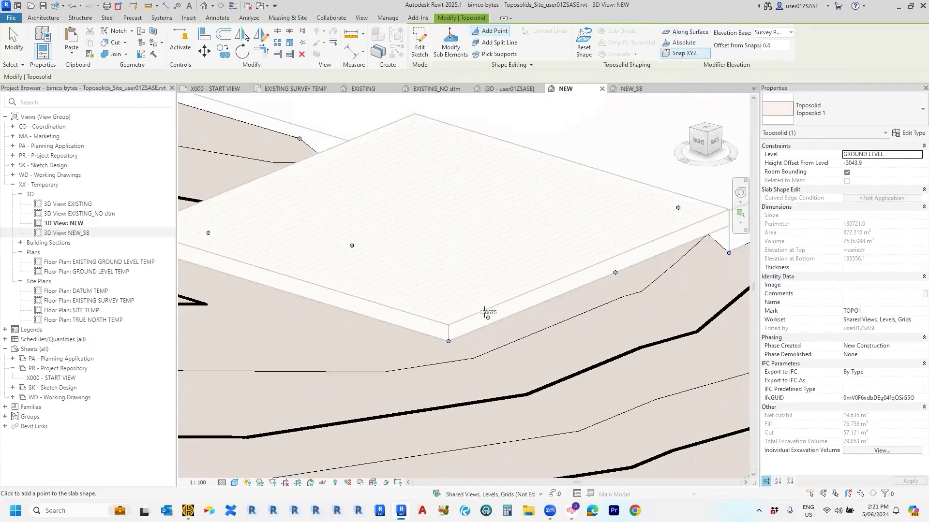
{"action": "left_click", "coordinate": [448, 325]}
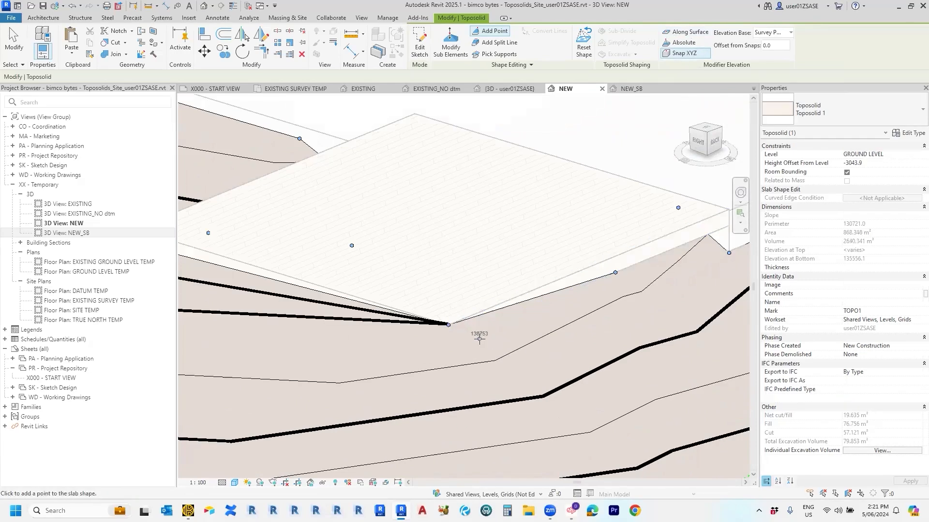
{"action": "left_click", "coordinate": [534, 290]}
{"action": "left_click", "coordinate": [611, 258]}
{"action": "middle_click_drag", "start_coordinate": [650, 287], "coordinate": [513, 335]}
{"action": "left_click", "coordinate": [537, 279]}
{"action": "left_click", "coordinate": [543, 274]}
{"action": "middle_click_drag", "start_coordinate": [543, 274], "coordinate": [493, 293]}
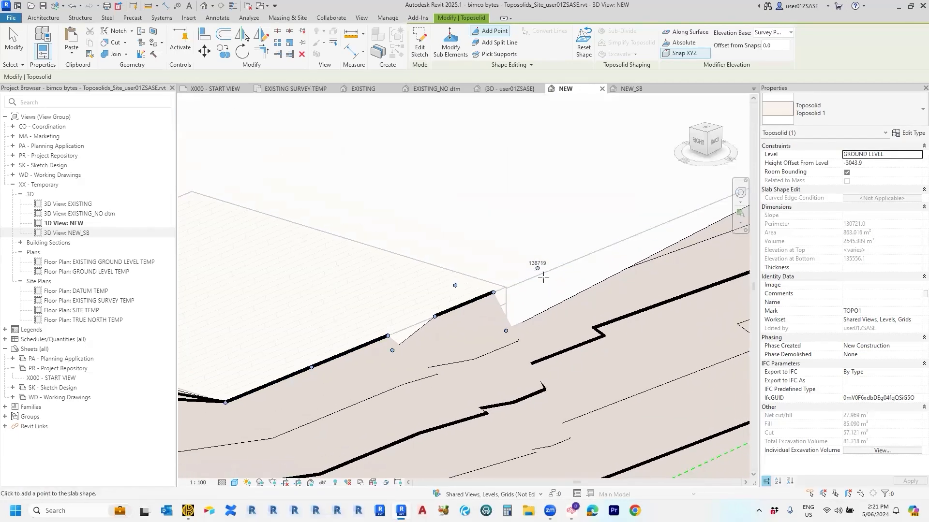
Step: Add Snap XYZ points to the toposolid along the house slab's edge, starting beside its junction with the deck
{"action": "left_click", "coordinate": [540, 276]}
{"action": "scroll", "coordinate": [561, 283], "scroll_direction": "down", "scroll_amount": 3}
{"action": "middle_click_drag", "start_coordinate": [646, 279], "coordinate": [531, 305]}
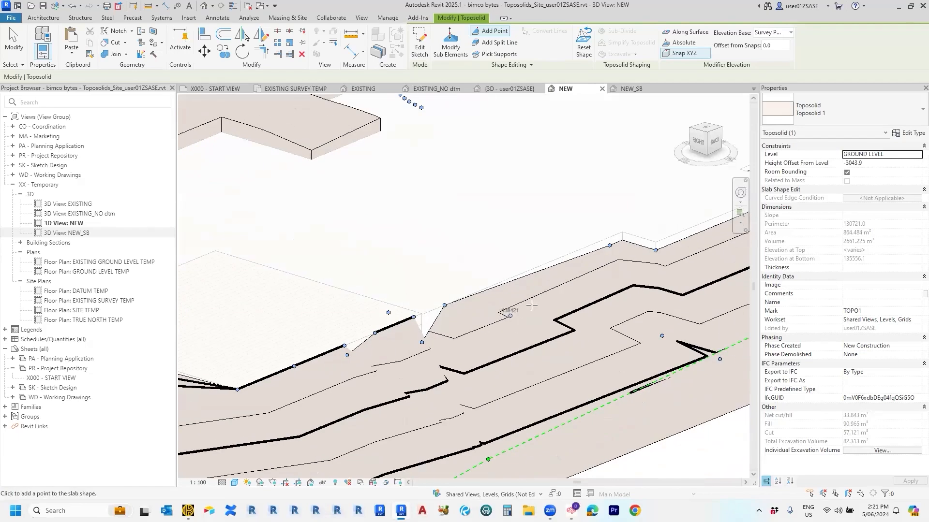
{"action": "middle_click_drag", "start_coordinate": [588, 255], "coordinate": [546, 272]}
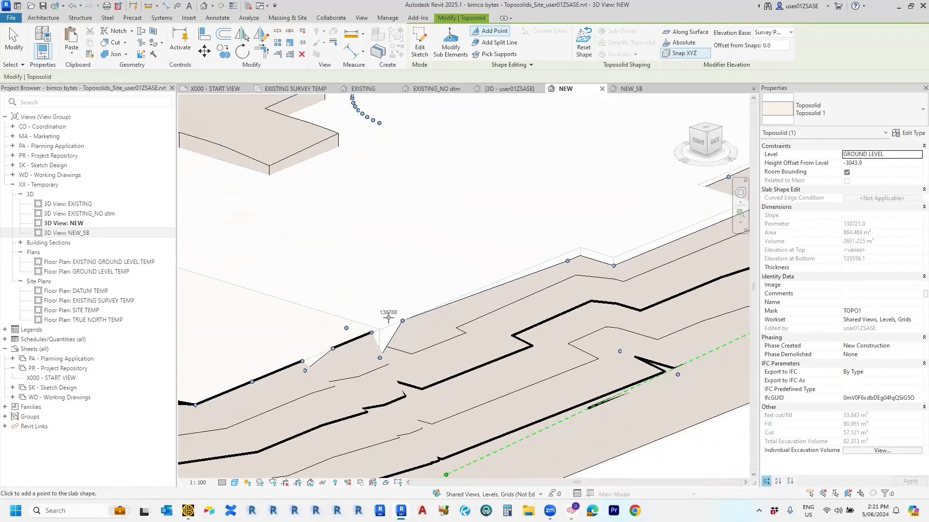
{"action": "left_click", "coordinate": [388, 327]}
{"action": "scroll", "coordinate": [392, 334], "scroll_direction": "down", "scroll_amount": 3}
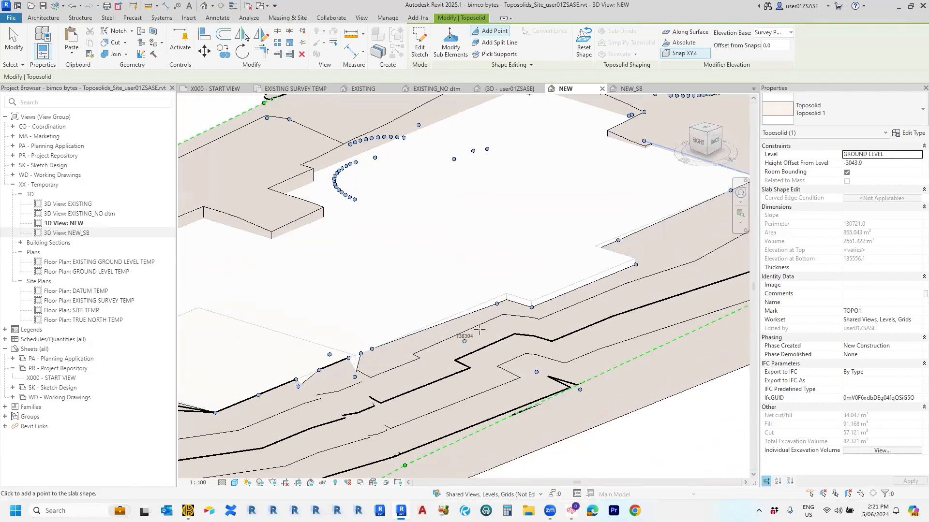
{"action": "left_click", "coordinate": [400, 337]}
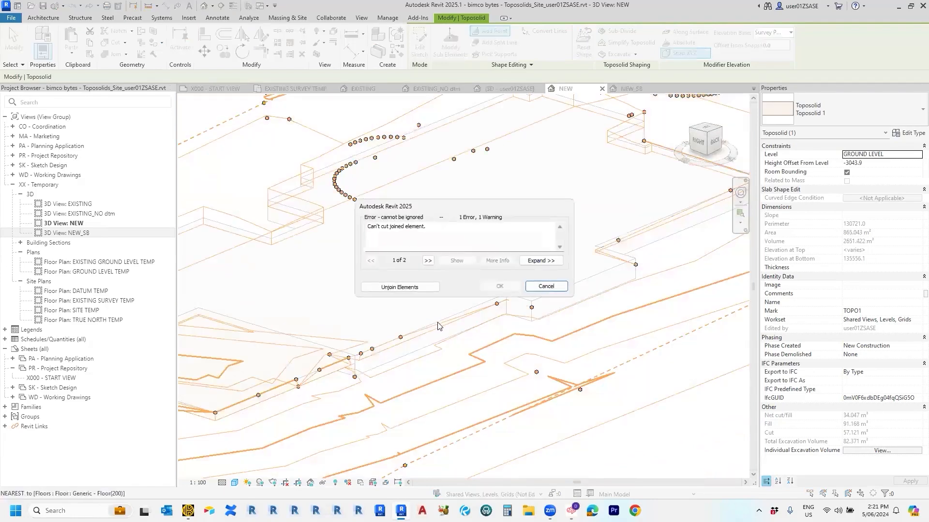
{"action": "left_click", "coordinate": [547, 287]}
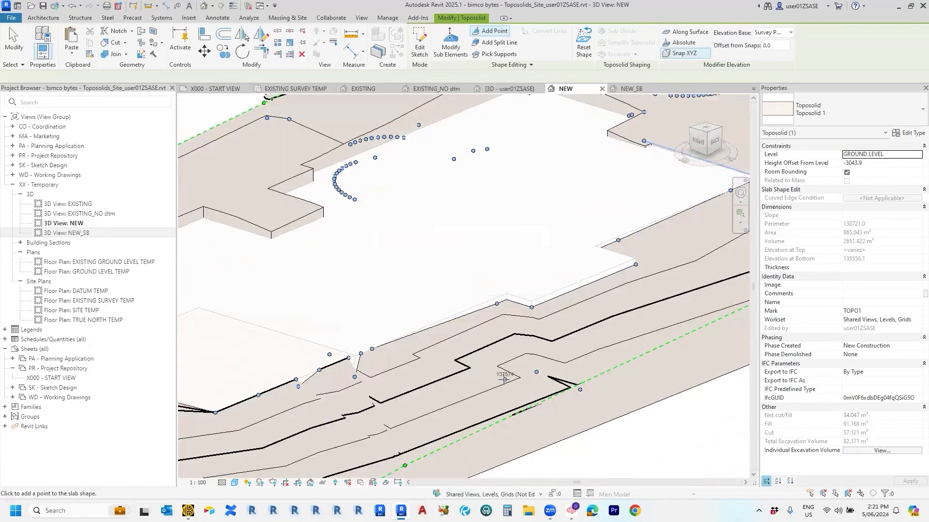